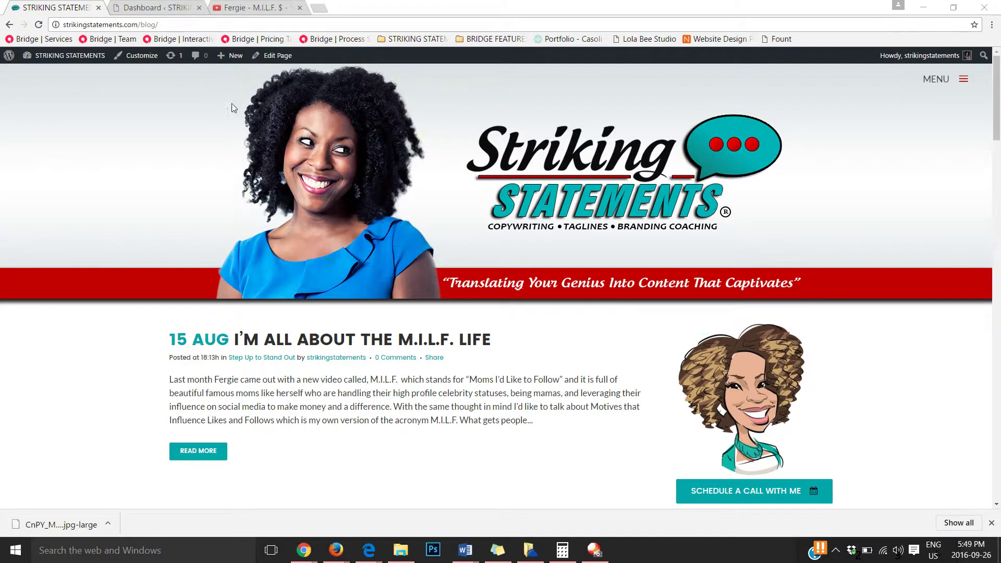
- Create a new blog post and title it "TEST POST 1"
{"action": "mouse_move", "coordinate": [230, 61]}
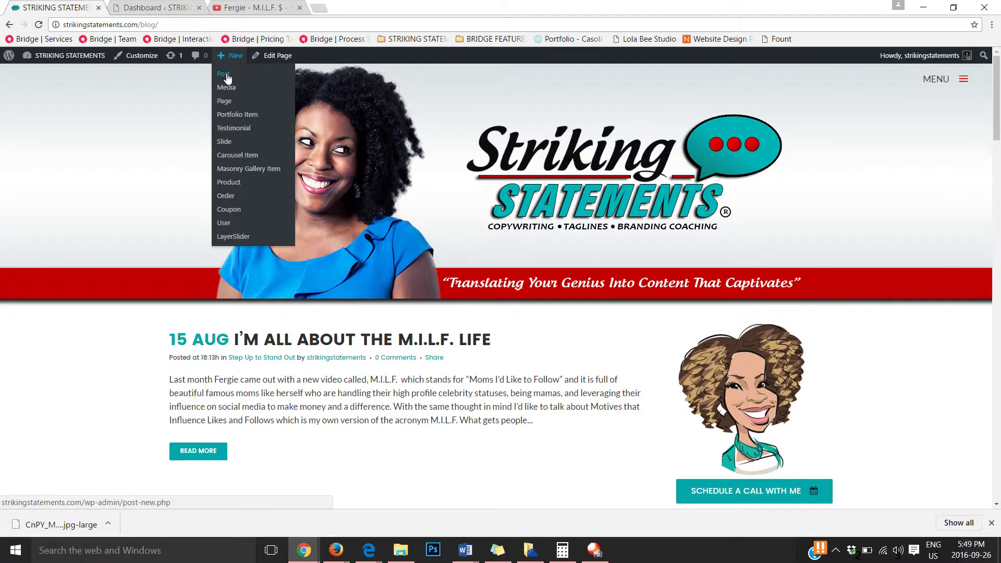
{"action": "left_click", "coordinate": [226, 74]}
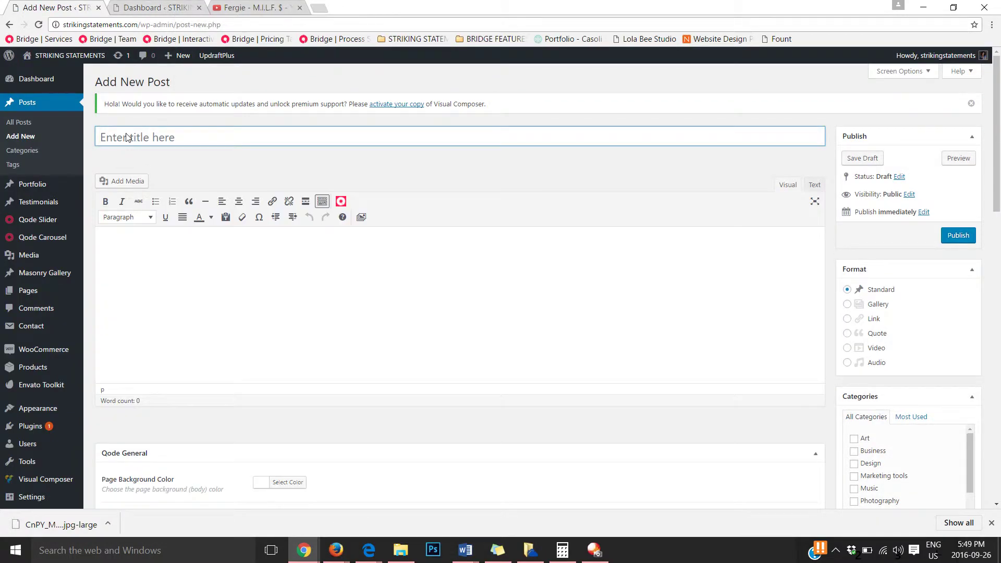
{"action": "left_click", "coordinate": [148, 7]}
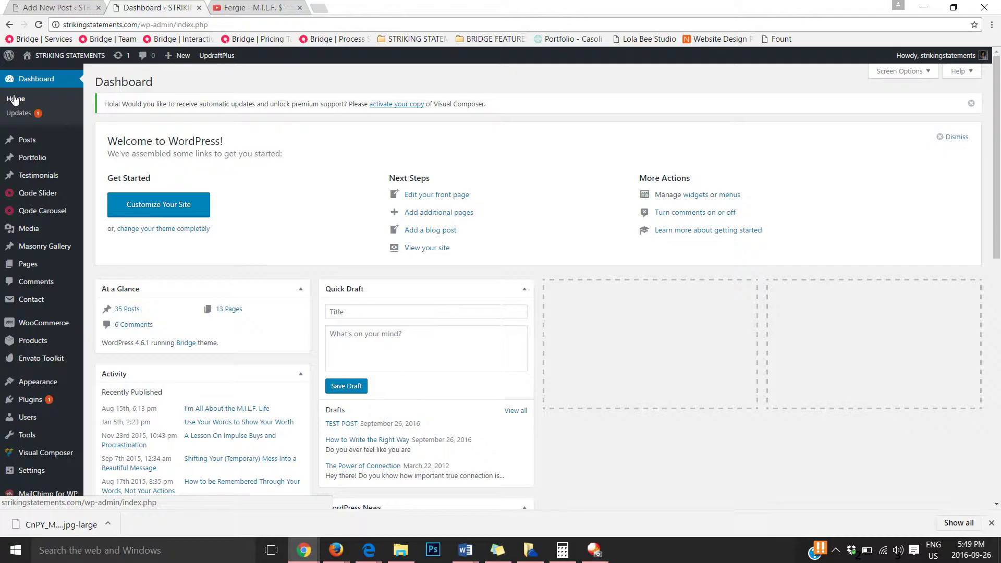
{"action": "mouse_move", "coordinate": [19, 141]}
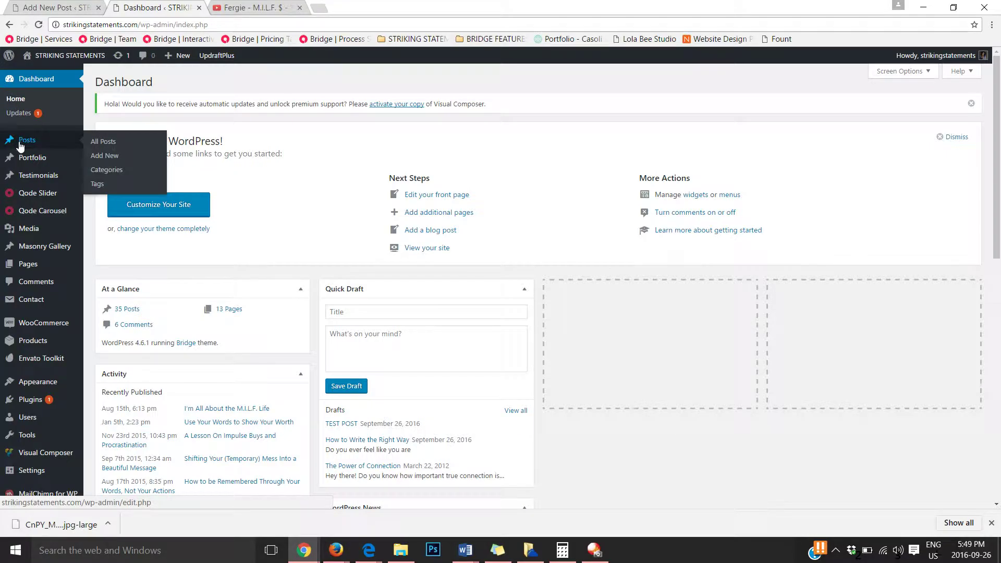
{"action": "left_click", "coordinate": [108, 158]}
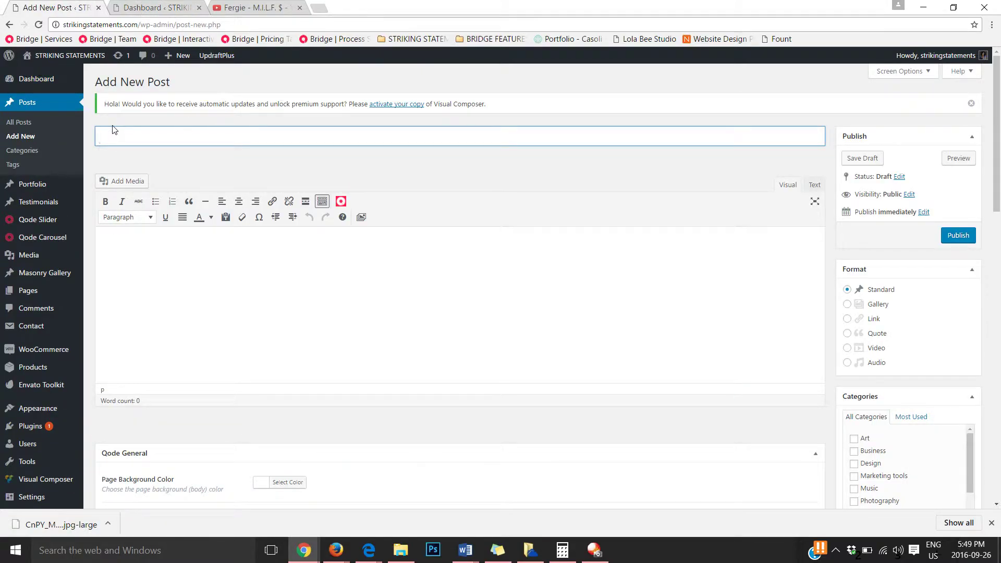
{"action": "type", "text": "TEST POST 1"}
{"action": "left_click", "coordinate": [145, 266]}
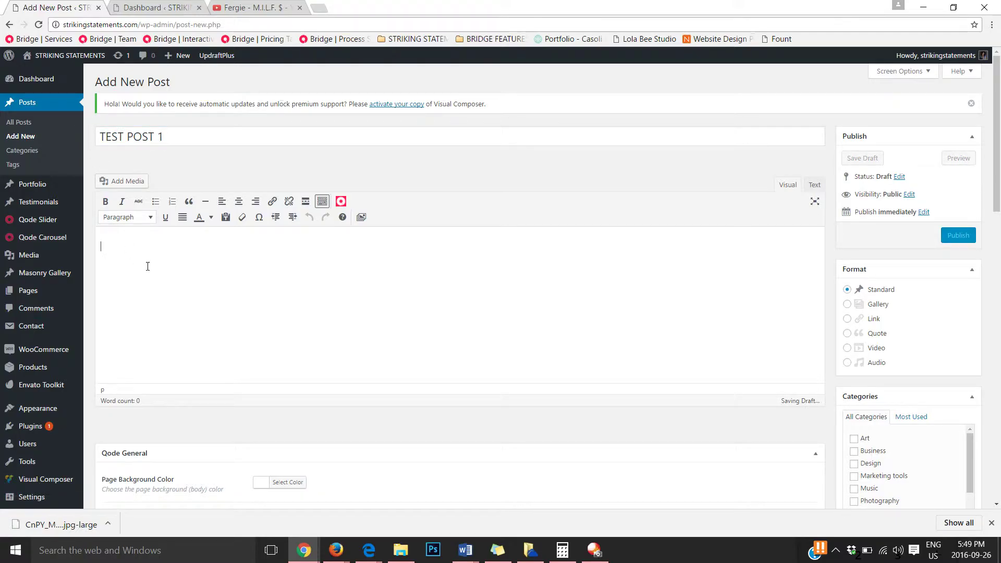
- Copy the entire article text from Document2 in Word and paste it into the body of the WordPress post
{"action": "left_click", "coordinate": [465, 550]}
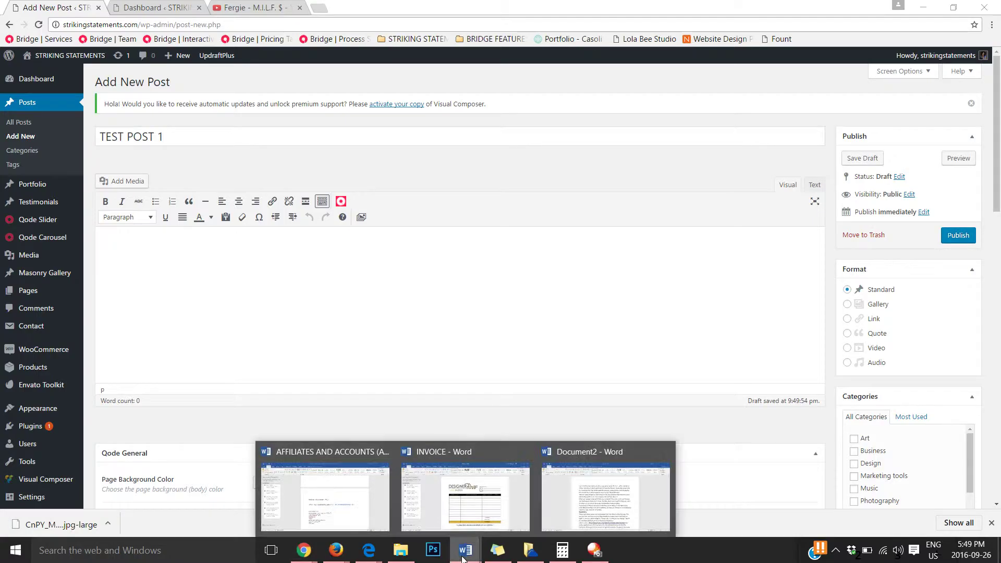
{"action": "left_click", "coordinate": [588, 504]}
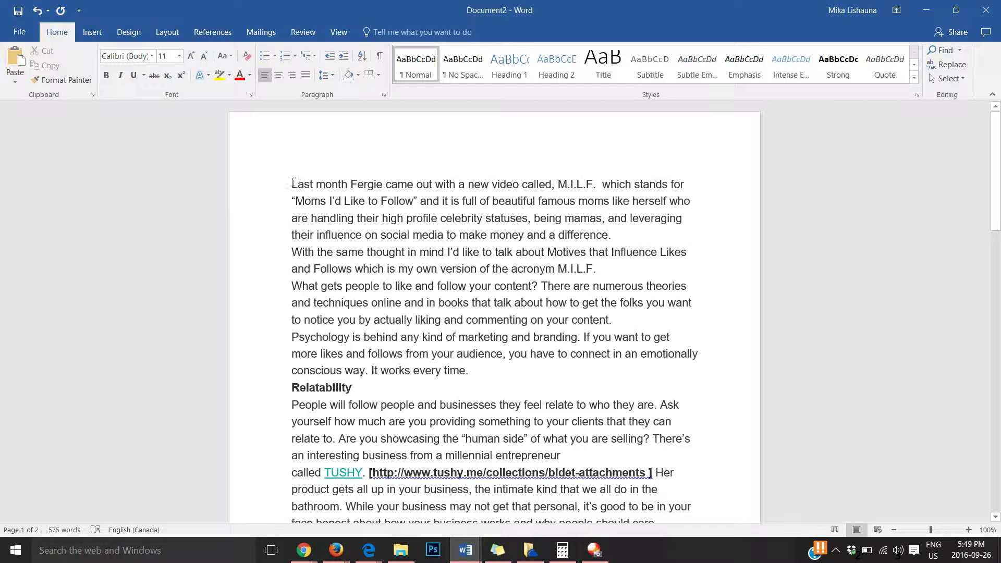
{"action": "left_click_drag", "start_coordinate": [289, 186], "coordinate": [484, 561]}
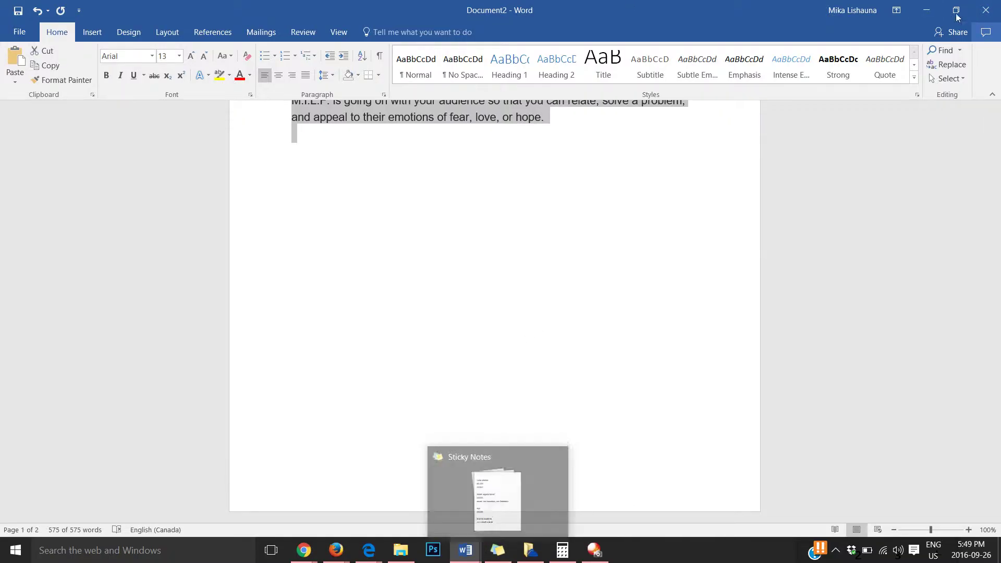
{"action": "left_click", "coordinate": [934, 13]}
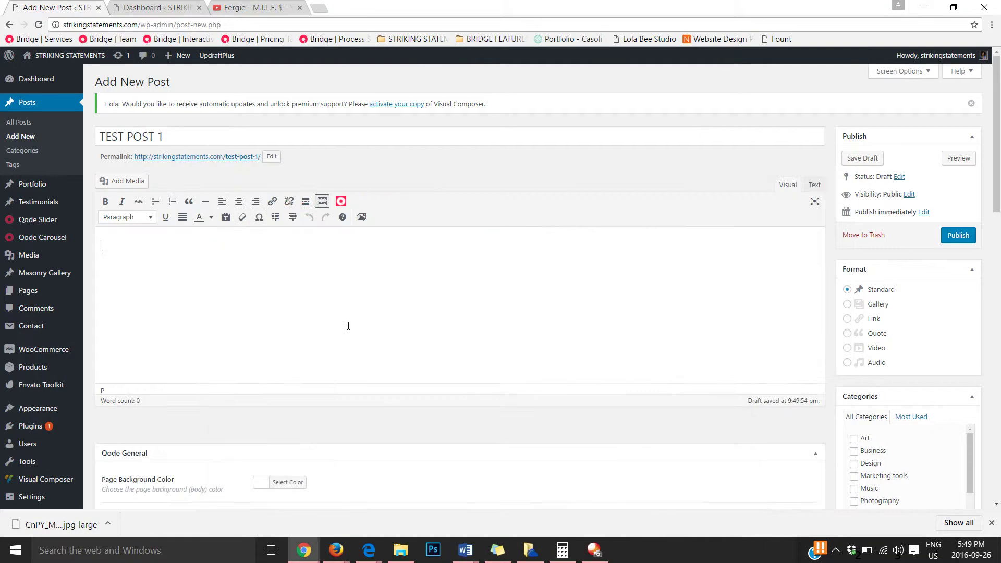
{"action": "left_click", "coordinate": [257, 316]}
{"action": "key", "text": "ctrl+v"}
{"action": "scroll", "coordinate": [257, 317], "scroll_direction": "up", "scroll_amount": 4}
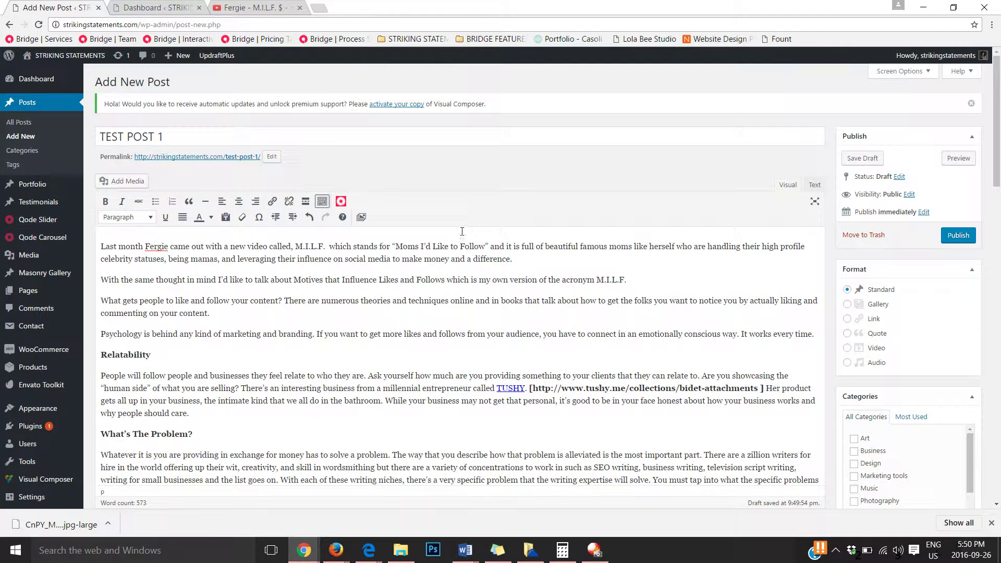
- Try the slider shortcode [layerslider id="1"] in the post's Qode General settings and clear the field again
{"action": "left_click_drag", "start_coordinate": [998, 134], "coordinate": [998, 285]}
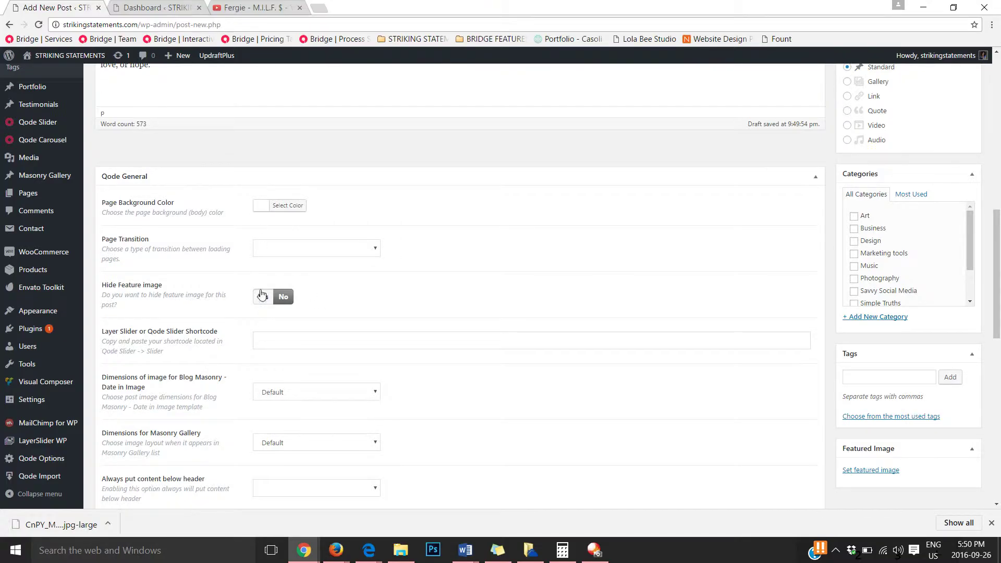
{"action": "left_click", "coordinate": [282, 339]}
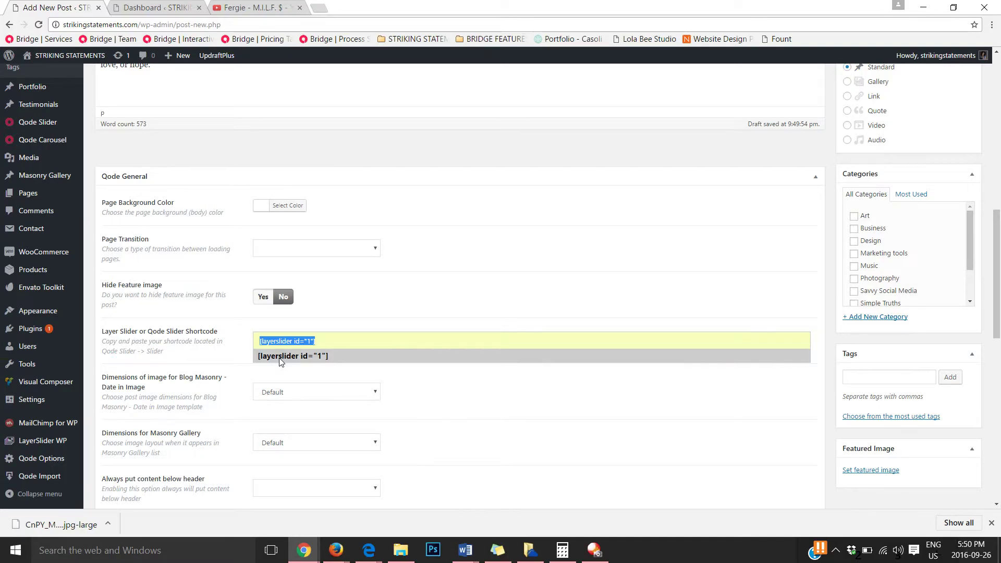
{"action": "left_click", "coordinate": [241, 340]}
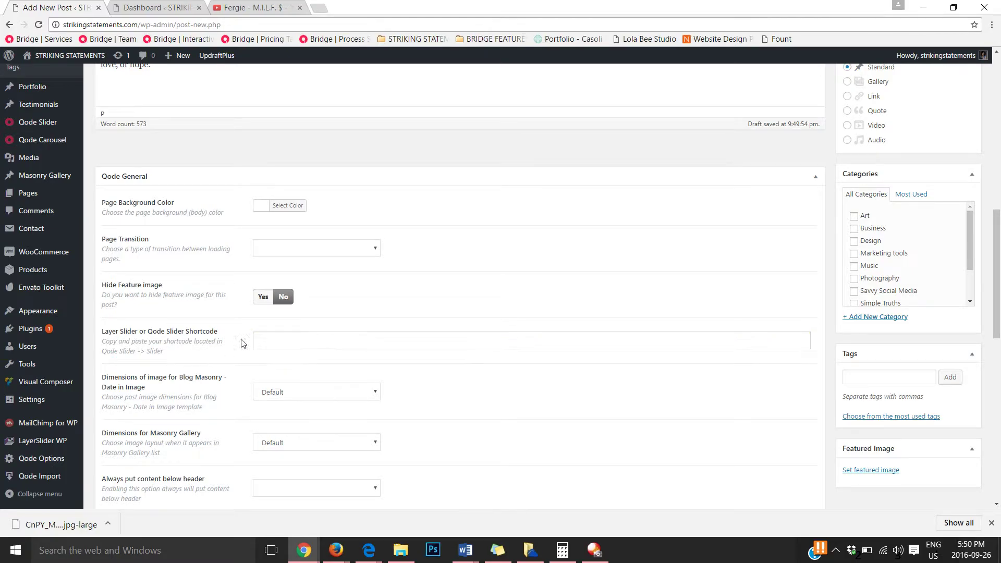
{"action": "left_click", "coordinate": [267, 341]}
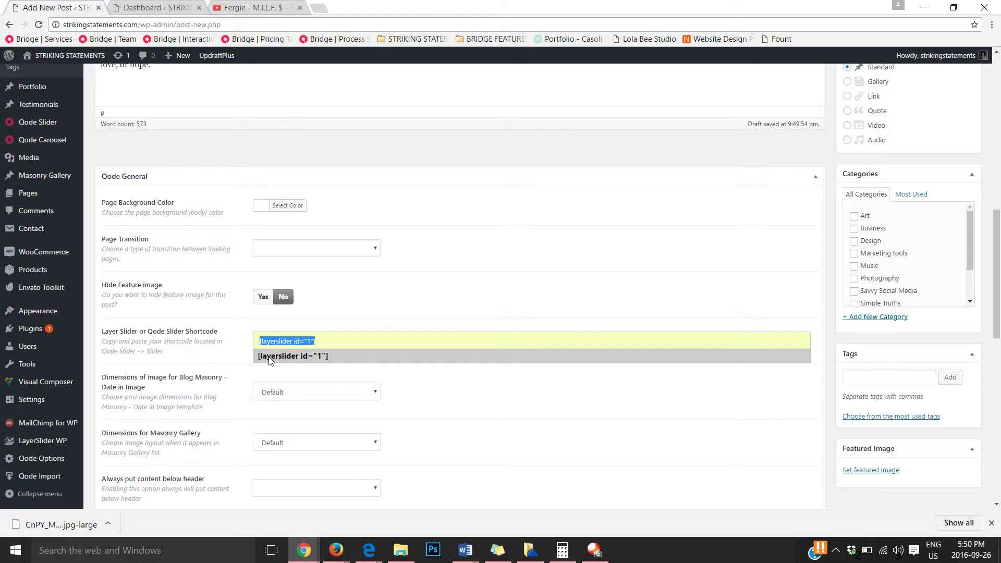
{"action": "left_click", "coordinate": [269, 358]}
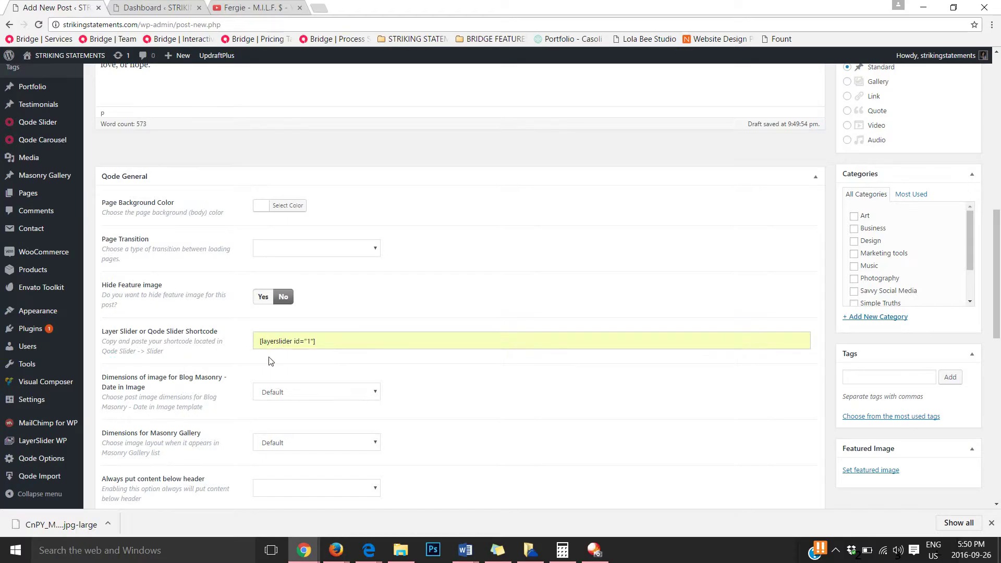
{"action": "left_click_drag", "start_coordinate": [256, 341], "coordinate": [327, 339]}
{"action": "left_click", "coordinate": [328, 339]}
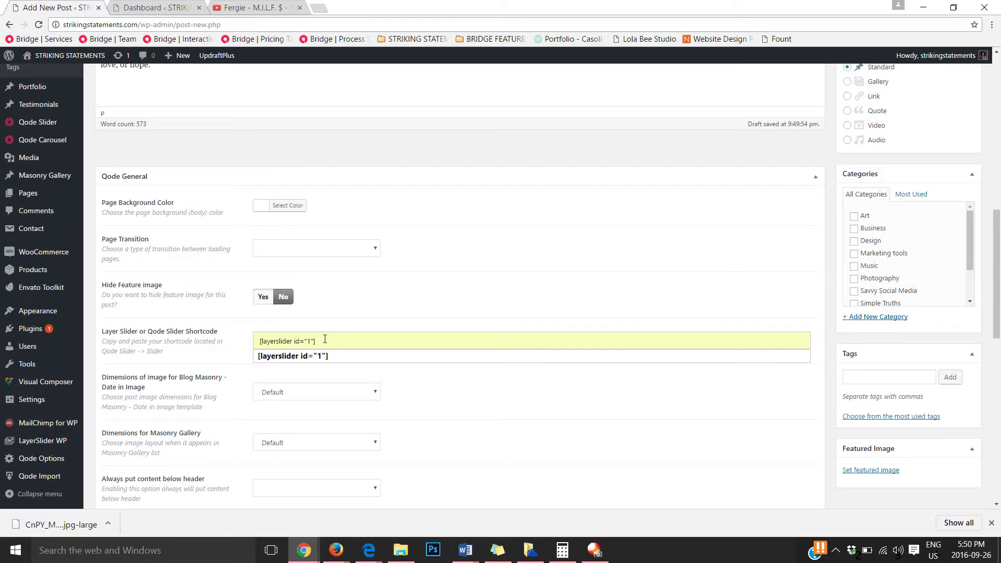
{"action": "left_click_drag", "start_coordinate": [325, 339], "coordinate": [211, 362]}
{"action": "key", "text": "BackSpace"}
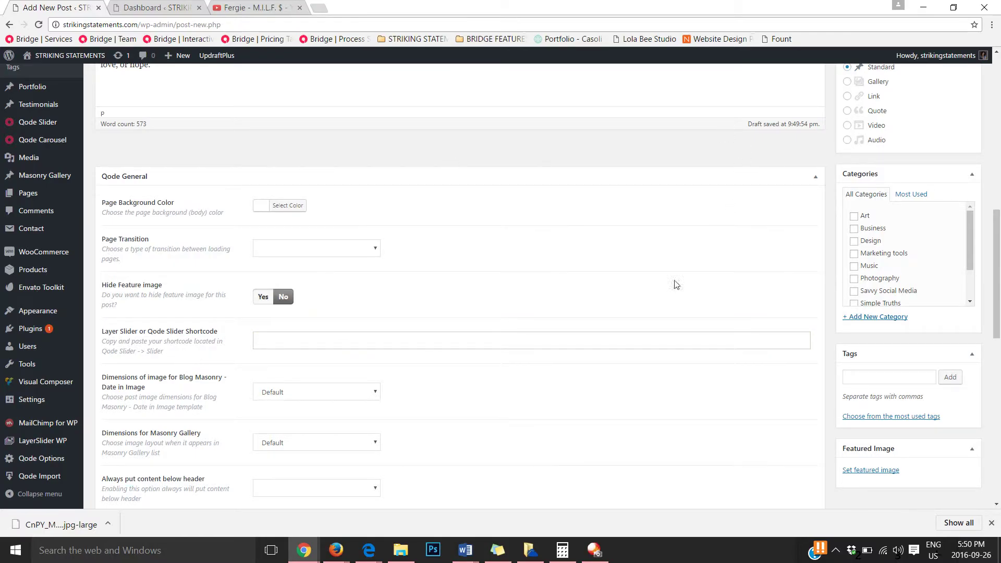
- Preview the draft post without a slider header and return to the editor
{"action": "scroll", "coordinate": [801, 201], "scroll_direction": "up", "scroll_amount": 8}
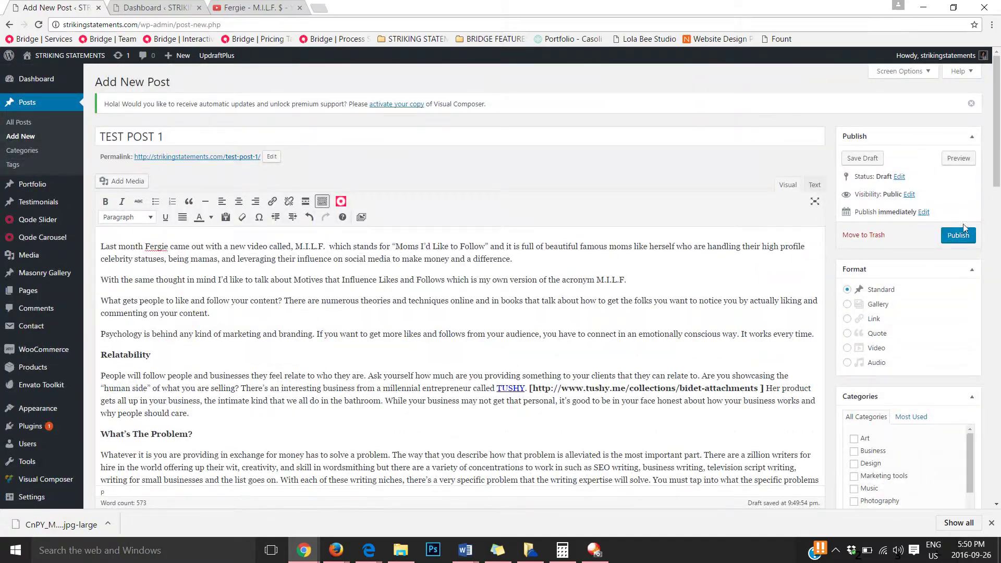
{"action": "left_click", "coordinate": [958, 158]}
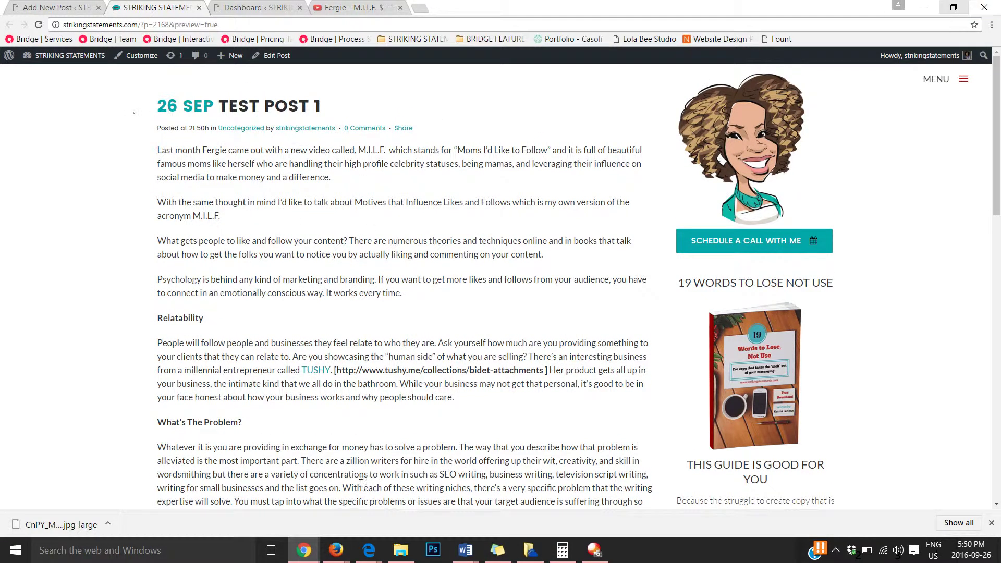
{"action": "left_click", "coordinate": [54, 4]}
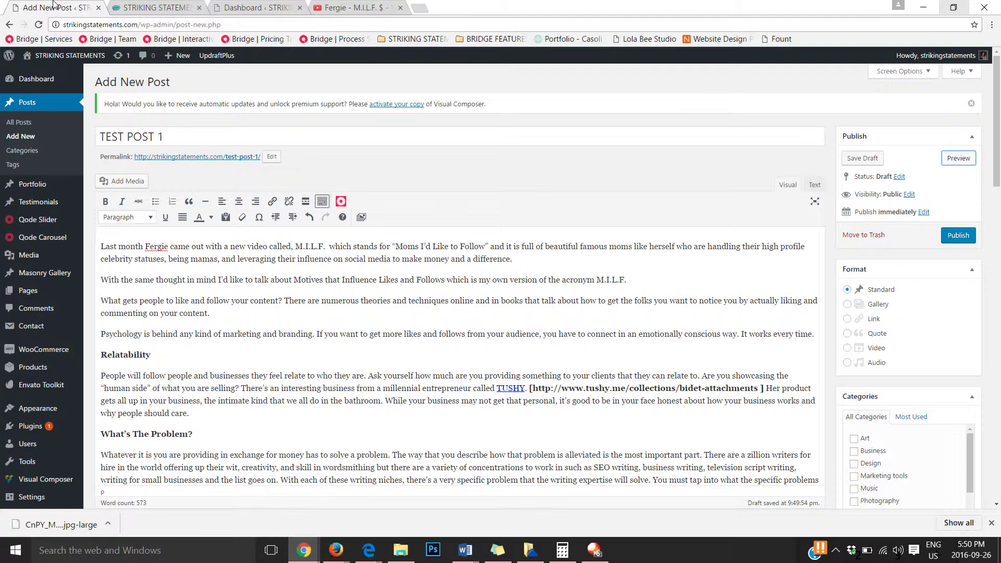
- Set the post's Layer Slider or Qode Slider Shortcode to [layerslider id="1"]
{"action": "scroll", "coordinate": [302, 268], "scroll_direction": "down", "scroll_amount": 7}
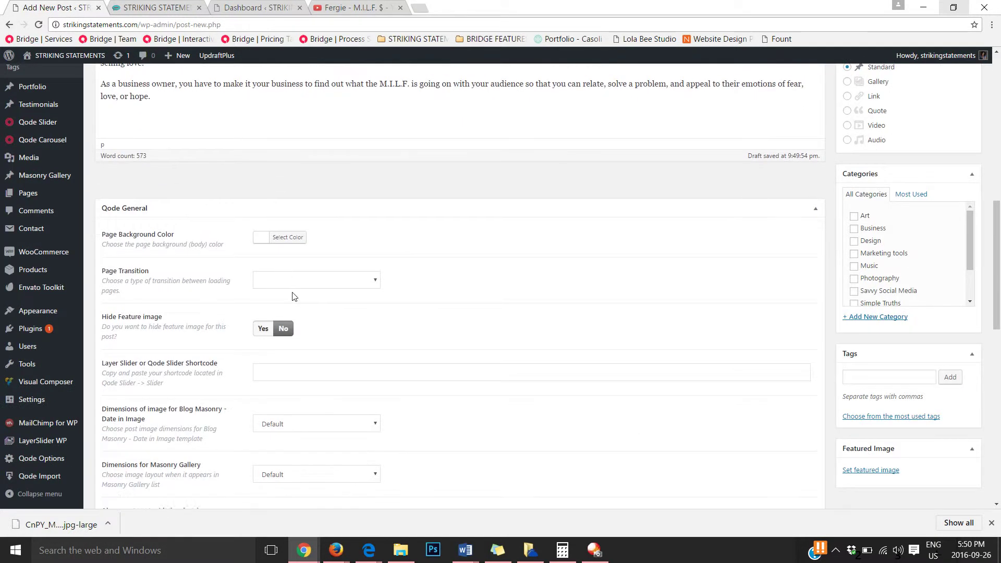
{"action": "left_click", "coordinate": [290, 280]}
{"action": "left_click", "coordinate": [290, 281]}
{"action": "left_click", "coordinate": [276, 366]}
{"action": "left_click", "coordinate": [285, 388]}
- Check the footer area in the post preview and set Show Content Bottom Area to No for the post
{"action": "scroll", "coordinate": [365, 386], "scroll_direction": "down", "scroll_amount": 1}
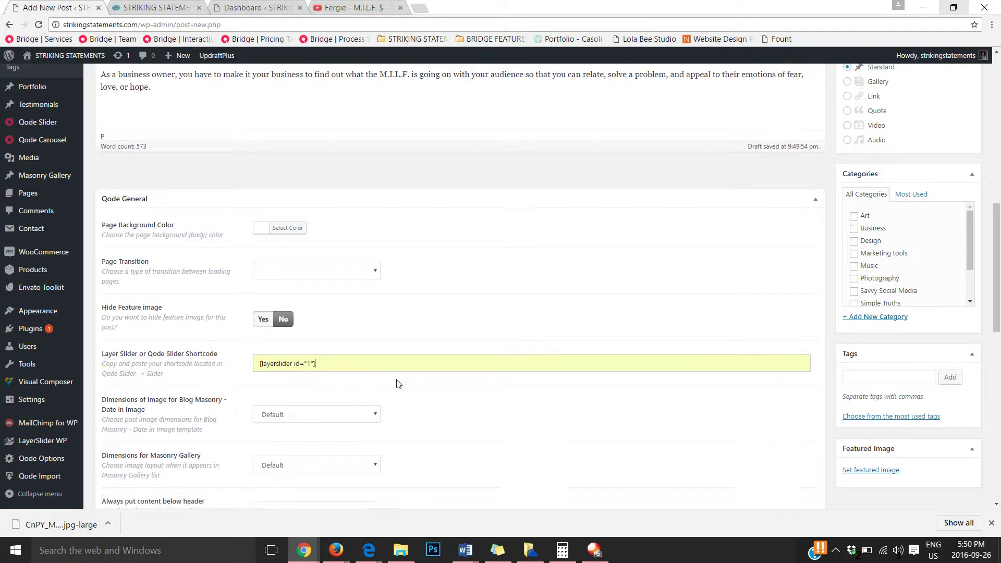
{"action": "scroll", "coordinate": [398, 383], "scroll_direction": "down", "scroll_amount": 2}
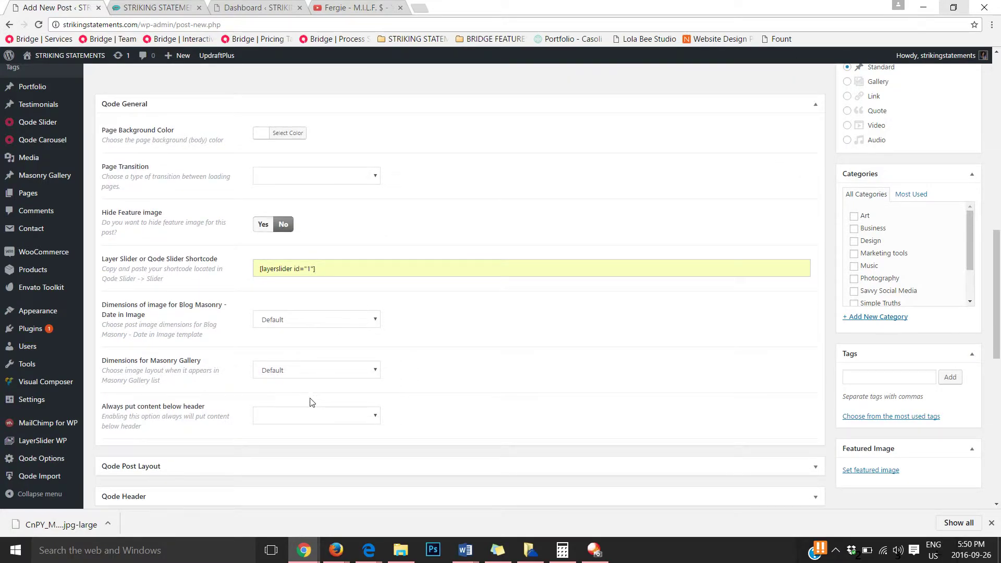
{"action": "scroll", "coordinate": [311, 403], "scroll_direction": "down", "scroll_amount": 4}
{"action": "left_click", "coordinate": [157, 8]}
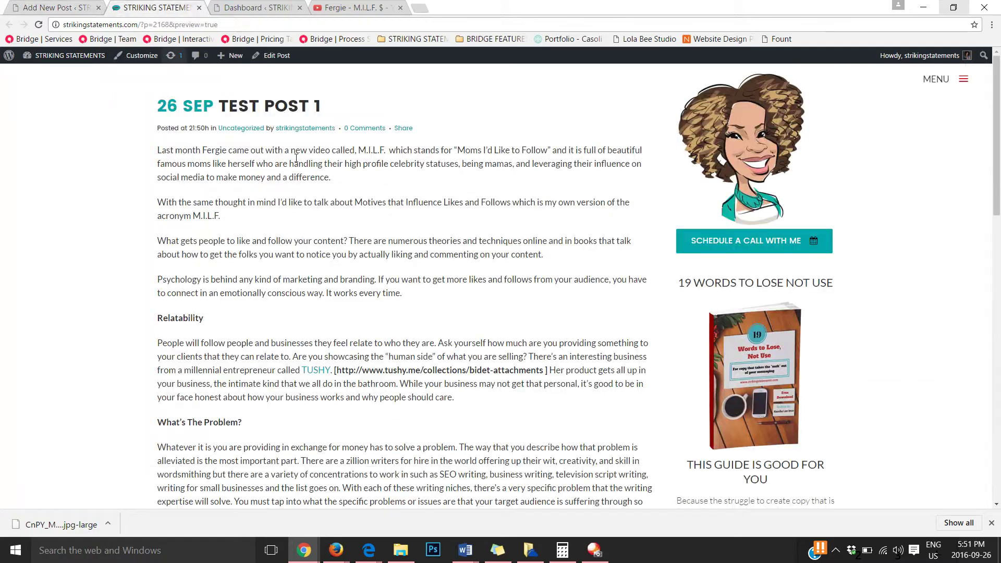
{"action": "scroll", "coordinate": [297, 157], "scroll_direction": "down", "scroll_amount": 20}
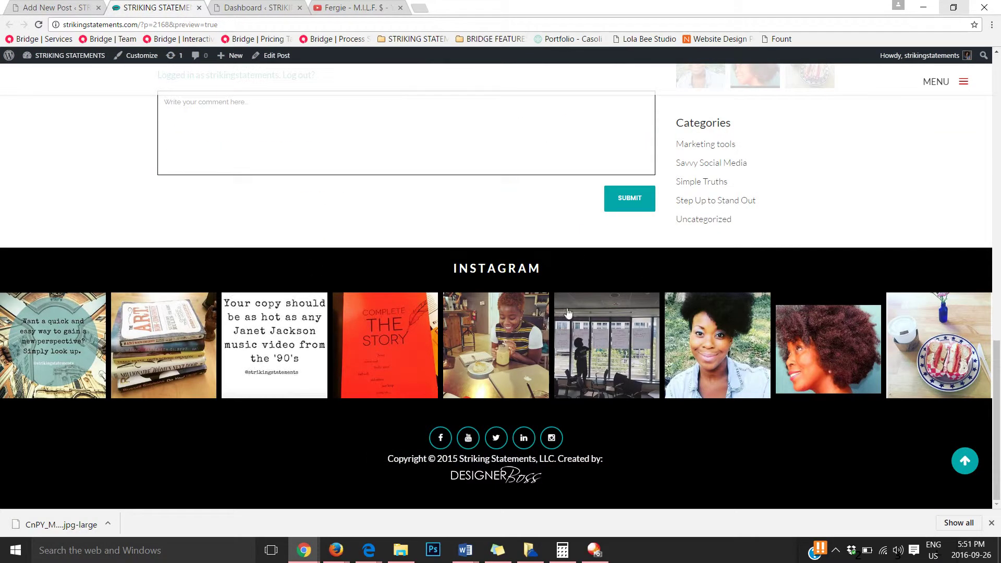
{"action": "scroll", "coordinate": [728, 254], "scroll_direction": "up", "scroll_amount": 6}
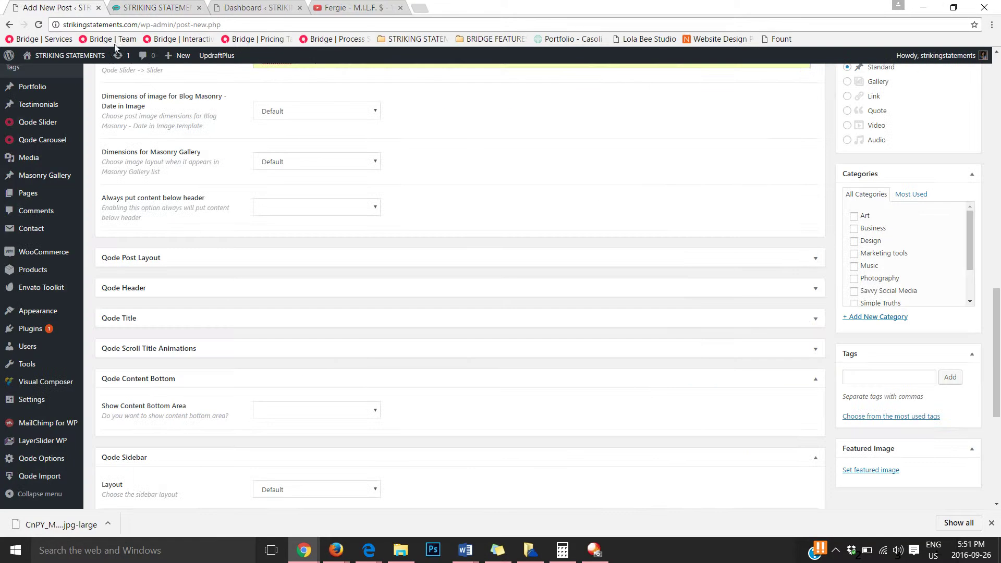
{"action": "left_click", "coordinate": [59, 7]}
{"action": "scroll", "coordinate": [264, 262], "scroll_direction": "down", "scroll_amount": 1}
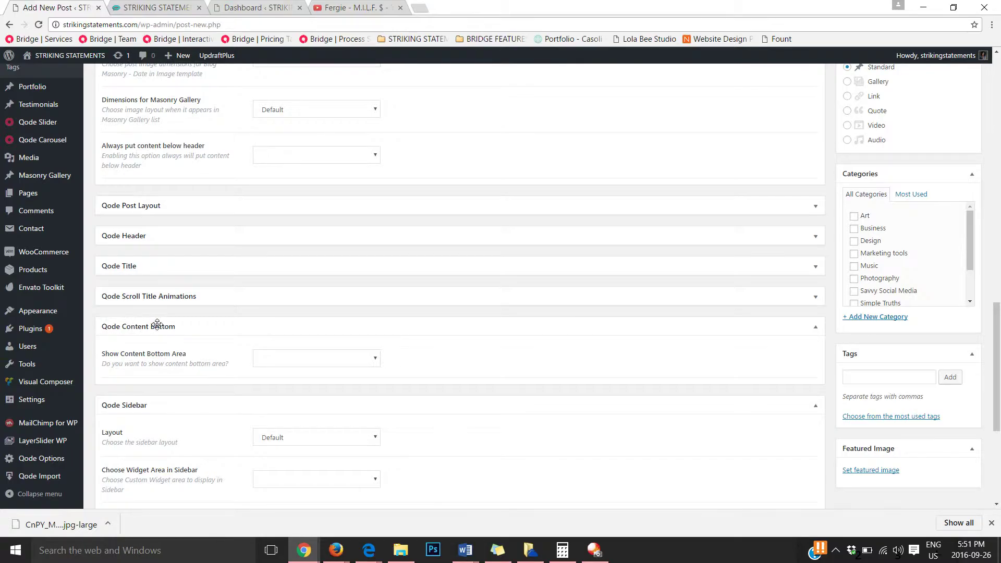
{"action": "left_click", "coordinate": [298, 361]}
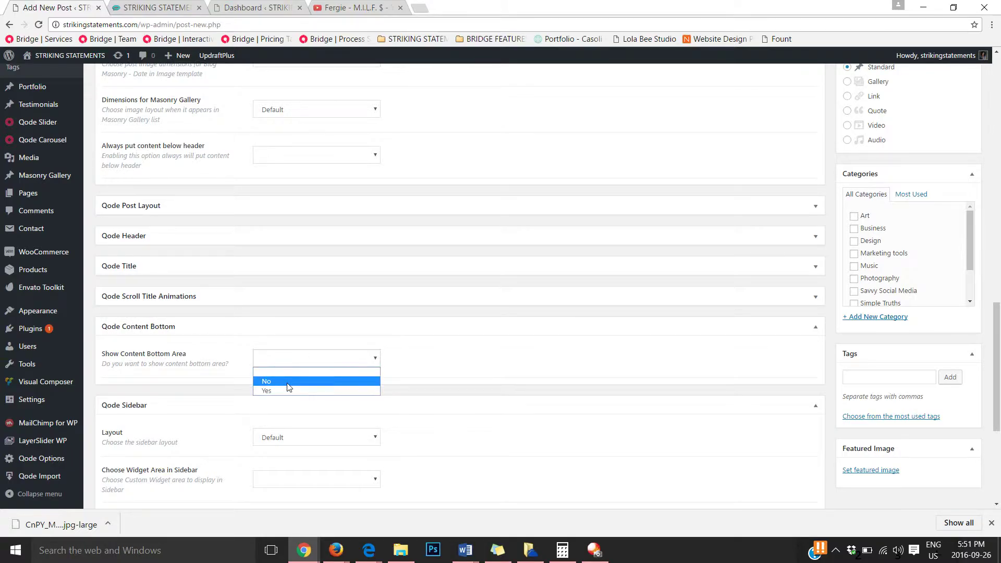
{"action": "left_click", "coordinate": [288, 383]}
- Publish the TEST POST 1 blog post
{"action": "scroll", "coordinate": [677, 344], "scroll_direction": "up", "scroll_amount": 6}
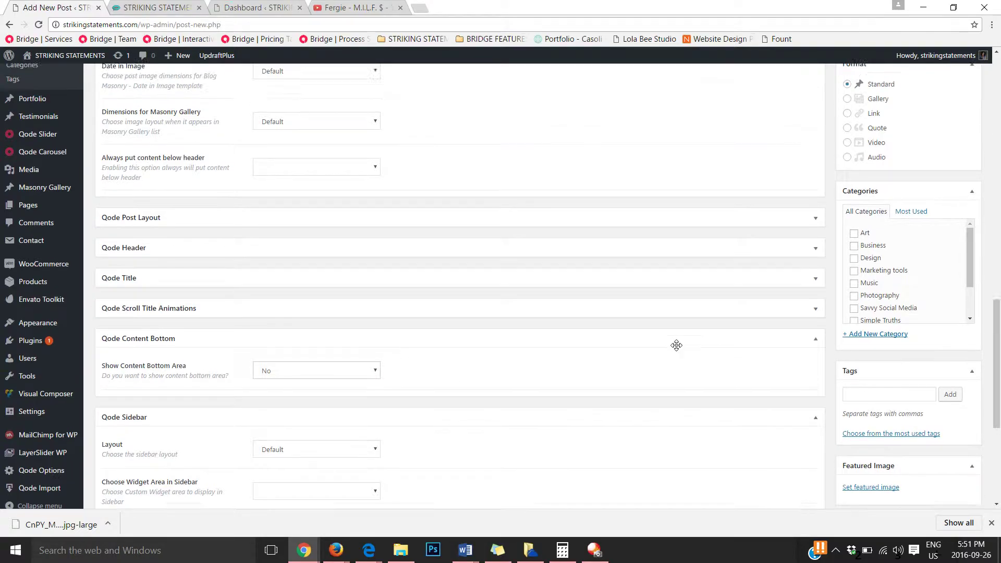
{"action": "left_click", "coordinate": [958, 186]}
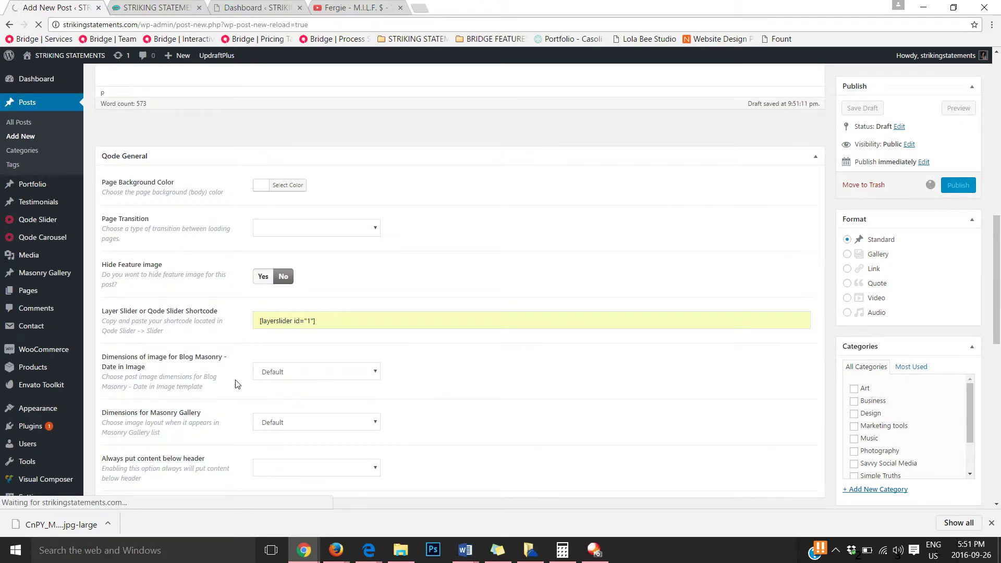
{"action": "scroll", "coordinate": [232, 381], "scroll_direction": "down", "scroll_amount": 1}
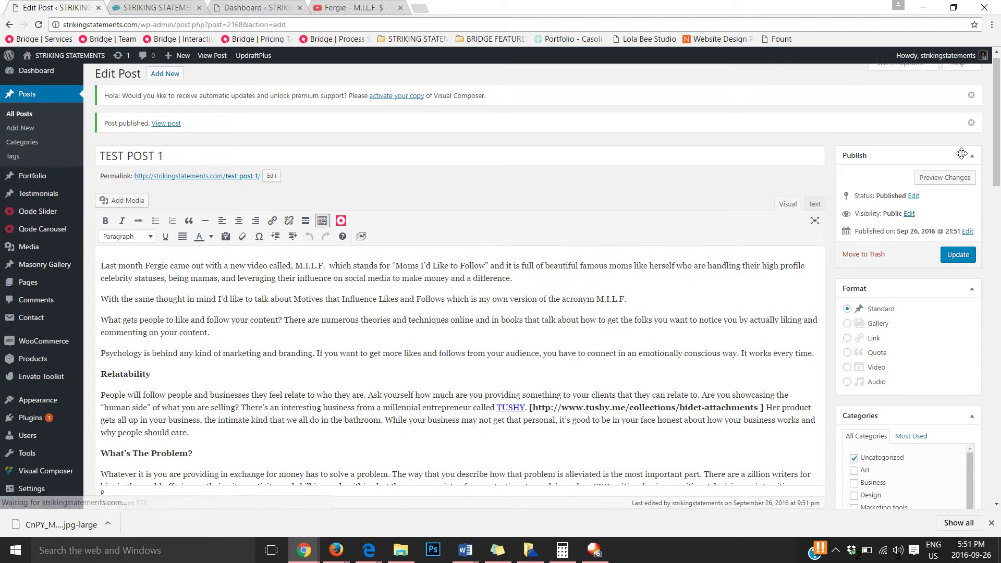
- Set the media library image fergie-milf-money-music-video.jpg as the post's featured image
{"action": "scroll", "coordinate": [694, 316], "scroll_direction": "down", "scroll_amount": 2}
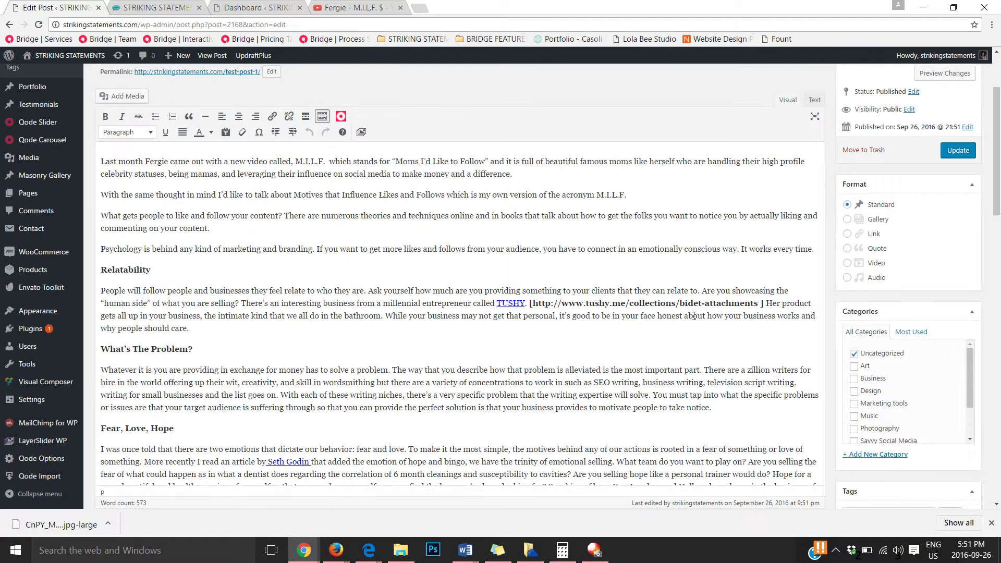
{"action": "scroll", "coordinate": [694, 316], "scroll_direction": "up", "scroll_amount": 1}
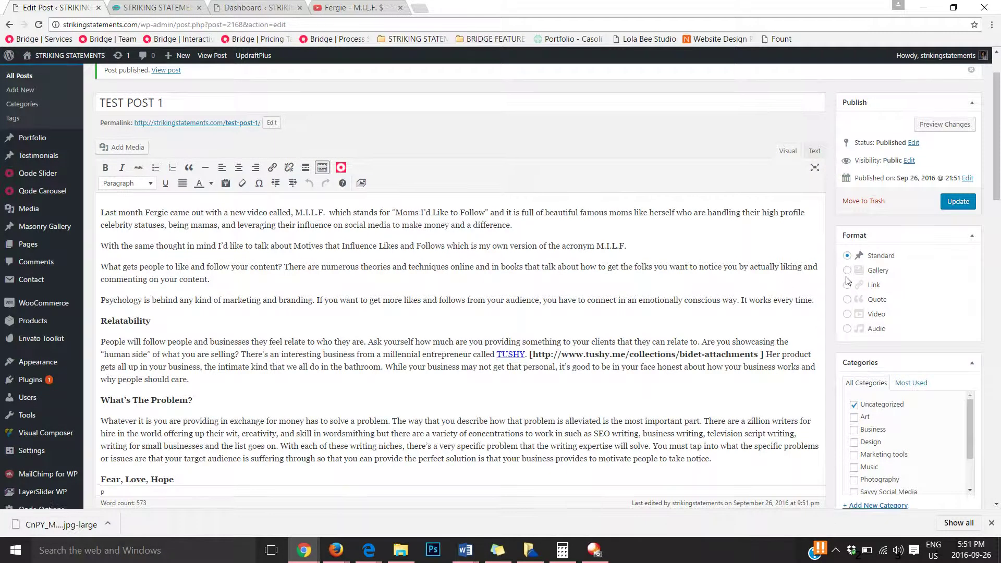
{"action": "scroll", "coordinate": [683, 297], "scroll_direction": "down", "scroll_amount": 7}
{"action": "left_click", "coordinate": [864, 472]}
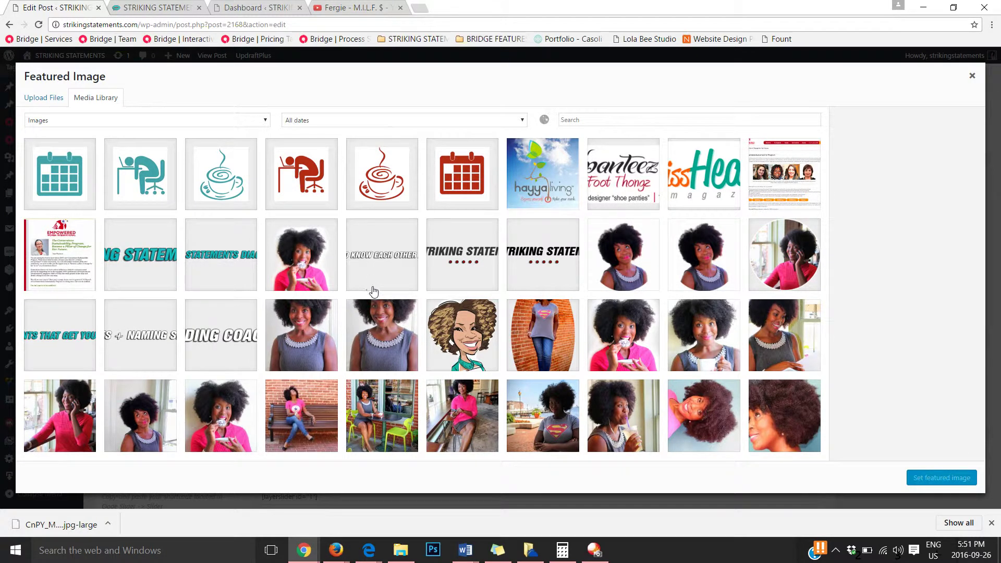
{"action": "left_click_drag", "start_coordinate": [823, 219], "coordinate": [814, 391]}
{"action": "scroll", "coordinate": [813, 420], "scroll_direction": "down", "scroll_amount": 3}
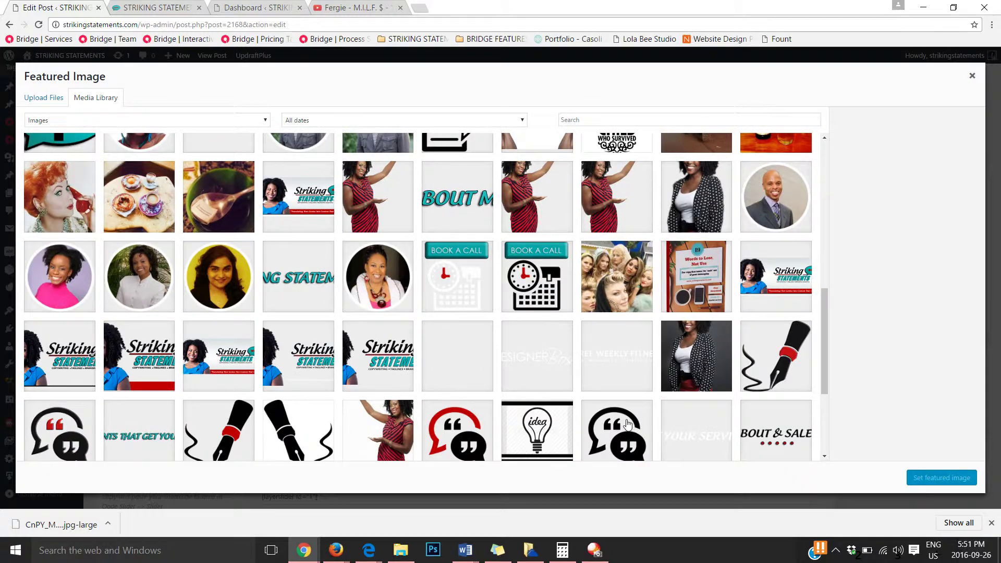
{"action": "left_click", "coordinate": [628, 267]}
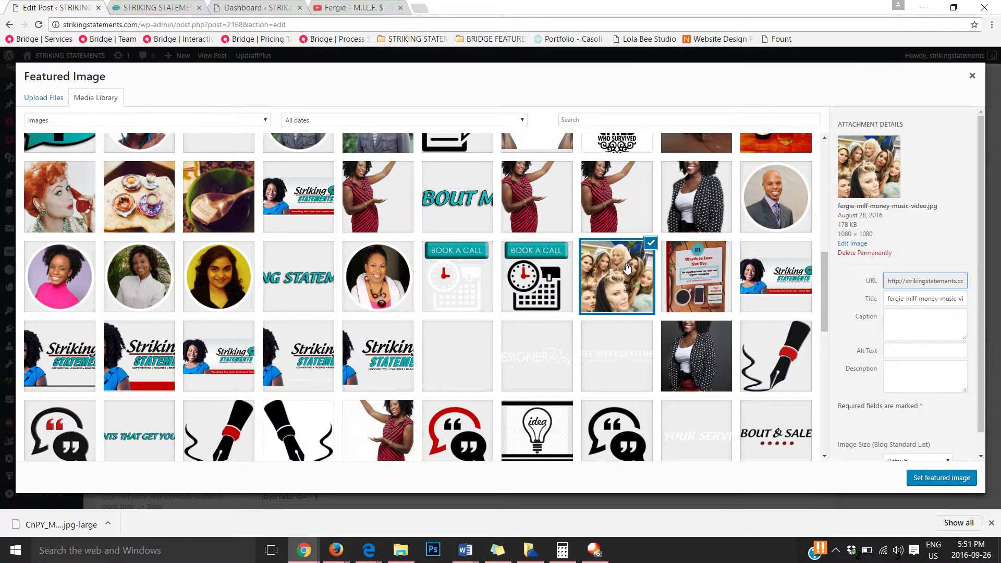
{"action": "left_click", "coordinate": [943, 480]}
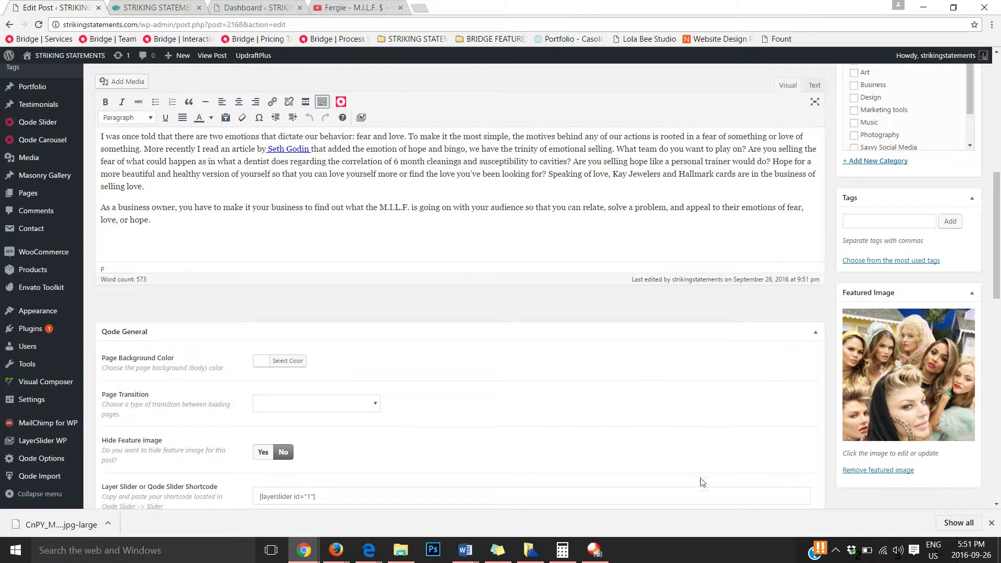
- Update the post and review its published page from the slider header down to the comments section
{"action": "scroll", "coordinate": [645, 459], "scroll_direction": "up", "scroll_amount": 10}
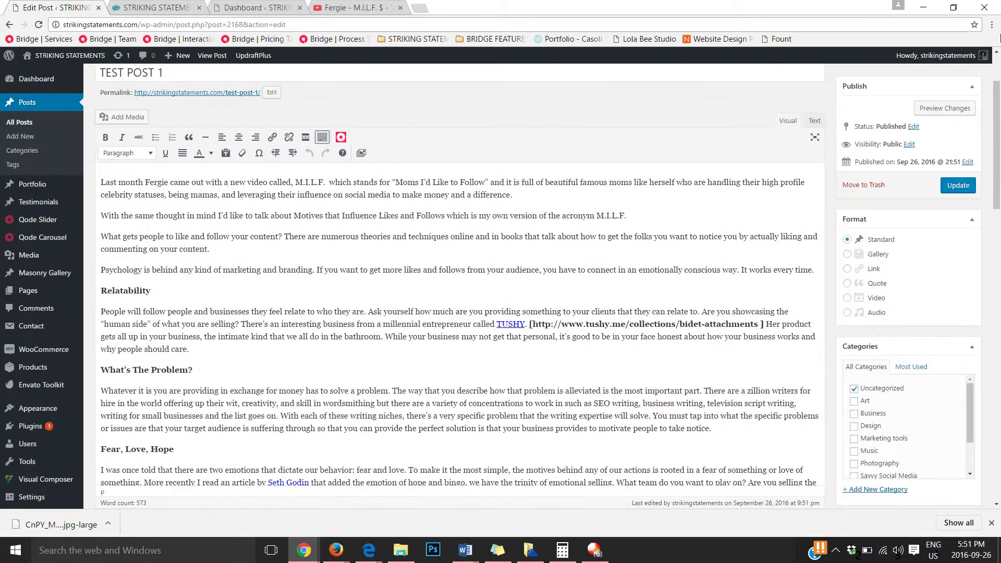
{"action": "left_click", "coordinate": [944, 126]}
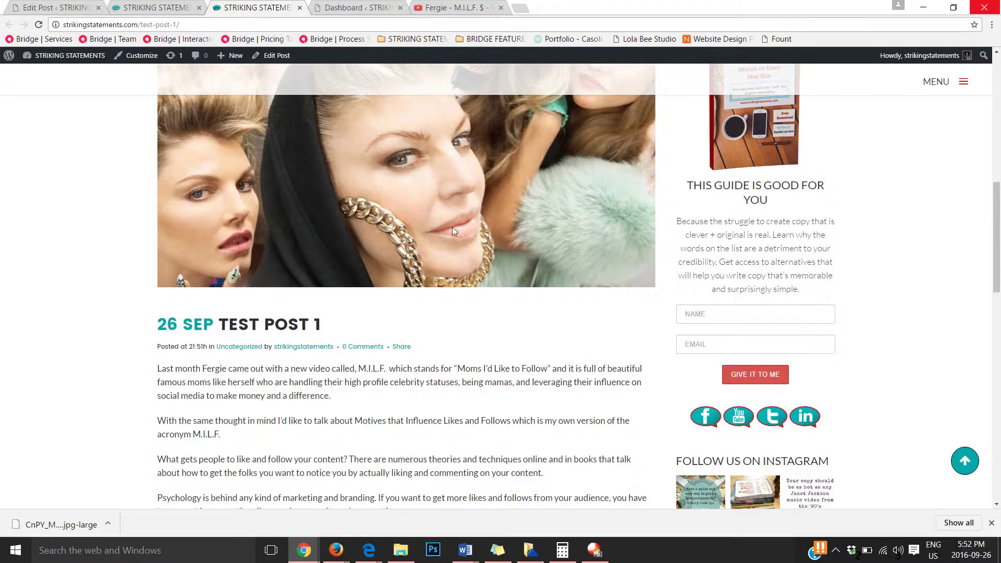
{"action": "scroll", "coordinate": [355, 219], "scroll_direction": "up", "scroll_amount": 5}
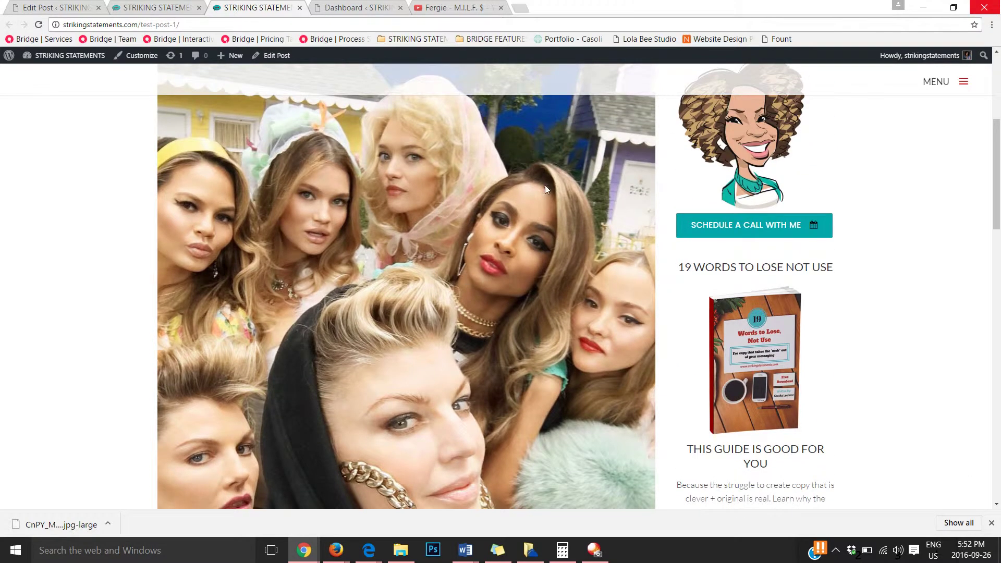
{"action": "scroll", "coordinate": [733, 175], "scroll_direction": "down", "scroll_amount": 20}
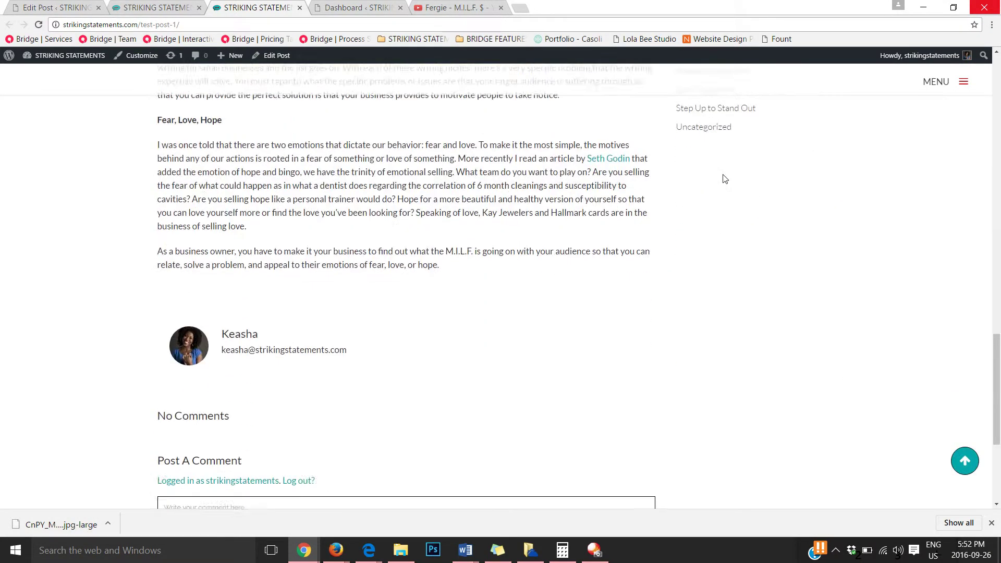
{"action": "scroll", "coordinate": [724, 177], "scroll_direction": "up", "scroll_amount": 20}
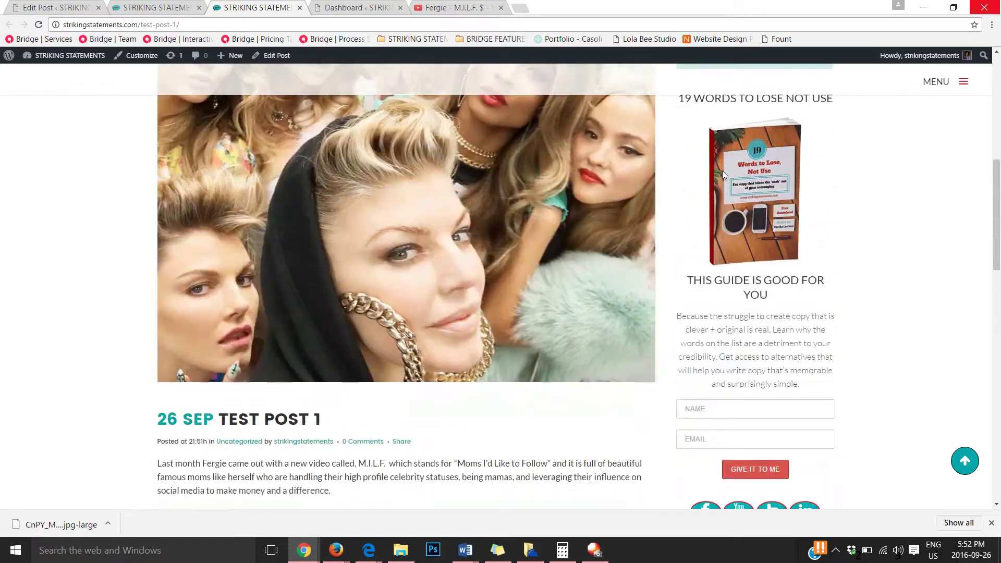
{"action": "scroll", "coordinate": [722, 175], "scroll_direction": "up", "scroll_amount": 3}
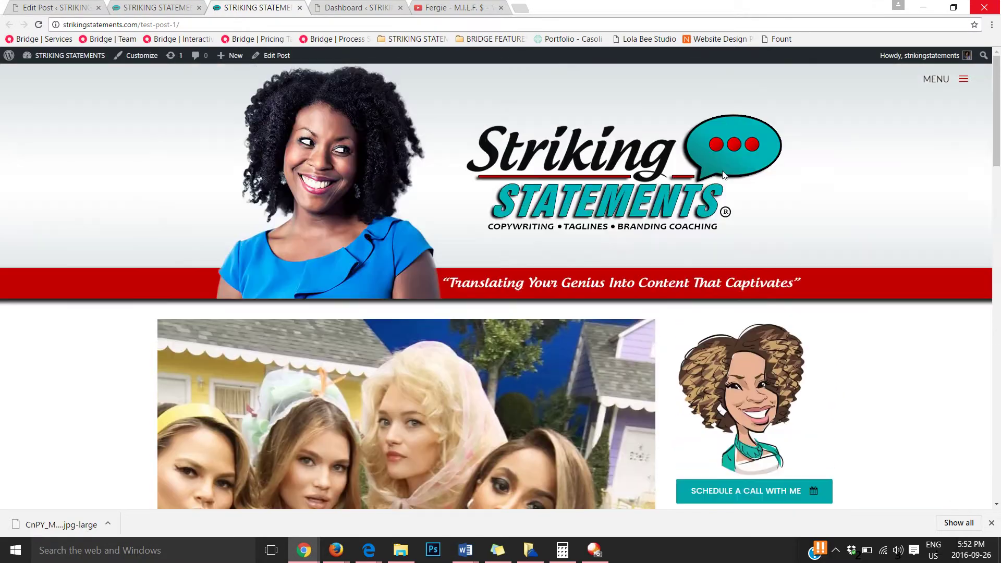
- Open the site's Blog page and check the TEST POST 1 entry with its featured image
{"action": "left_click", "coordinate": [964, 77]}
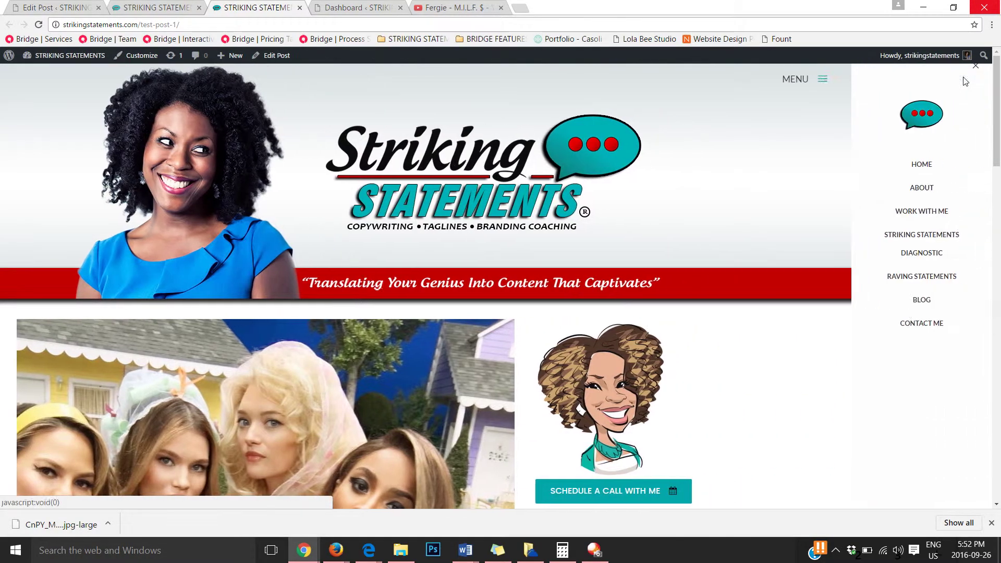
{"action": "left_click", "coordinate": [918, 306]}
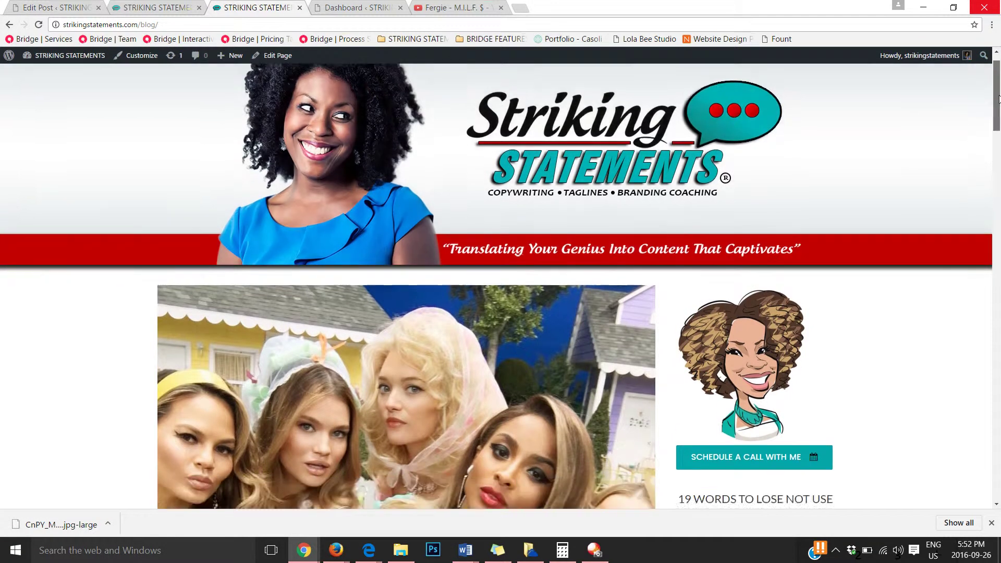
{"action": "left_click_drag", "start_coordinate": [998, 98], "coordinate": [998, 160]}
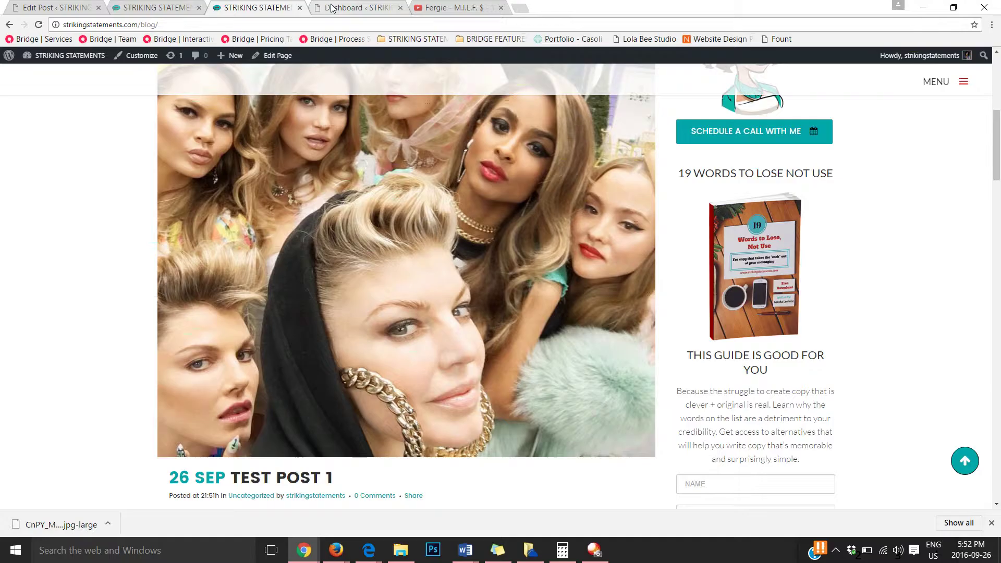
- Close the Dashboard and Blog page browser tabs and return to the TEST POST 1 editor
{"action": "left_click", "coordinate": [347, 7]}
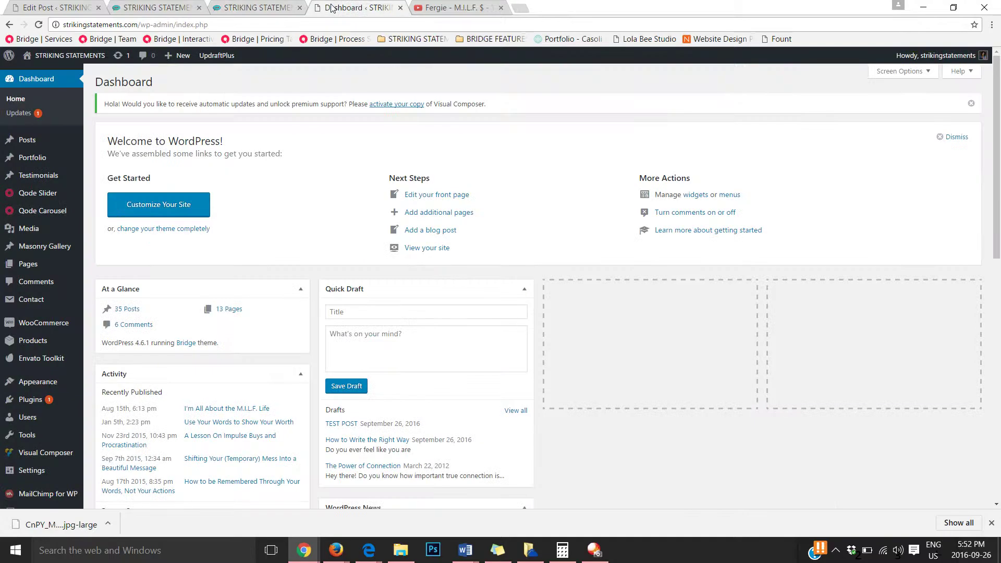
{"action": "left_click", "coordinate": [400, 7]}
{"action": "left_click", "coordinate": [268, 6]}
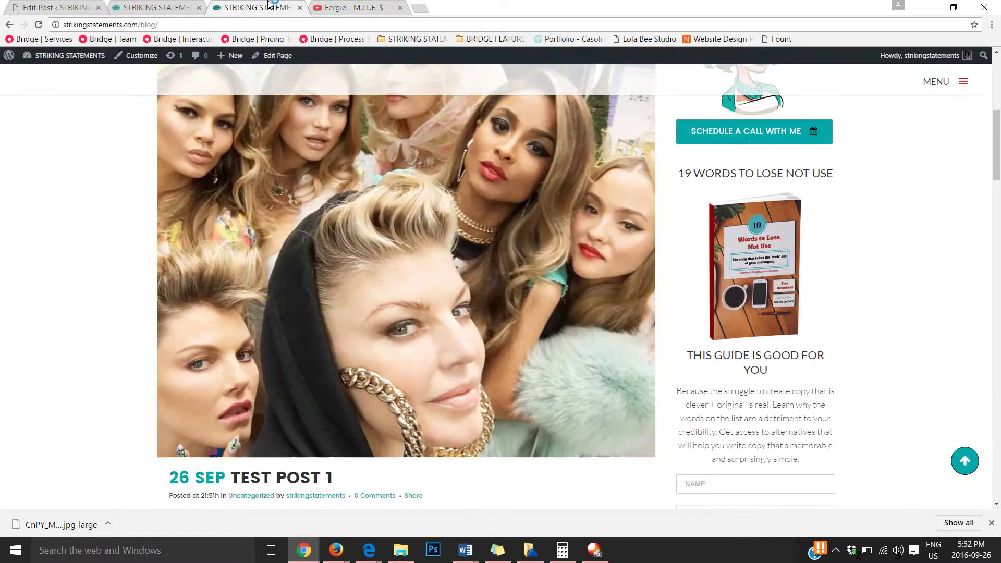
{"action": "left_click", "coordinate": [300, 8]}
{"action": "left_click", "coordinate": [43, 7]}
- Remove the current featured image from the post
{"action": "scroll", "coordinate": [806, 377], "scroll_direction": "down", "scroll_amount": 7}
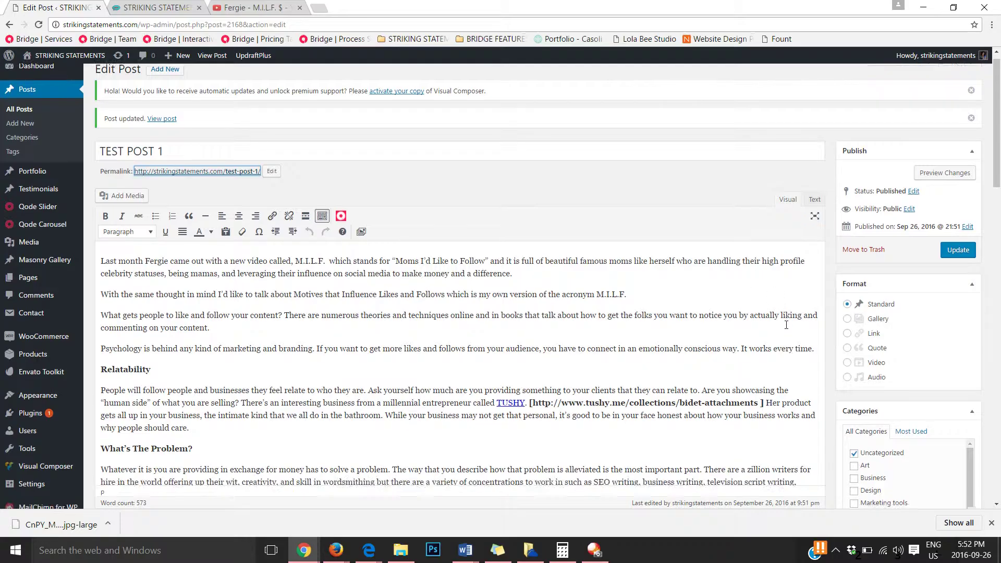
{"action": "scroll", "coordinate": [806, 380], "scroll_direction": "down", "scroll_amount": 3}
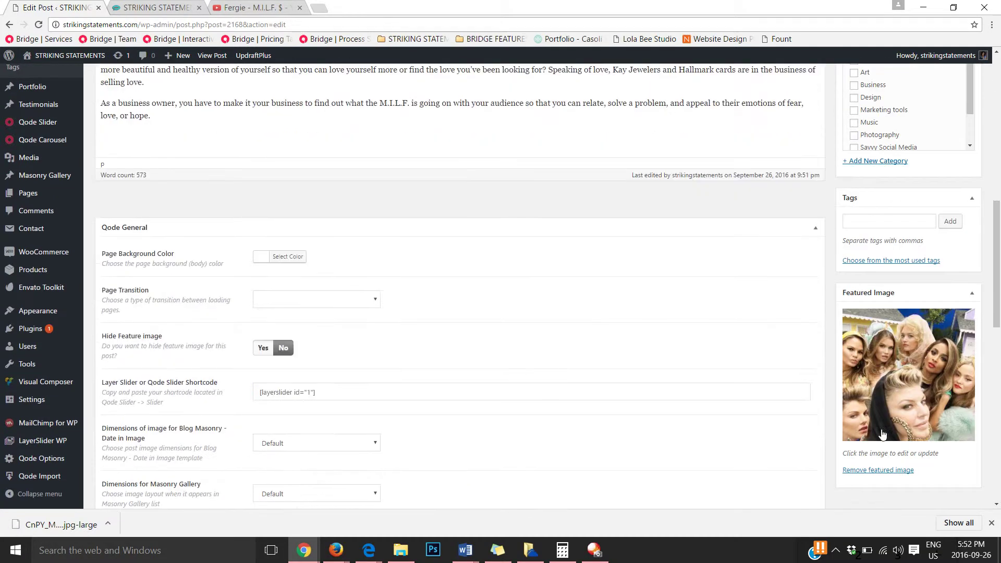
{"action": "left_click", "coordinate": [887, 471]}
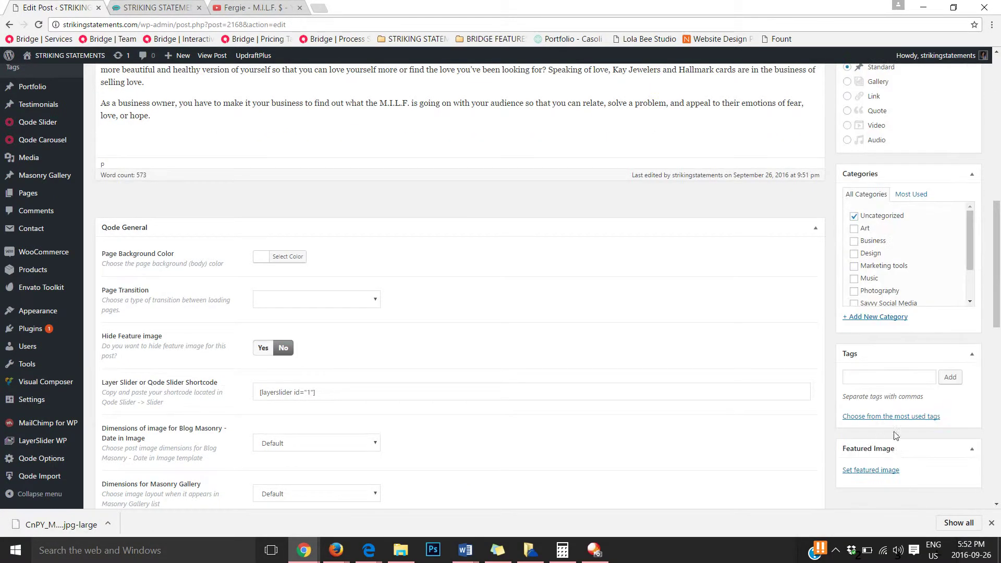
- Upload the fergie-milf image from the PICS folder and set it as the post's featured image
{"action": "left_click", "coordinate": [870, 471]}
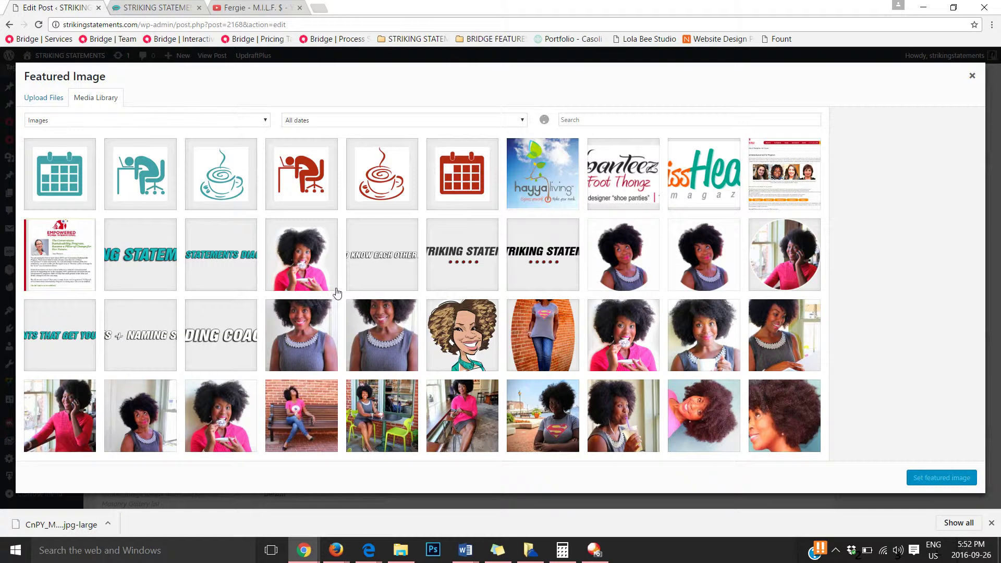
{"action": "left_click", "coordinate": [51, 100]}
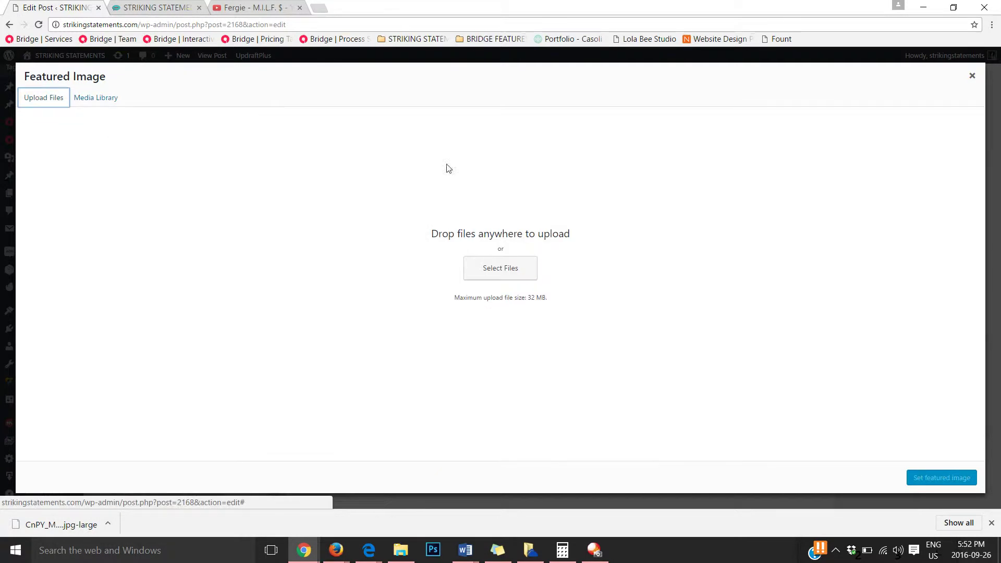
{"action": "left_click", "coordinate": [485, 268]}
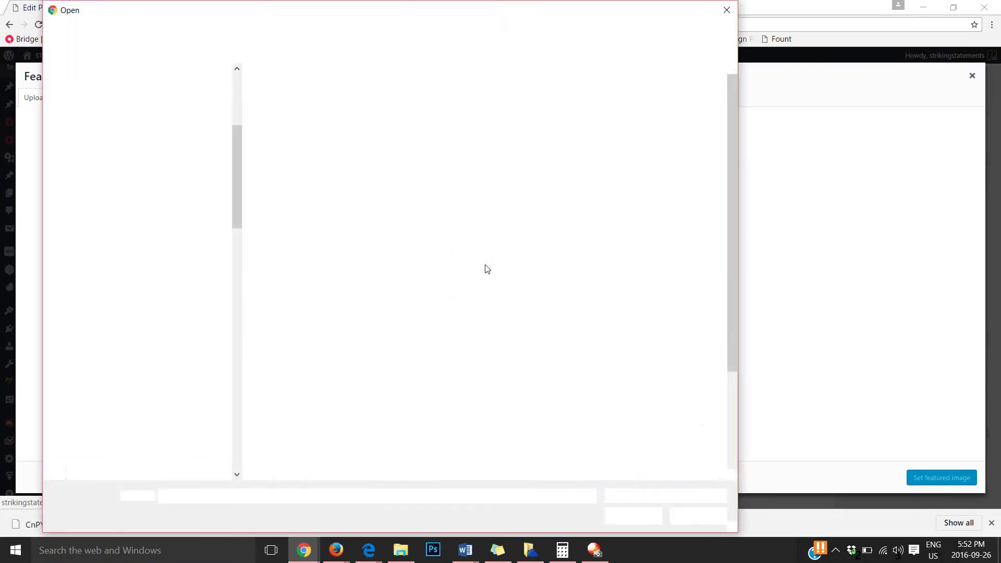
{"action": "scroll", "coordinate": [597, 276], "scroll_direction": "down", "scroll_amount": 3}
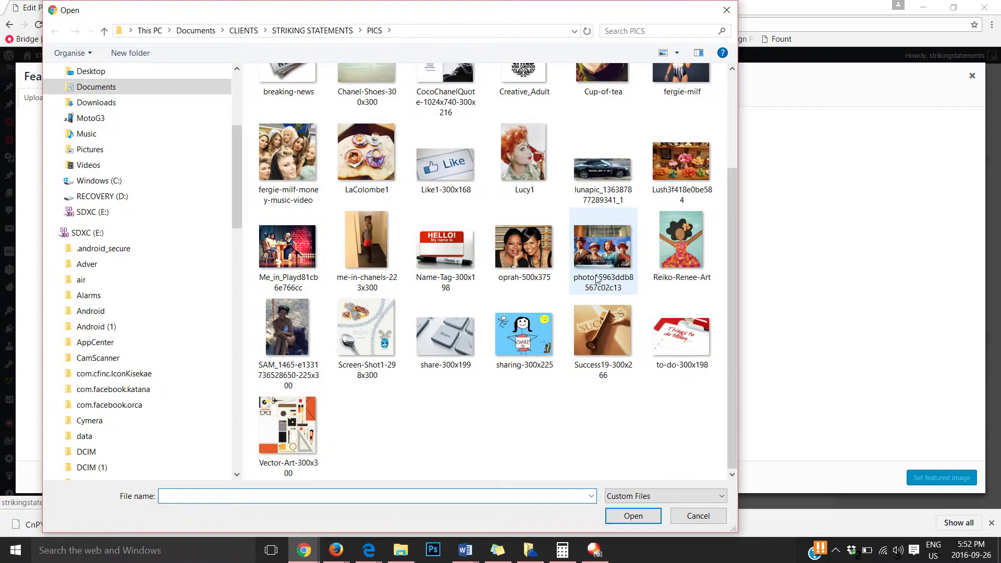
{"action": "scroll", "coordinate": [482, 251], "scroll_direction": "up", "scroll_amount": 2}
{"action": "scroll", "coordinate": [482, 251], "scroll_direction": "down", "scroll_amount": 2}
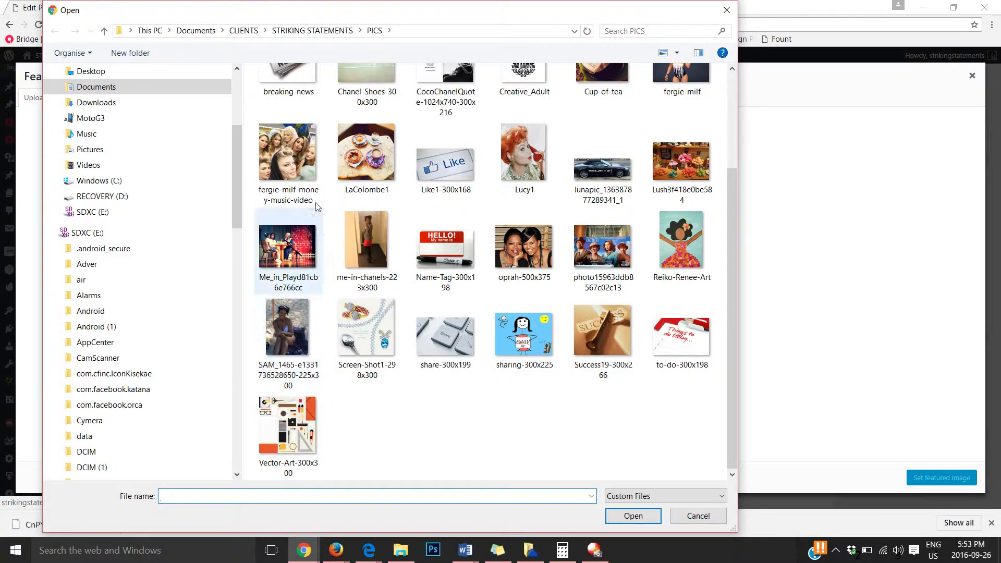
{"action": "scroll", "coordinate": [368, 244], "scroll_direction": "up", "scroll_amount": 2}
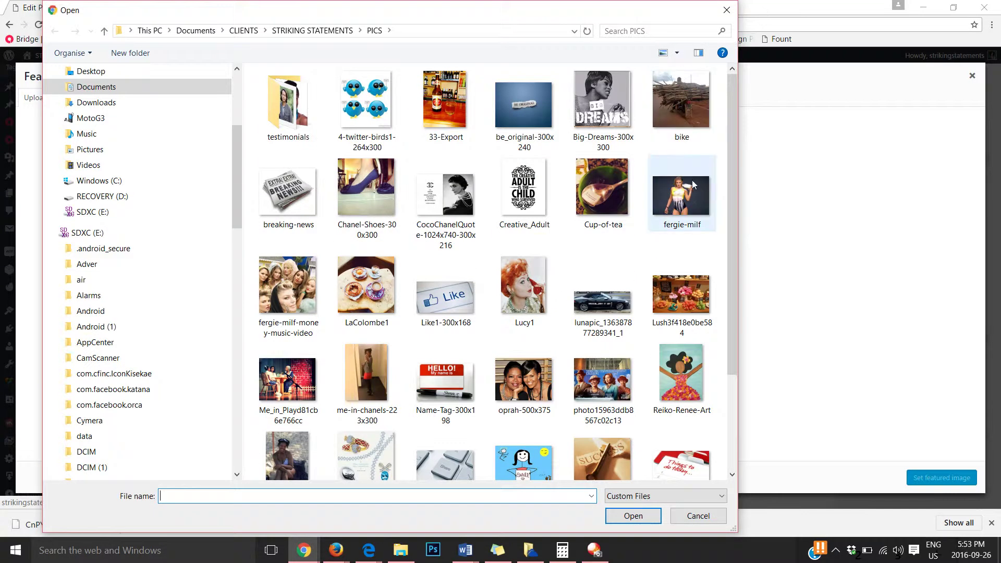
{"action": "left_click", "coordinate": [691, 207]}
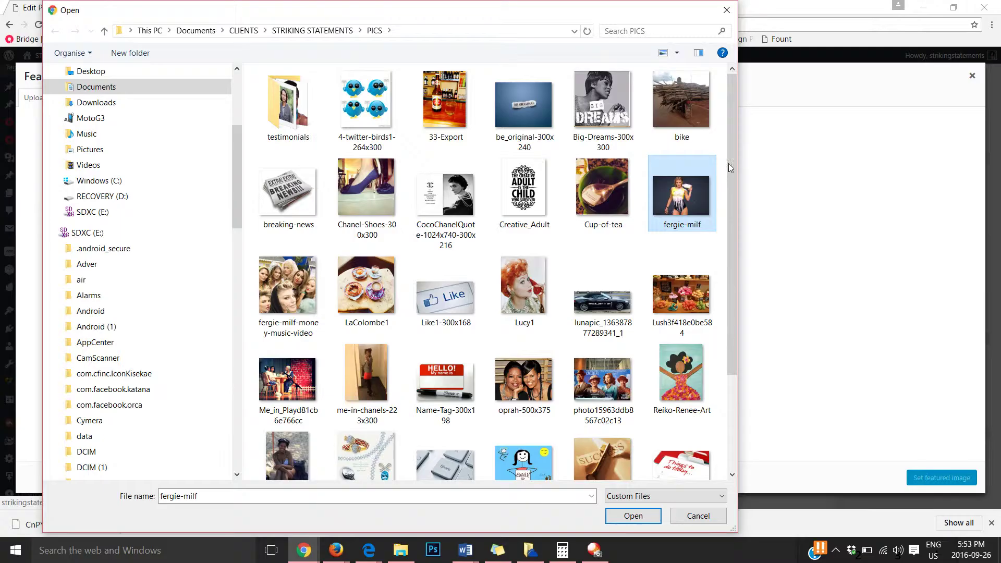
{"action": "left_click_drag", "start_coordinate": [730, 167], "coordinate": [729, 252]}
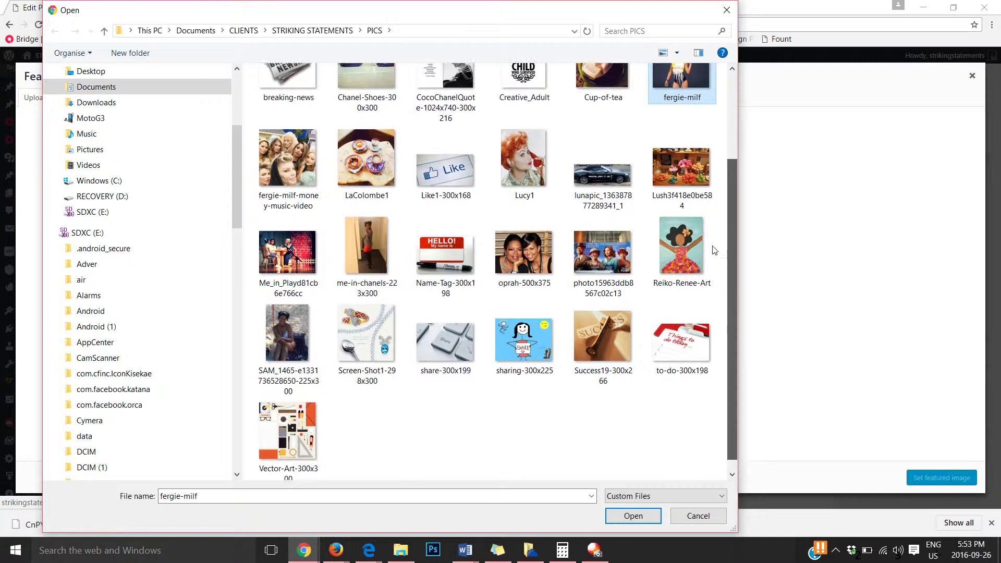
{"action": "scroll", "coordinate": [714, 251], "scroll_direction": "up", "scroll_amount": 3}
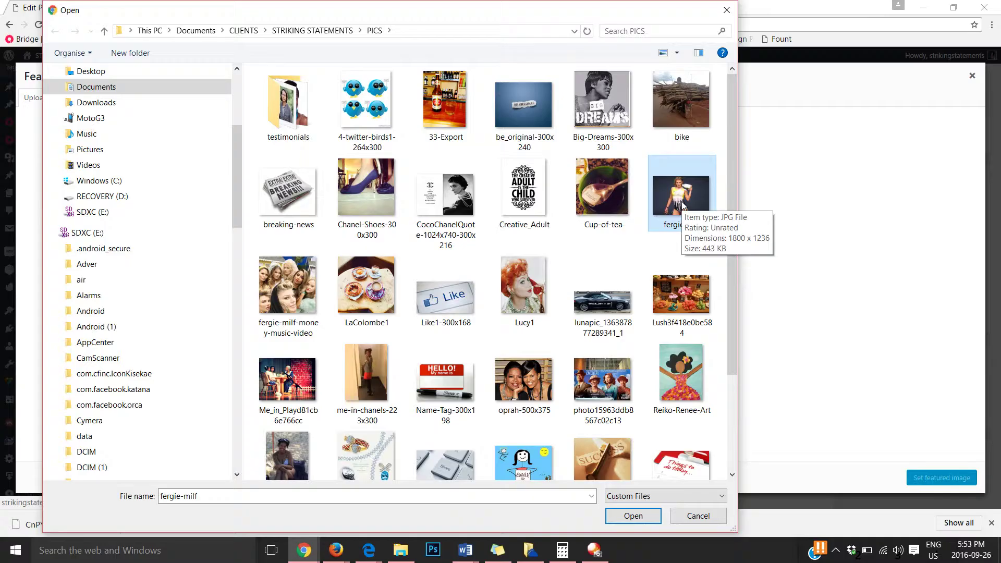
{"action": "double_click", "coordinate": [681, 201]}
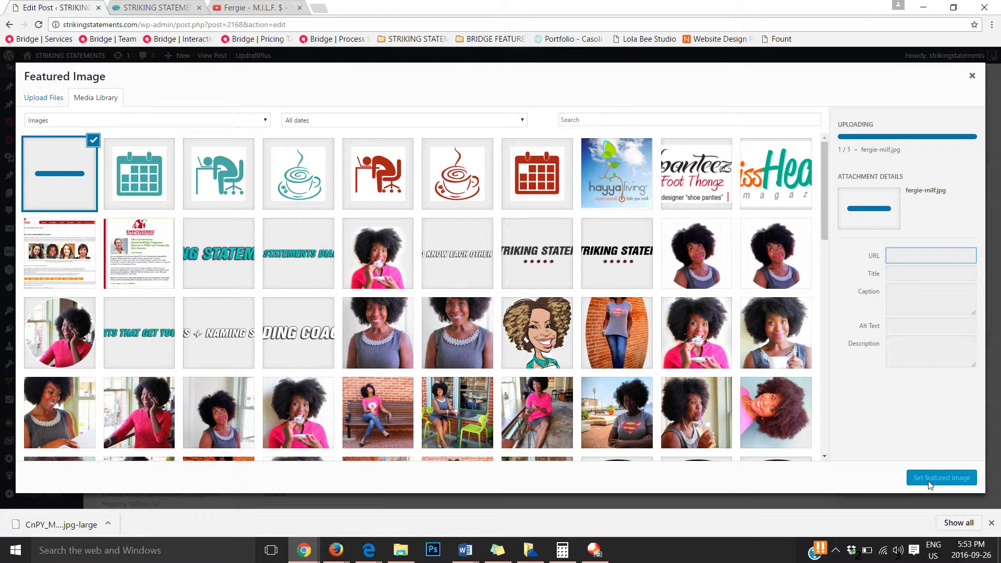
{"action": "left_click", "coordinate": [930, 478]}
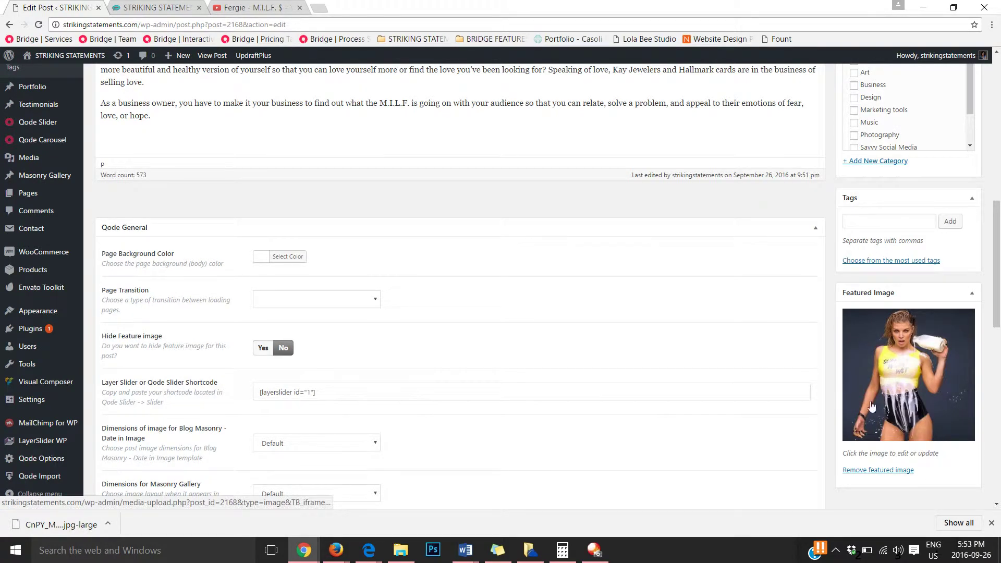
- Update TEST POST 1 to save its new featured image
{"action": "scroll", "coordinate": [962, 333], "scroll_direction": "up", "scroll_amount": 8}
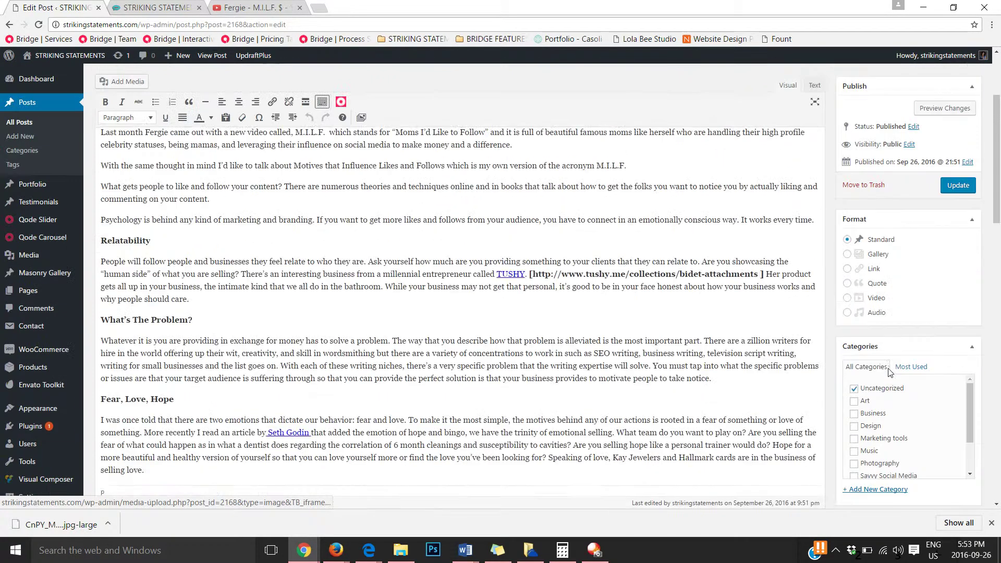
{"action": "left_click", "coordinate": [958, 260]}
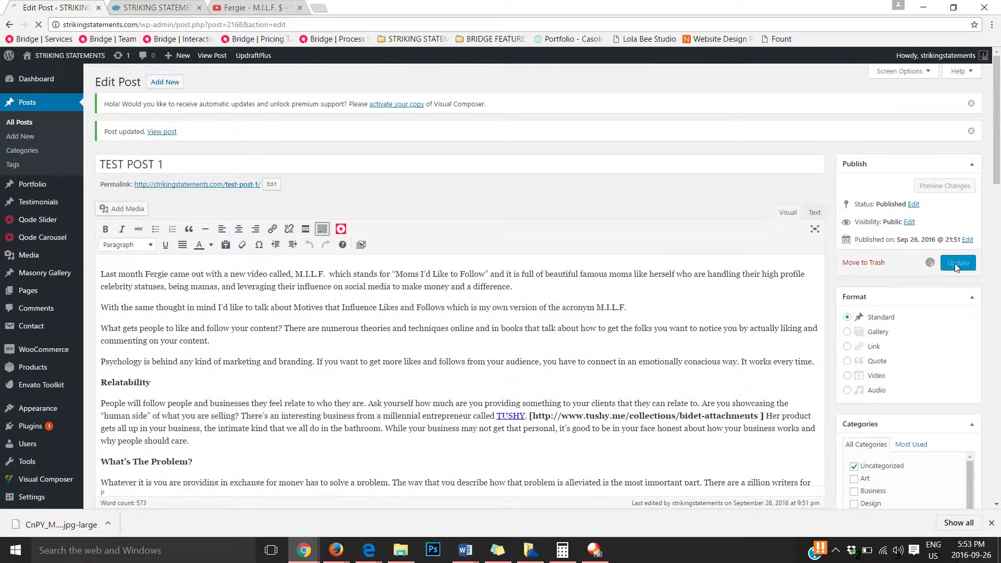
- Switch to the post preview tab and load the site's Blog page there
{"action": "left_click", "coordinate": [143, 5]}
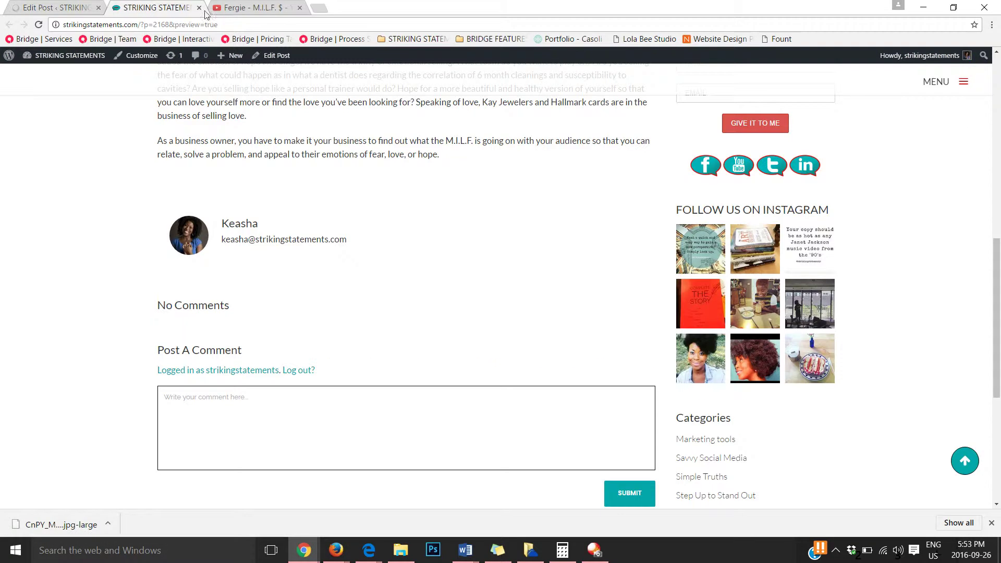
{"action": "scroll", "coordinate": [374, 177], "scroll_direction": "up", "scroll_amount": 20}
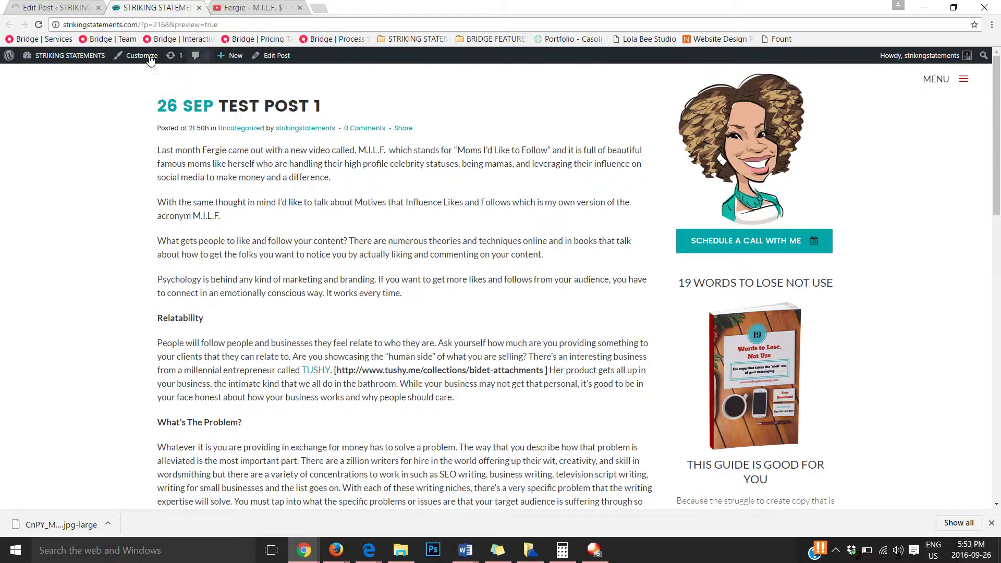
{"action": "left_click_drag", "start_coordinate": [138, 24], "coordinate": [765, 4]}
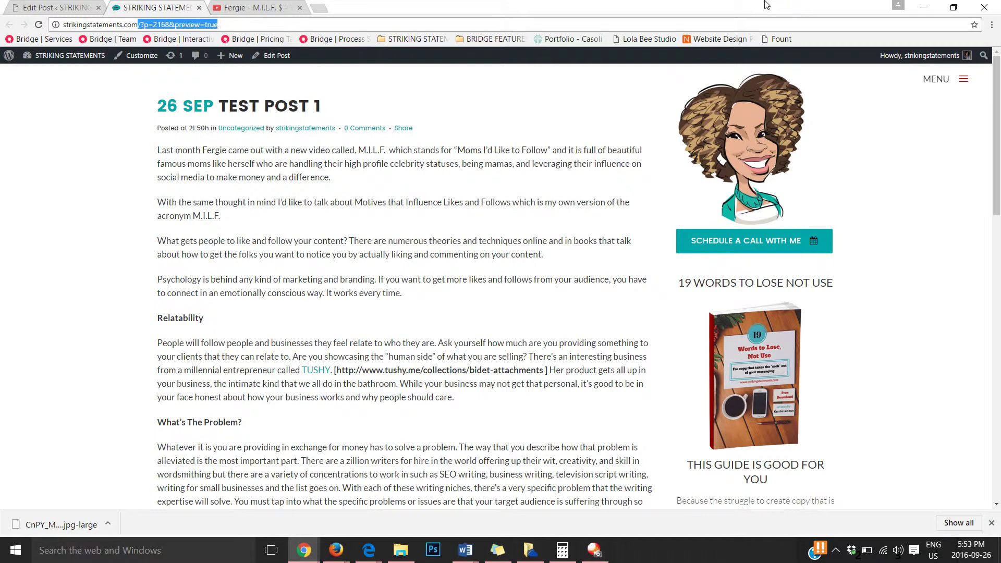
{"action": "key", "text": "BackSpace"}
{"action": "key", "text": "Return"}
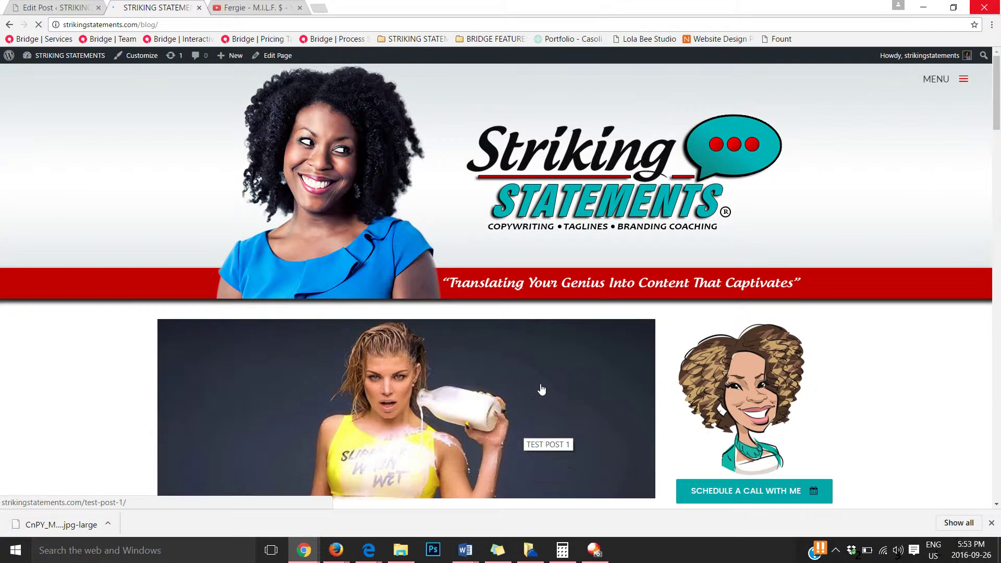
- Examine the TEST POST 1 entry on the Blog page and compare it with the older posts listed beneath it
{"action": "left_click_drag", "start_coordinate": [997, 80], "coordinate": [998, 108]}
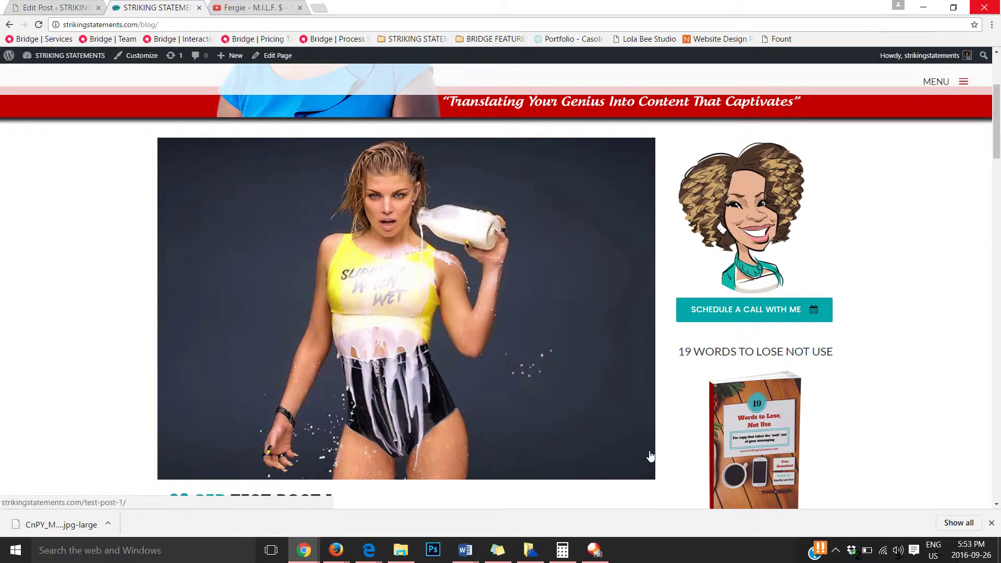
{"action": "scroll", "coordinate": [650, 455], "scroll_direction": "down", "scroll_amount": 3}
{"action": "scroll", "coordinate": [644, 438], "scroll_direction": "down", "scroll_amount": 4}
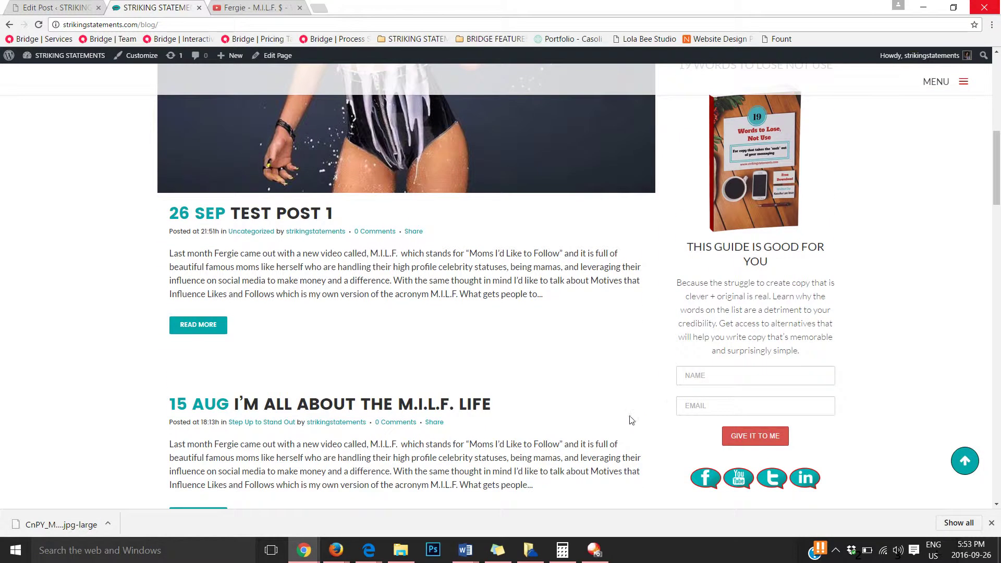
{"action": "scroll", "coordinate": [630, 417], "scroll_direction": "down", "scroll_amount": 3}
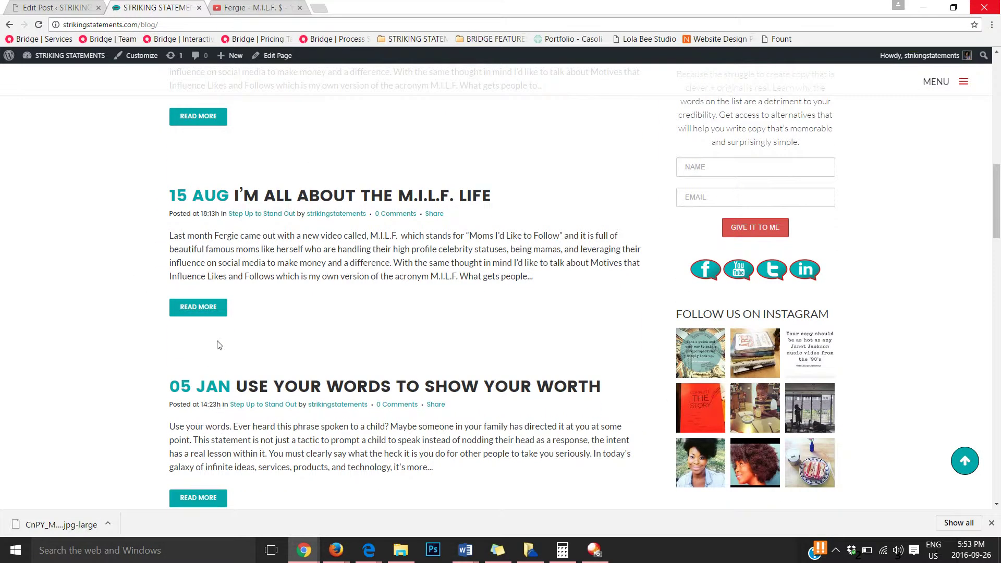
{"action": "scroll", "coordinate": [424, 469], "scroll_direction": "down", "scroll_amount": 5}
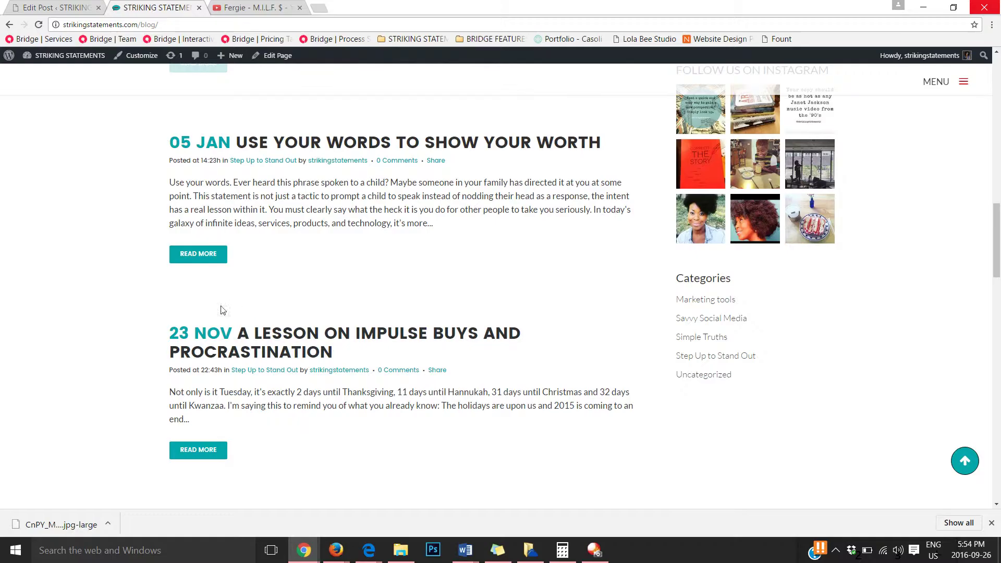
{"action": "scroll", "coordinate": [514, 405], "scroll_direction": "up", "scroll_amount": 12}
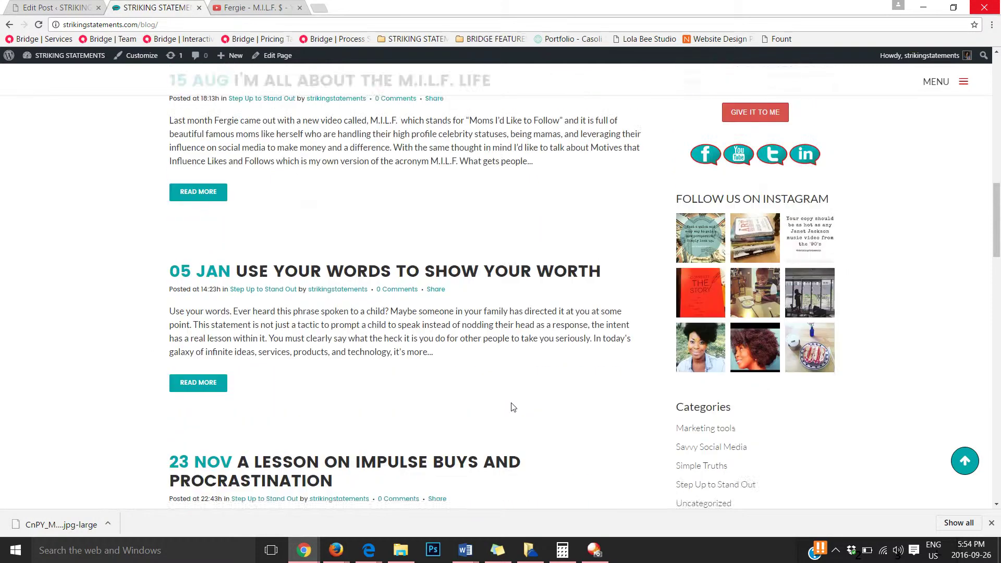
{"action": "scroll", "coordinate": [505, 400], "scroll_direction": "up", "scroll_amount": 6}
{"action": "scroll", "coordinate": [161, 420], "scroll_direction": "down", "scroll_amount": 5}
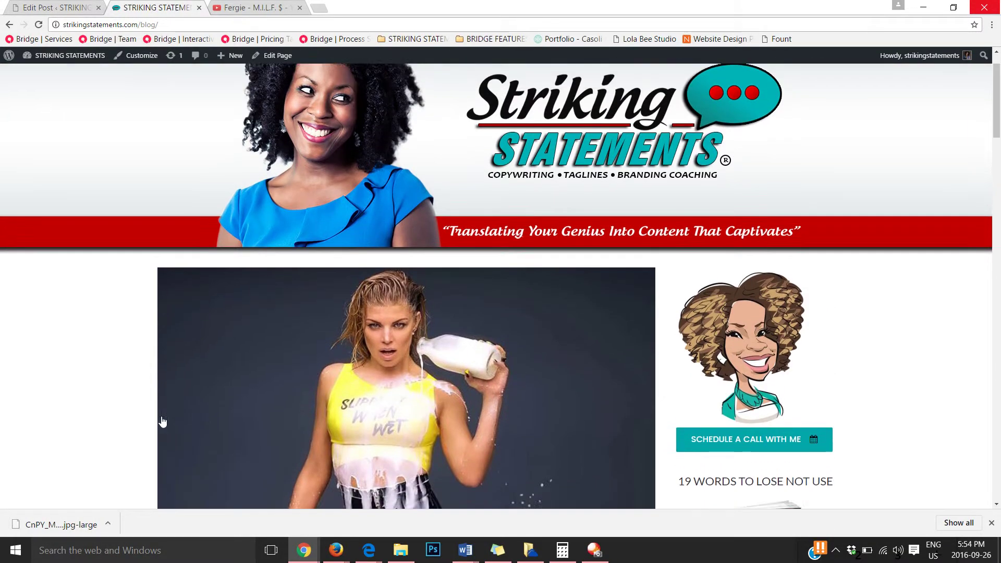
- Open TEST POST 1 from the Blog page and check its slider header, featured image and text
{"action": "left_click", "coordinate": [250, 343]}
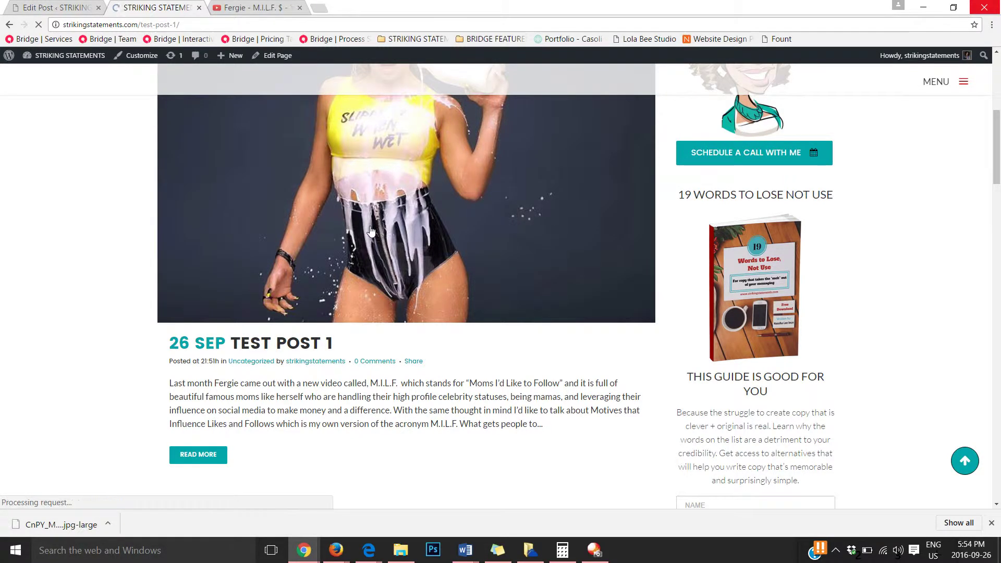
{"action": "scroll", "coordinate": [377, 246], "scroll_direction": "down", "scroll_amount": 5}
{"action": "scroll", "coordinate": [377, 245], "scroll_direction": "up", "scroll_amount": 5}
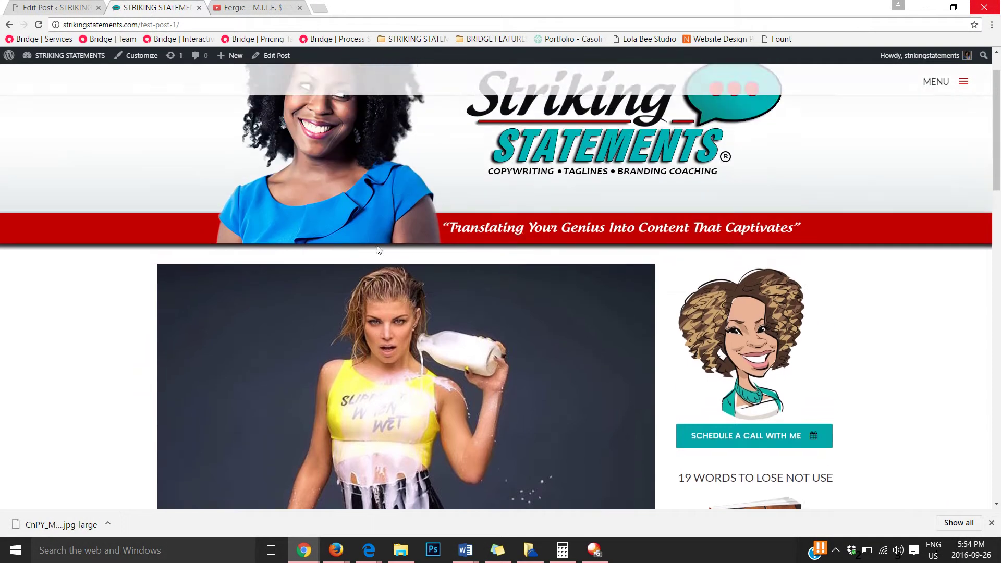
{"action": "scroll", "coordinate": [377, 246], "scroll_direction": "down", "scroll_amount": 20}
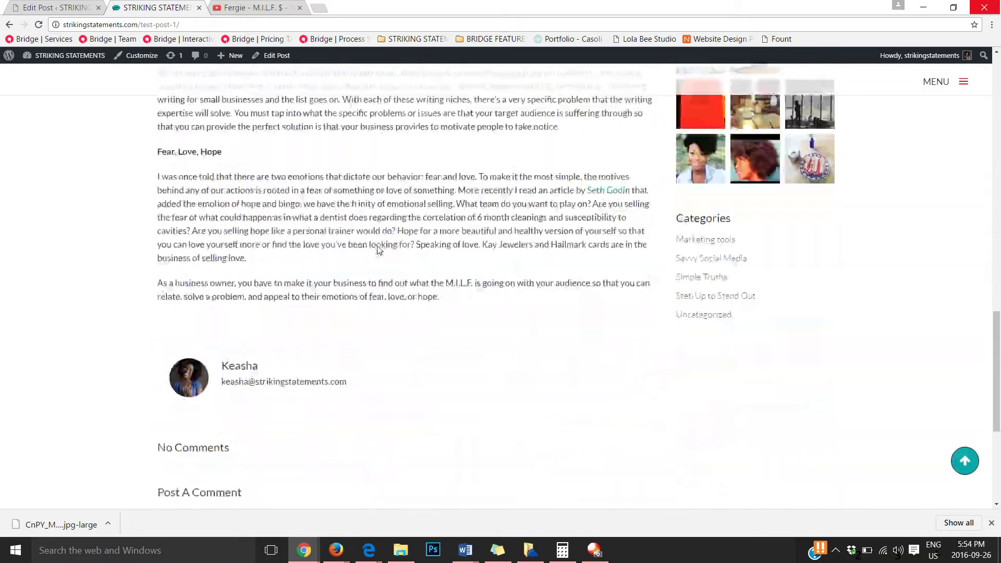
{"action": "scroll", "coordinate": [379, 250], "scroll_direction": "up", "scroll_amount": 8}
- Return to the TEST POST 1 editor and set Hide Feature image to Yes in the Qode General settings
{"action": "key", "text": "ctrl+Page_Up"}
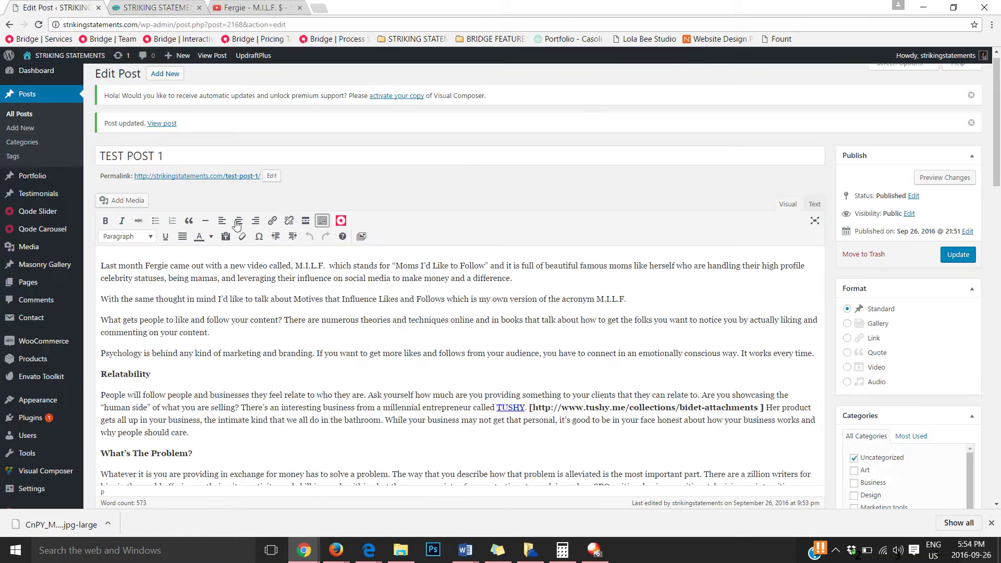
{"action": "scroll", "coordinate": [243, 316], "scroll_direction": "down", "scroll_amount": 1}
{"action": "scroll", "coordinate": [243, 316], "scroll_direction": "down", "scroll_amount": 18}
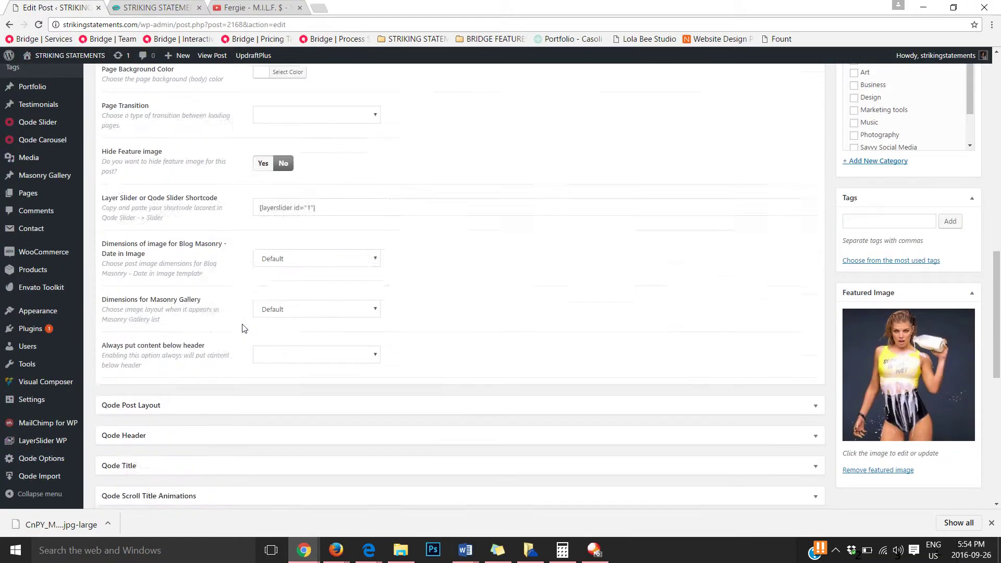
{"action": "scroll", "coordinate": [244, 327], "scroll_direction": "down", "scroll_amount": 1}
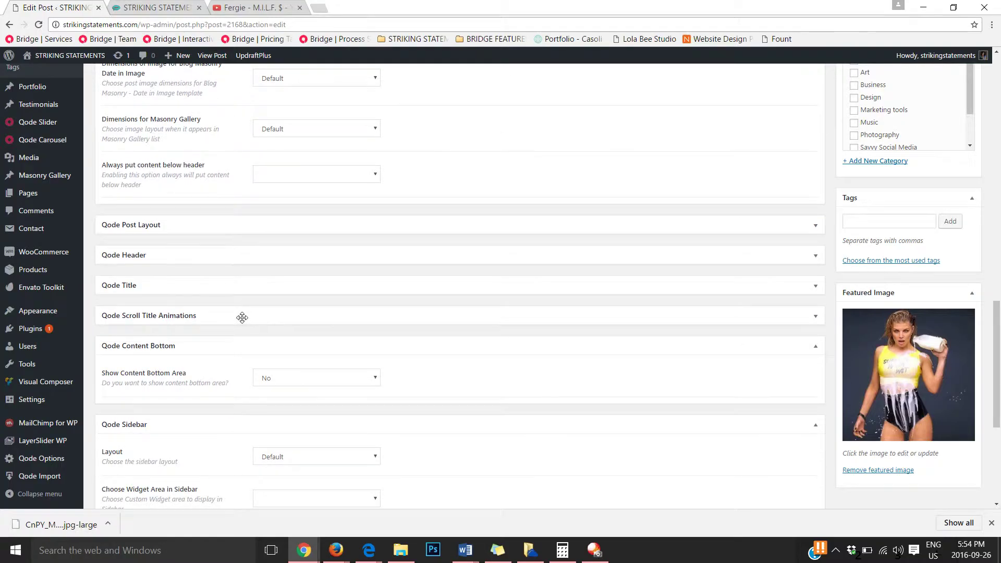
{"action": "scroll", "coordinate": [243, 321], "scroll_direction": "up", "scroll_amount": 2}
{"action": "scroll", "coordinate": [267, 201], "scroll_direction": "up", "scroll_amount": 2}
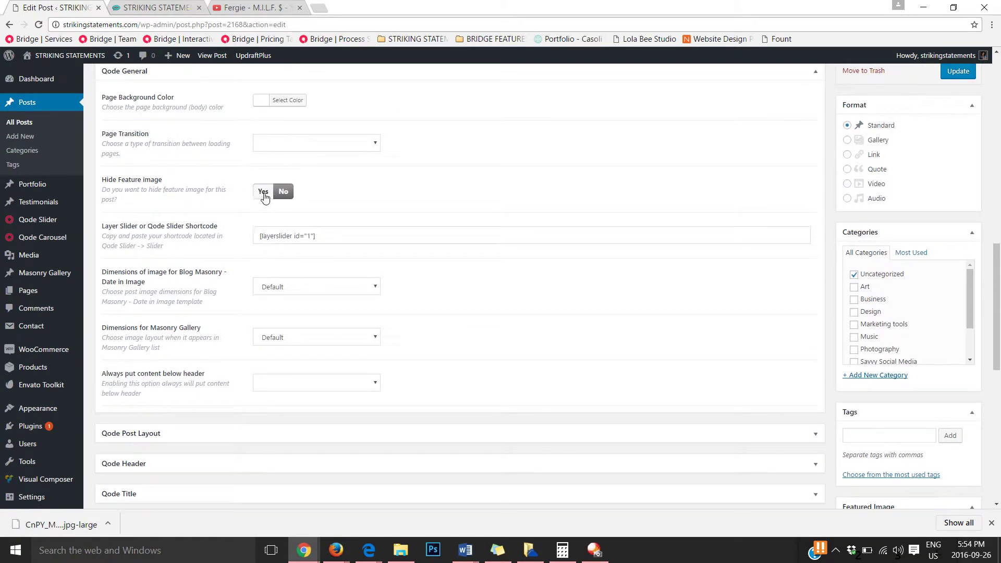
{"action": "left_click", "coordinate": [262, 192]}
- Insert the fergie-milf image from the Media Library on a new line after the post's first paragraph
{"action": "scroll", "coordinate": [367, 240], "scroll_direction": "up", "scroll_amount": 1}
{"action": "scroll", "coordinate": [368, 244], "scroll_direction": "up", "scroll_amount": 3}
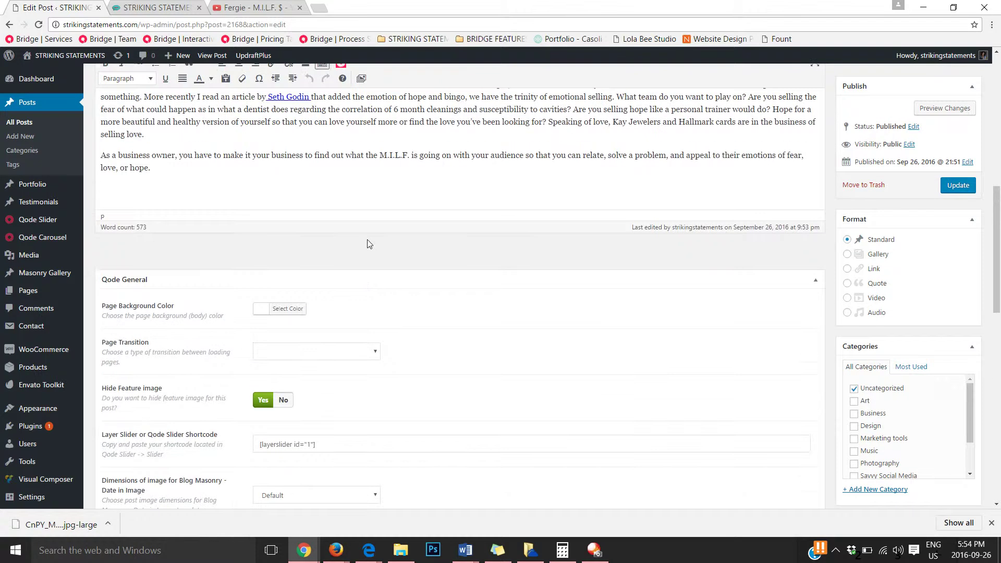
{"action": "scroll", "coordinate": [366, 257], "scroll_direction": "up", "scroll_amount": 15}
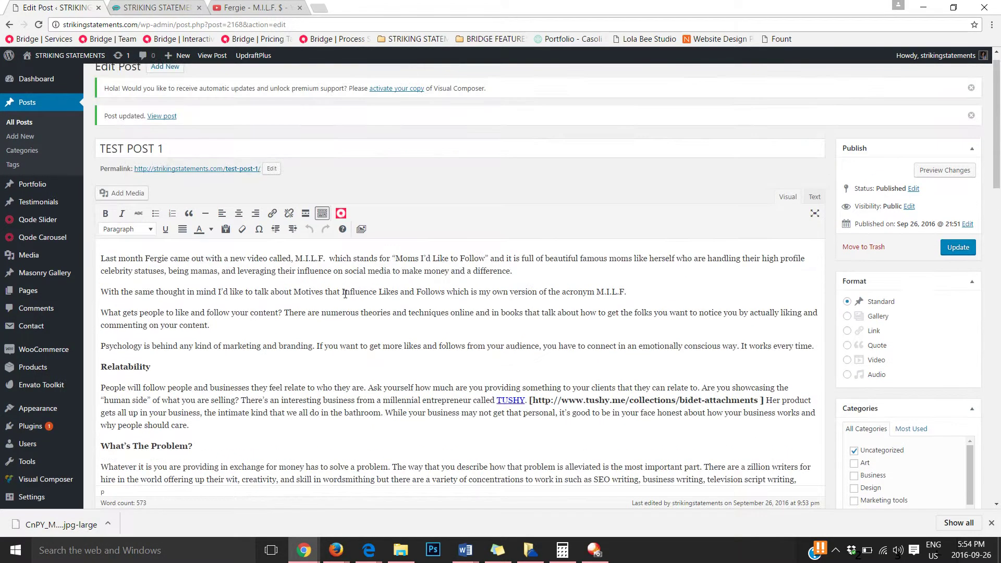
{"action": "left_click", "coordinate": [519, 289]}
{"action": "key", "text": "Return"}
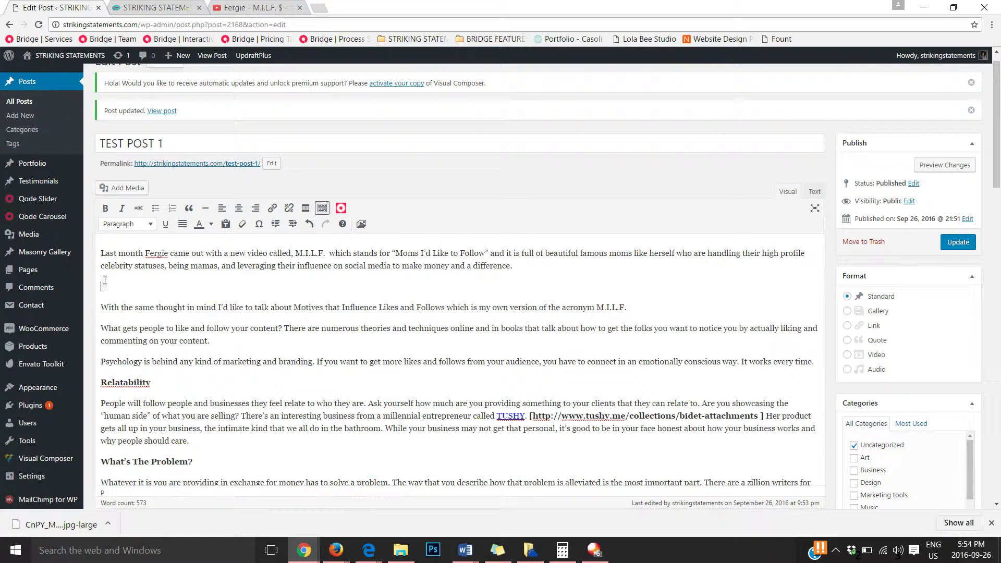
{"action": "left_click", "coordinate": [123, 191]}
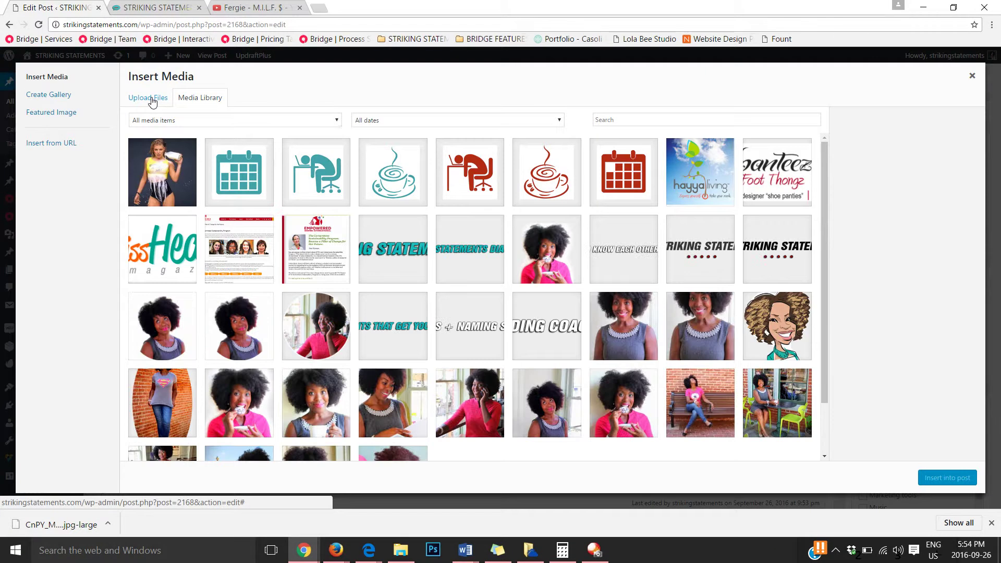
{"action": "left_click", "coordinate": [156, 183]}
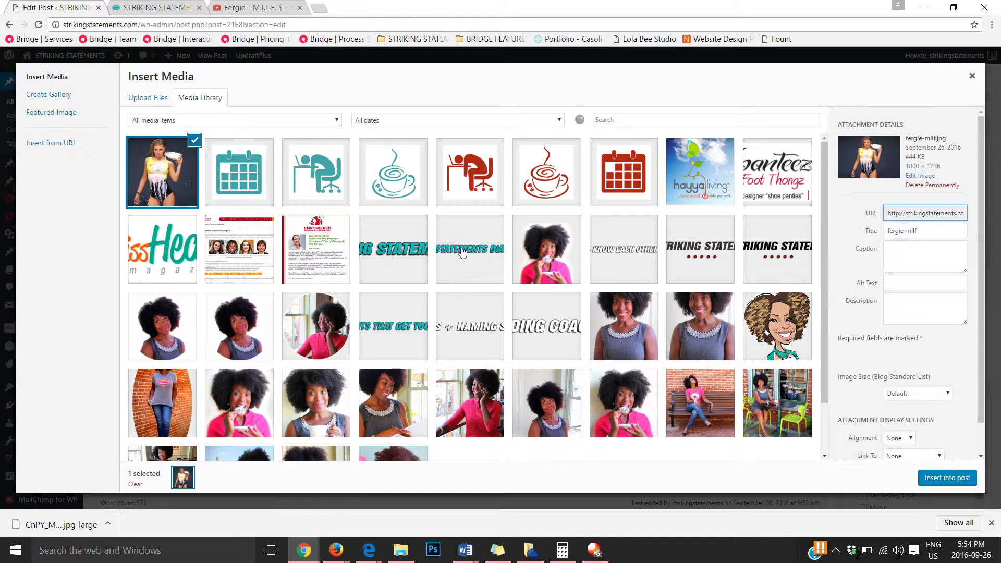
{"action": "left_click", "coordinate": [960, 479]}
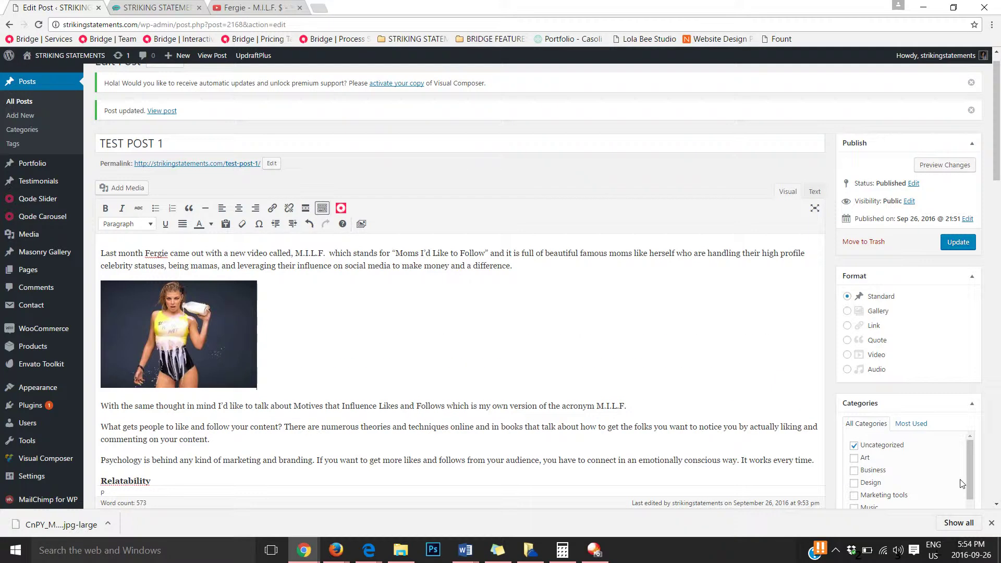
- Open the inserted image's details and choose the Large – 1024 × 703 size
{"action": "left_click", "coordinate": [204, 347]}
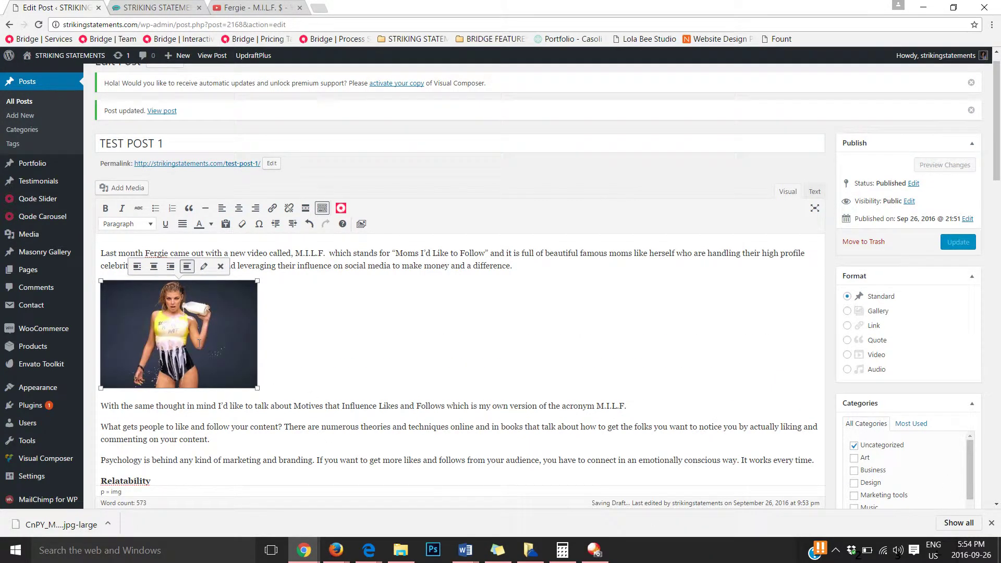
{"action": "left_click", "coordinate": [204, 266]}
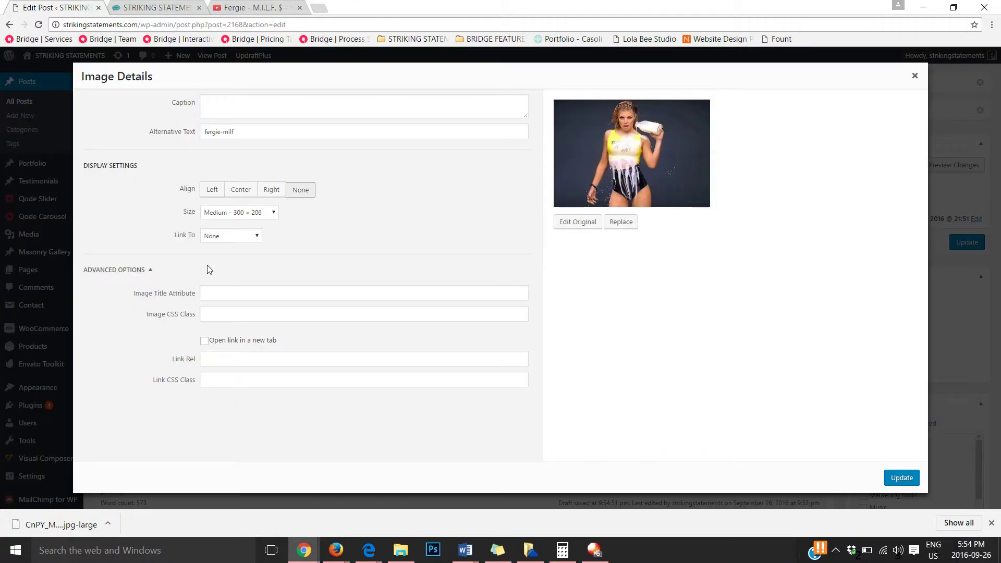
{"action": "left_click", "coordinate": [252, 213]}
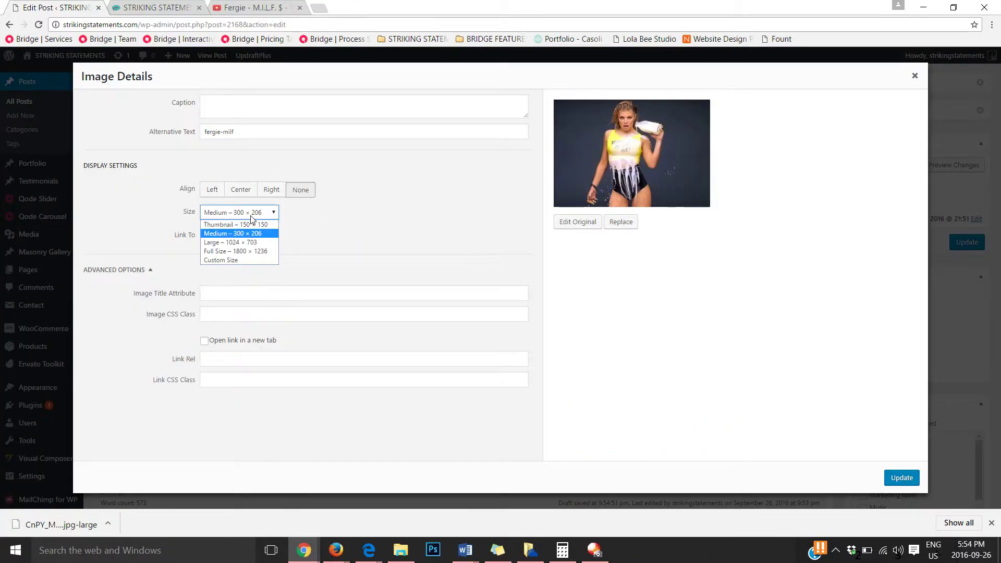
{"action": "left_click", "coordinate": [236, 242]}
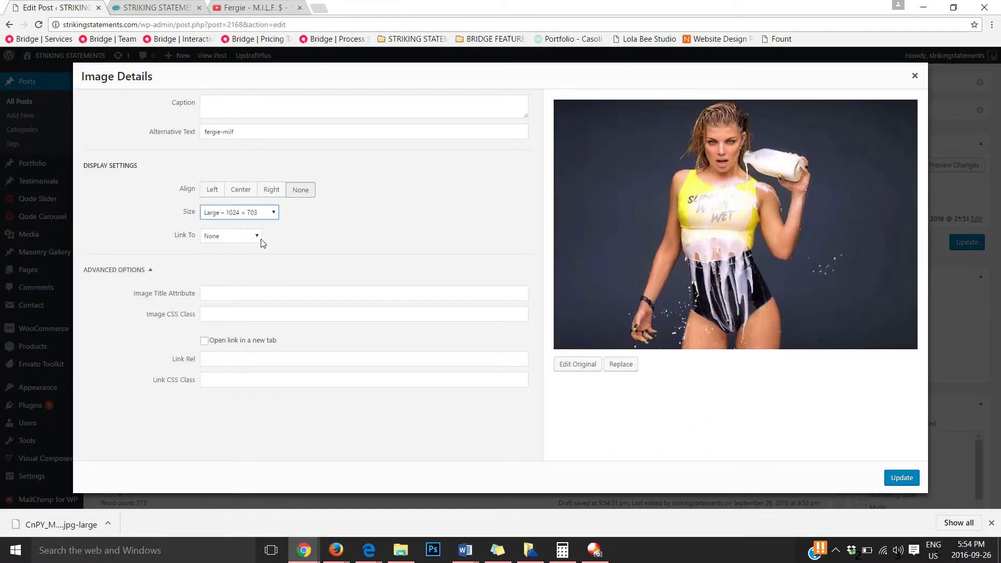
- Try the Full Size – 1800 × 1236 and Custom Size options for the inserted image
{"action": "left_click", "coordinate": [269, 214]}
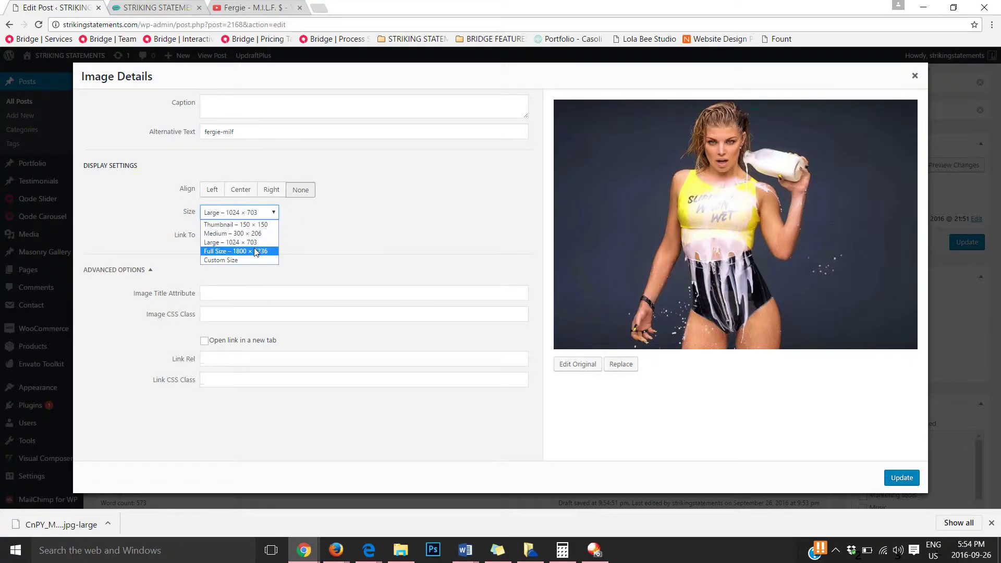
{"action": "left_click", "coordinate": [254, 249]}
{"action": "left_click", "coordinate": [260, 219]}
{"action": "left_click", "coordinate": [227, 261]}
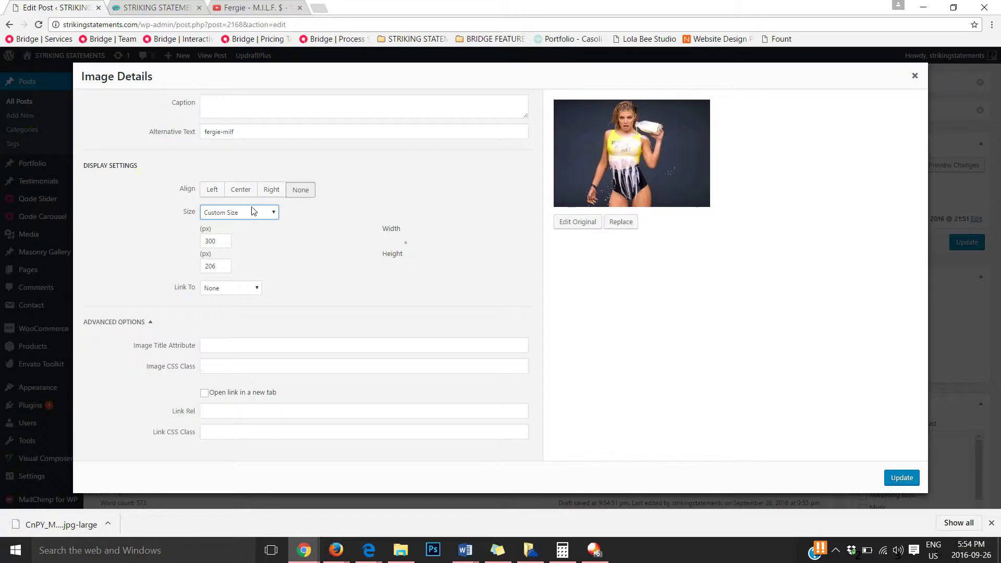
{"action": "left_click", "coordinate": [274, 212]}
{"action": "left_click", "coordinate": [273, 213]}
- Apply the Large – 1024 × 703 size to the inserted image and update the post
{"action": "left_click", "coordinate": [251, 213]}
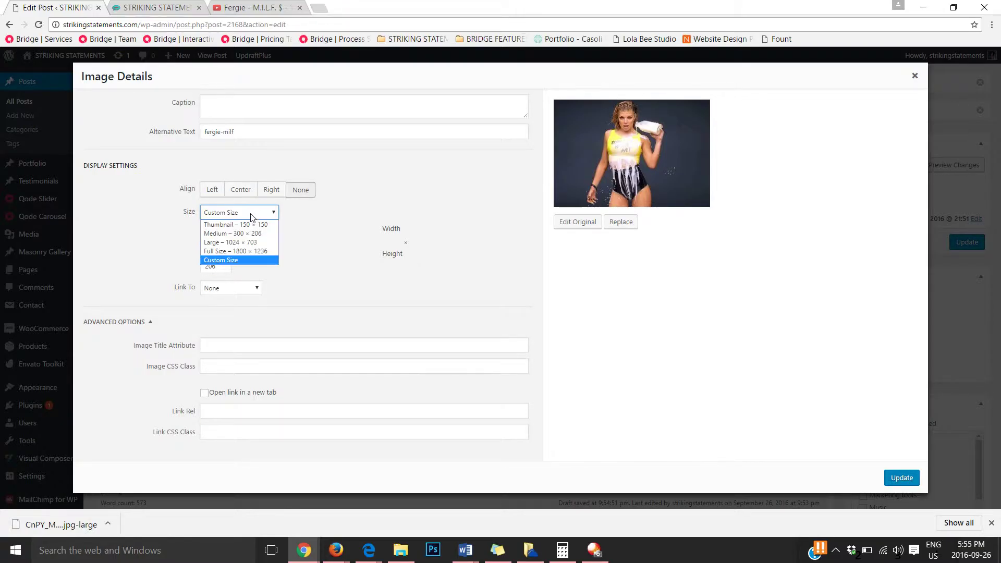
{"action": "left_click", "coordinate": [236, 243]}
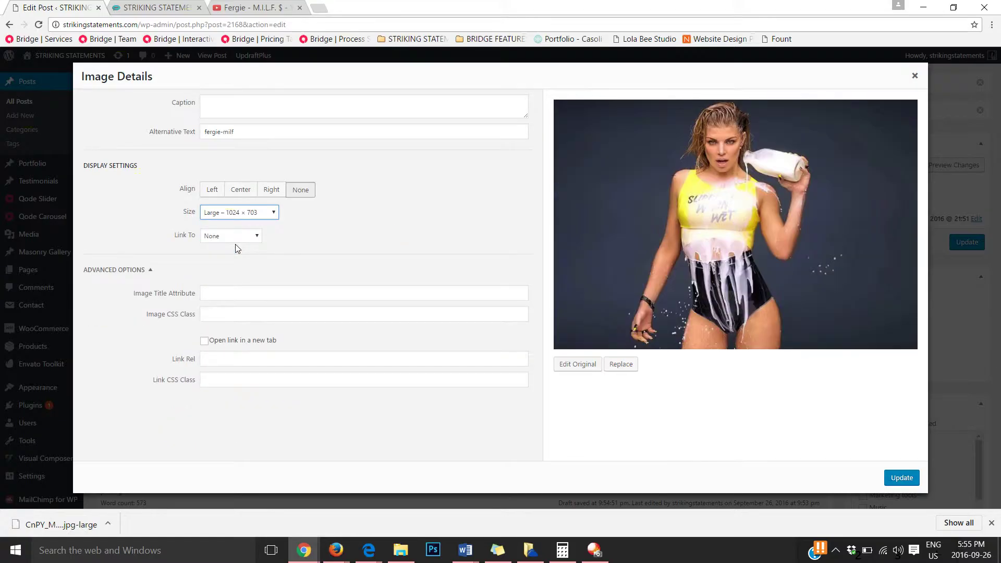
{"action": "left_click", "coordinate": [896, 479]}
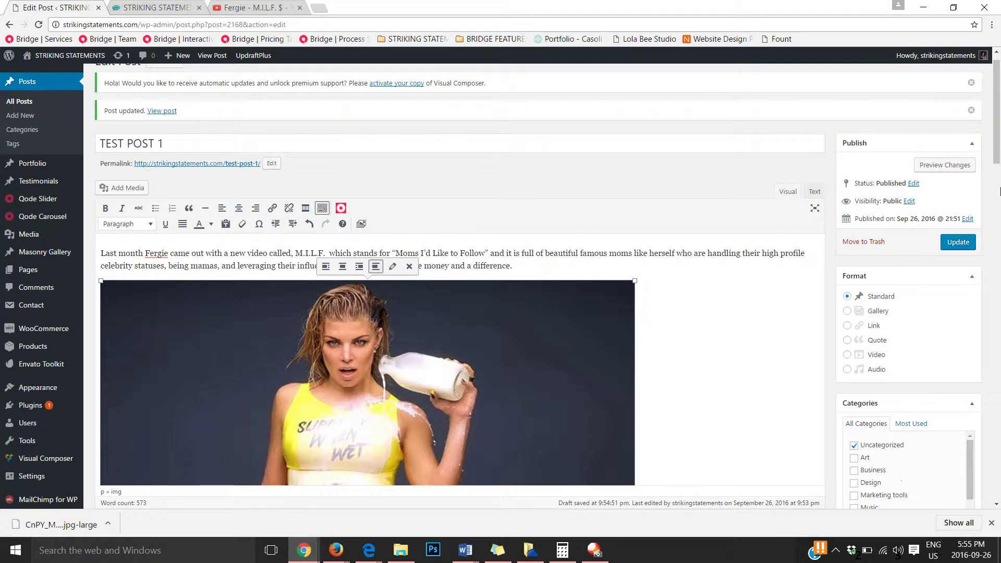
{"action": "left_click", "coordinate": [958, 245]}
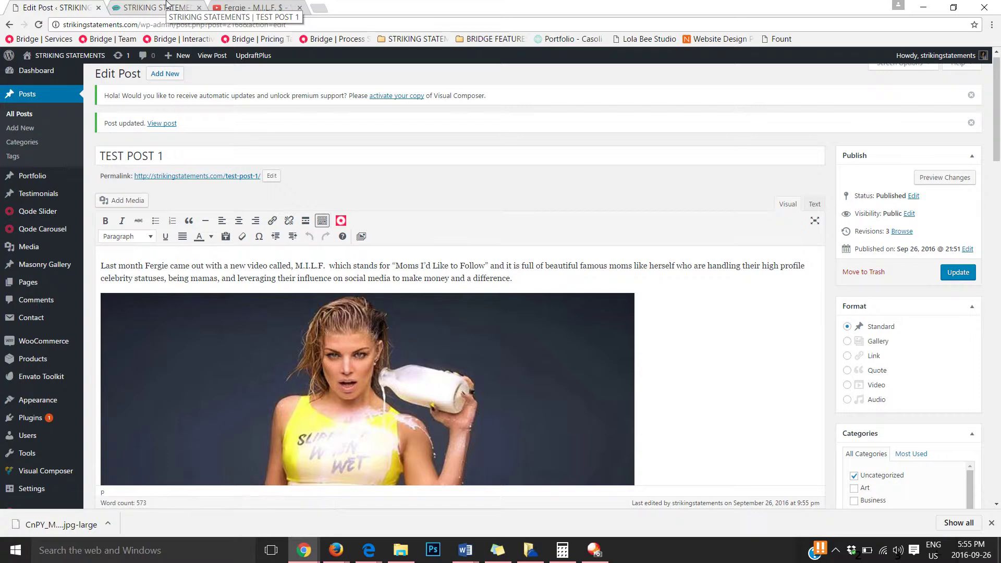
- Reload the published TEST POST 1 page and examine the header, post text and inserted large image
{"action": "left_click", "coordinate": [167, 5]}
{"action": "scroll", "coordinate": [305, 128], "scroll_direction": "up", "scroll_amount": 15}
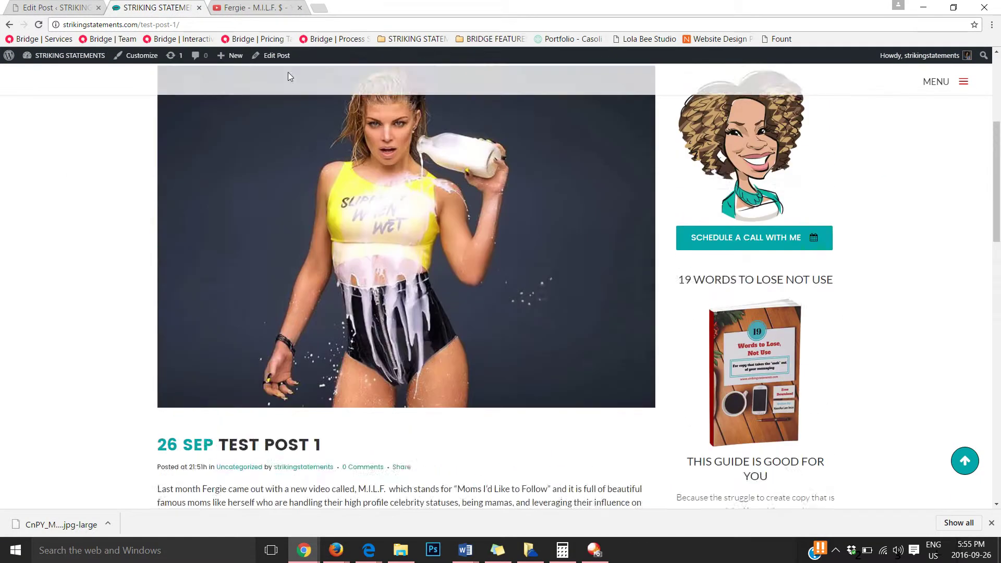
{"action": "scroll", "coordinate": [288, 77], "scroll_direction": "up", "scroll_amount": 5}
{"action": "left_click", "coordinate": [206, 24]}
{"action": "key", "text": "Return"}
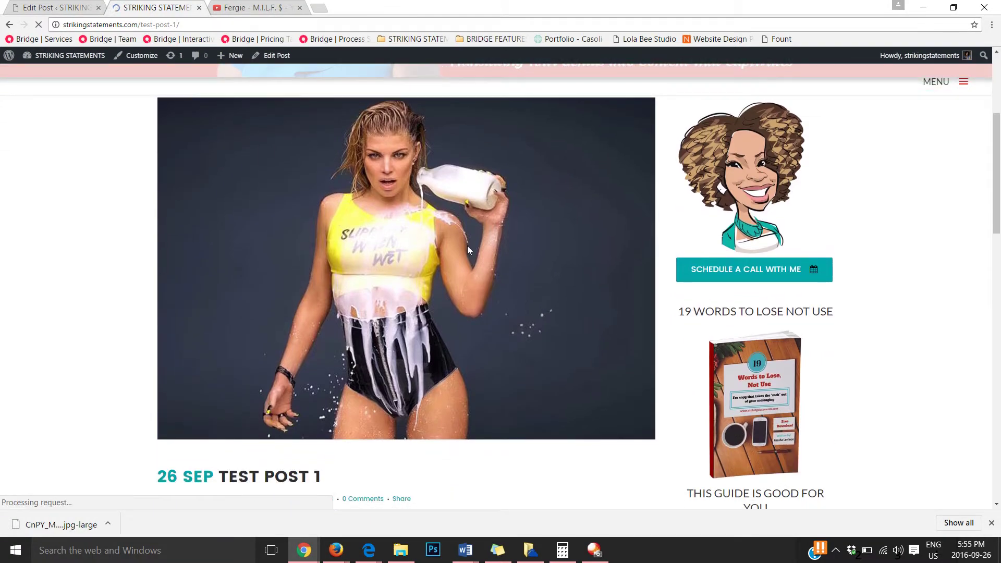
{"action": "scroll", "coordinate": [330, 313], "scroll_direction": "down", "scroll_amount": 5}
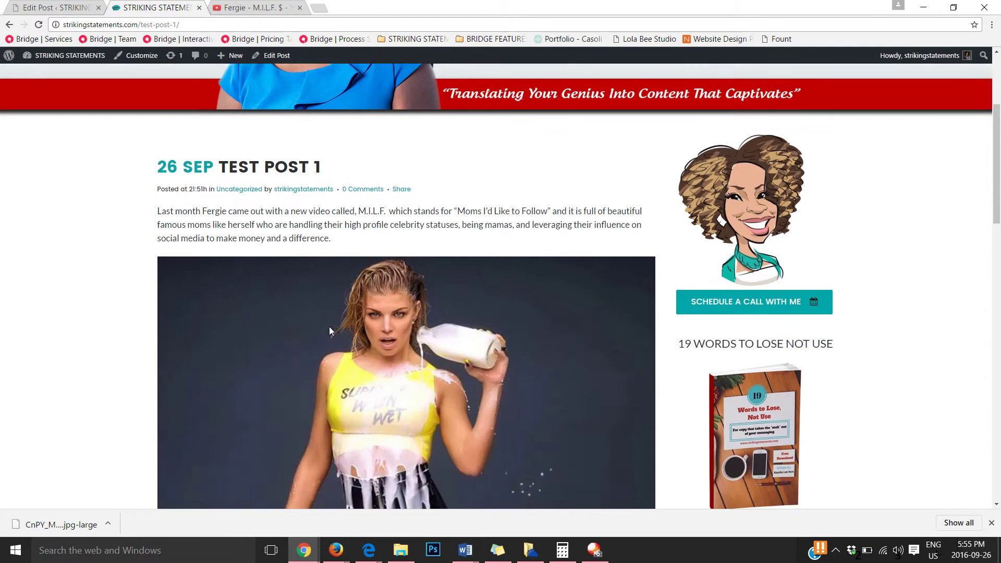
{"action": "scroll", "coordinate": [313, 239], "scroll_direction": "up", "scroll_amount": 1}
{"action": "scroll", "coordinate": [295, 224], "scroll_direction": "up", "scroll_amount": 3}
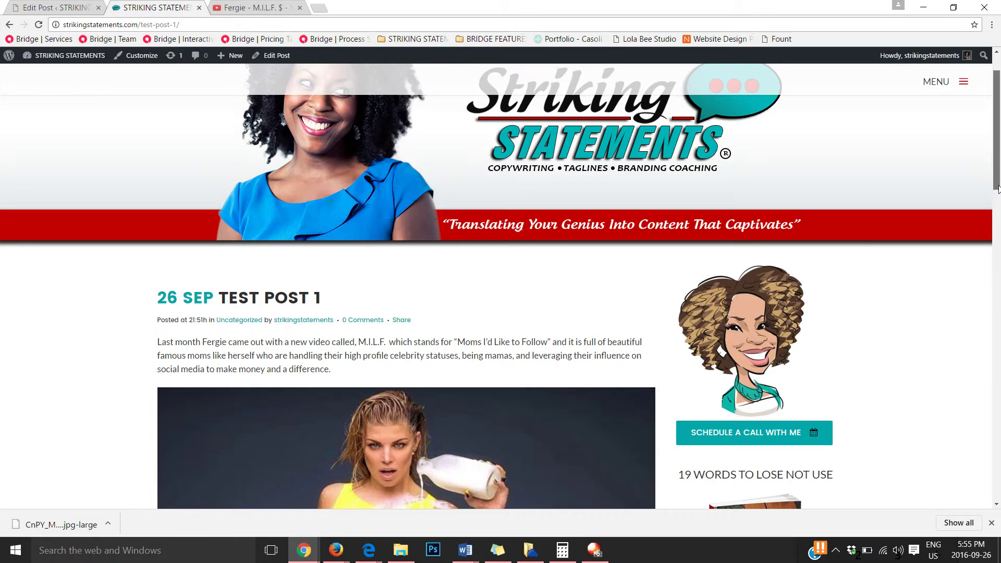
{"action": "scroll", "coordinate": [957, 227], "scroll_direction": "down", "scroll_amount": 3}
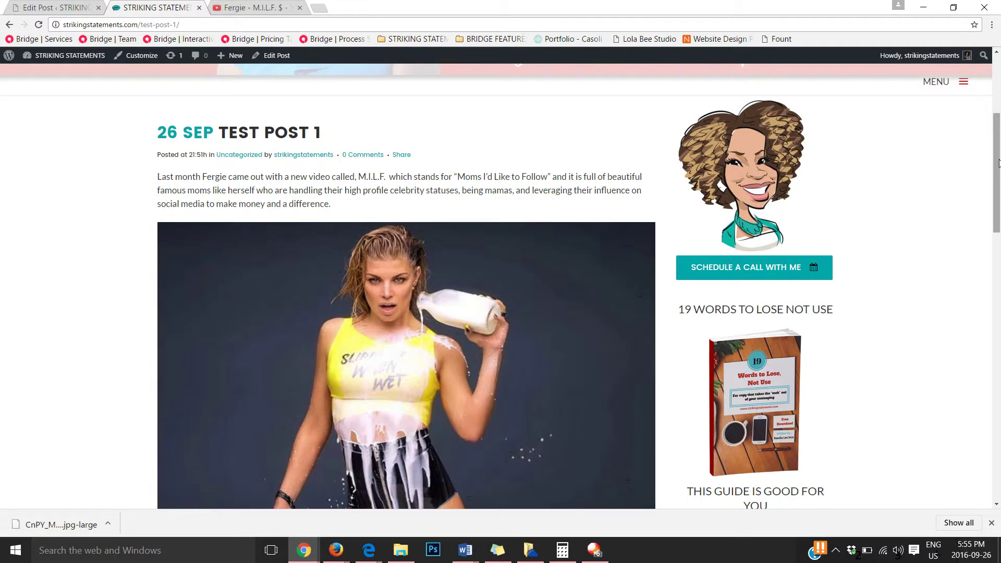
{"action": "left_click_drag", "start_coordinate": [997, 125], "coordinate": [979, 113]}
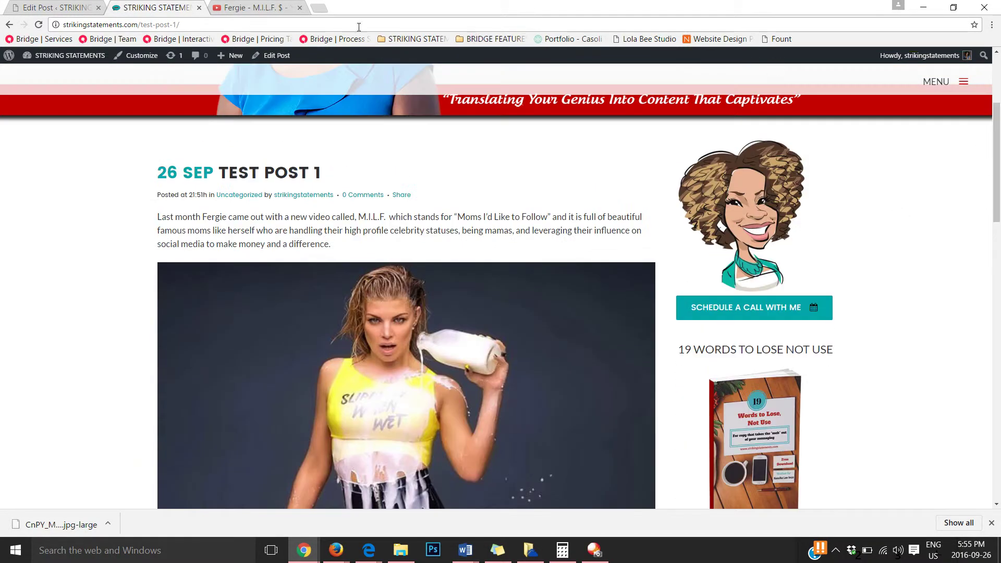
- Return to editing TEST POST 1 and change the post format to Video
{"action": "left_click", "coordinate": [72, 8]}
{"action": "scroll", "coordinate": [247, 441], "scroll_direction": "down", "scroll_amount": 8}
{"action": "scroll", "coordinate": [240, 417], "scroll_direction": "down", "scroll_amount": 10}
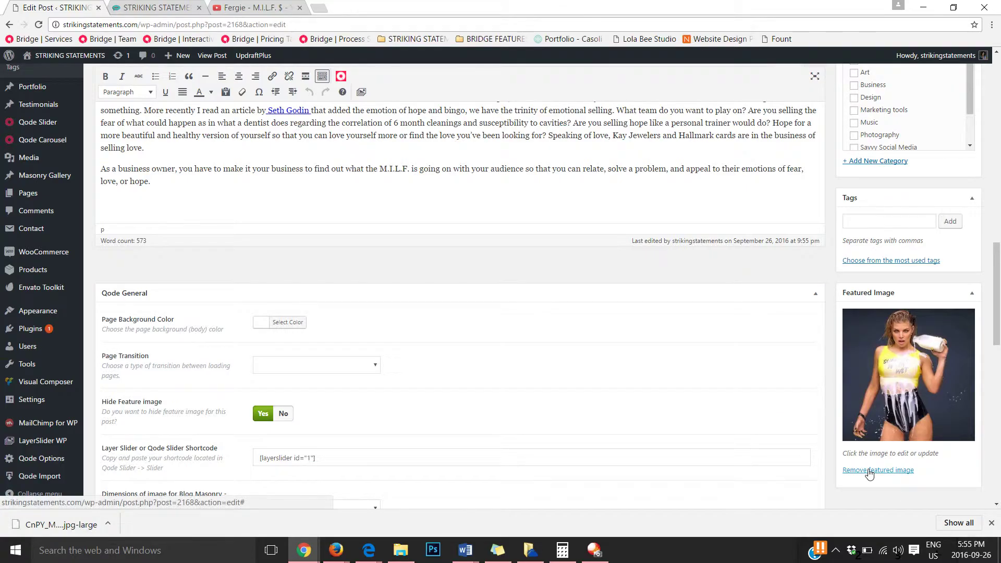
{"action": "scroll", "coordinate": [868, 472], "scroll_direction": "up", "scroll_amount": 5}
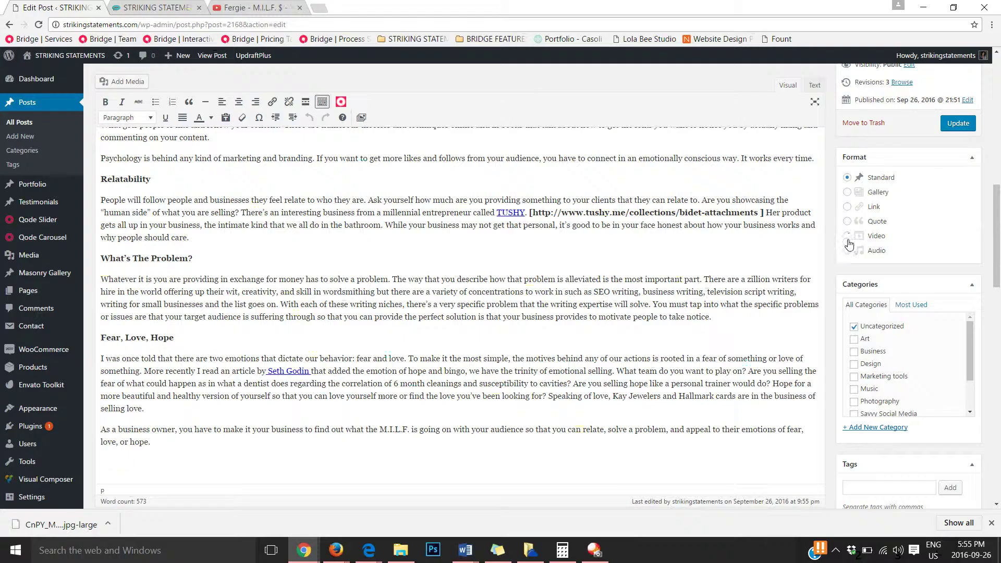
{"action": "left_click", "coordinate": [848, 239]}
{"action": "scroll", "coordinate": [836, 263], "scroll_direction": "down", "scroll_amount": 4}
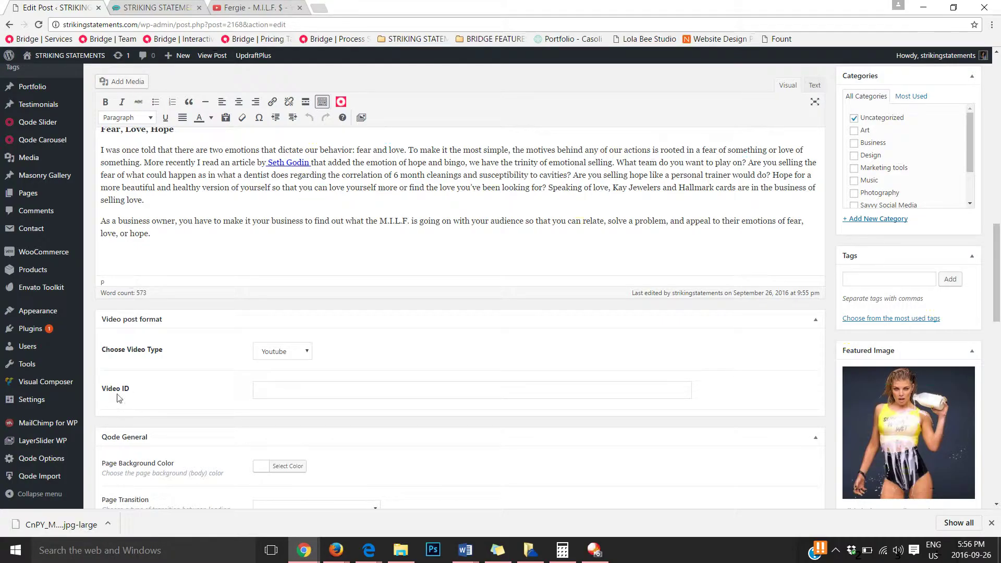
- Copy the web address of the Fergie - M.I.L.F. $ YouTube video and paste it as the post's Video ID
{"action": "left_click", "coordinate": [290, 6]}
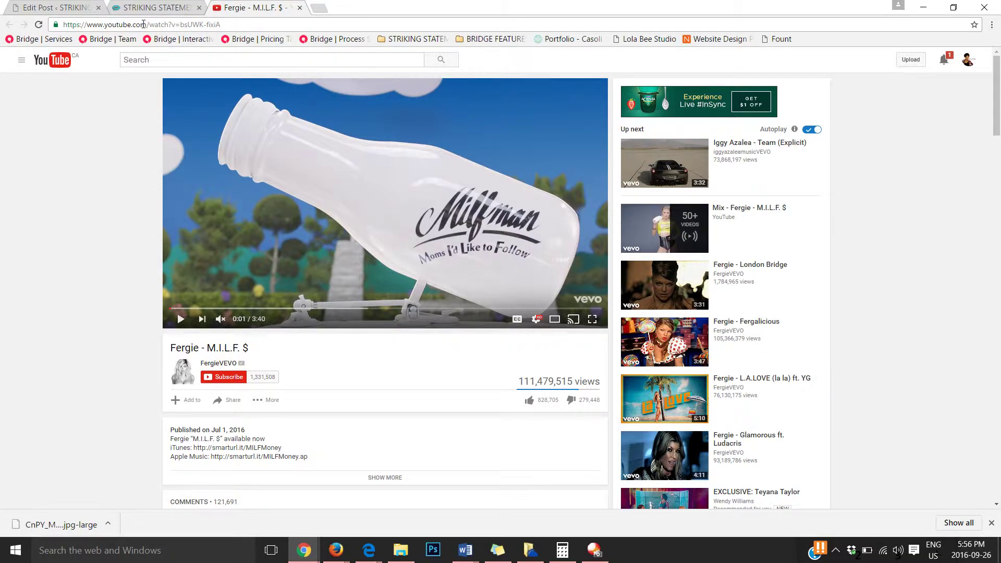
{"action": "left_click", "coordinate": [143, 24]}
{"action": "right_click", "coordinate": [144, 26]}
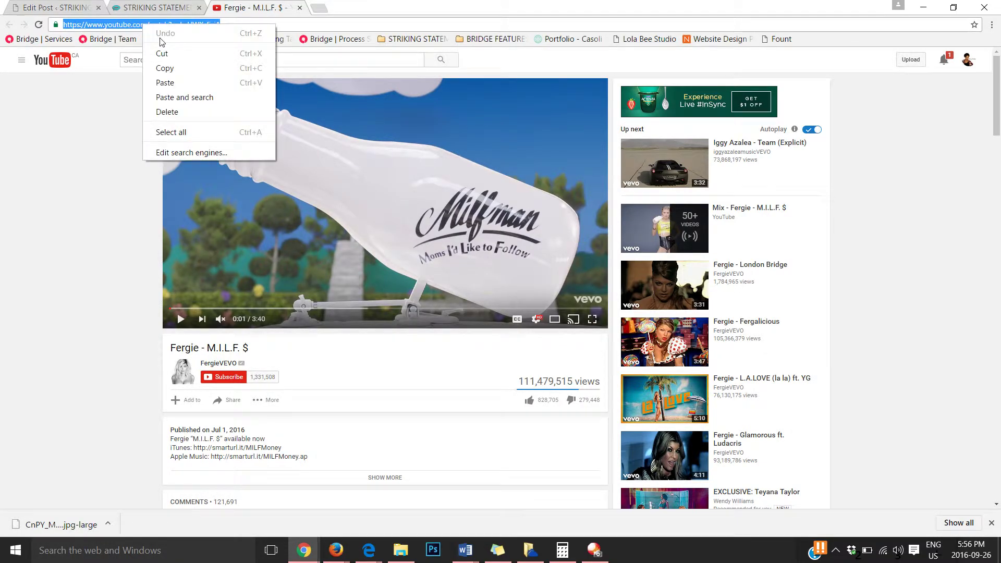
{"action": "left_click", "coordinate": [165, 69]}
{"action": "left_click", "coordinate": [146, 7]}
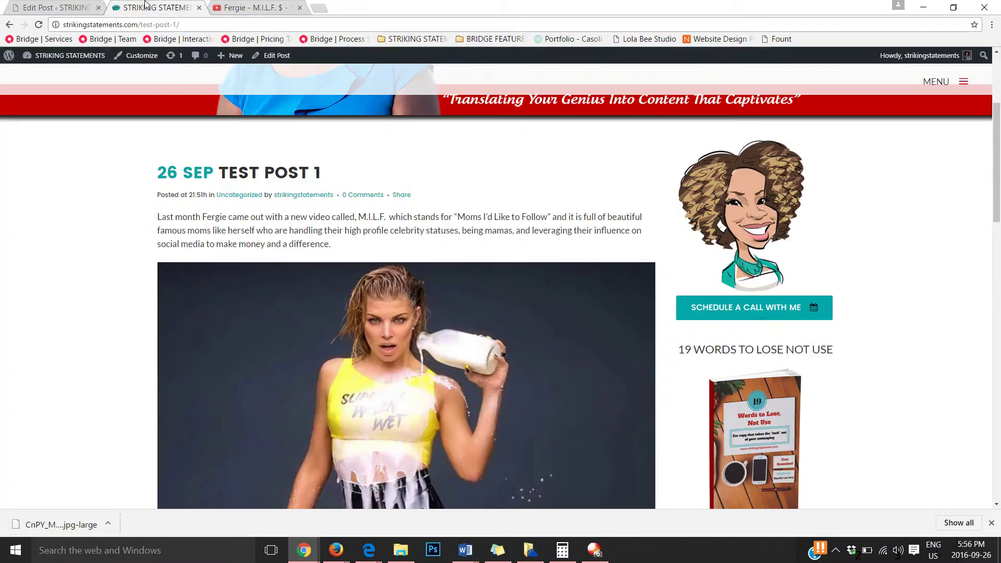
{"action": "left_click", "coordinate": [55, 6]}
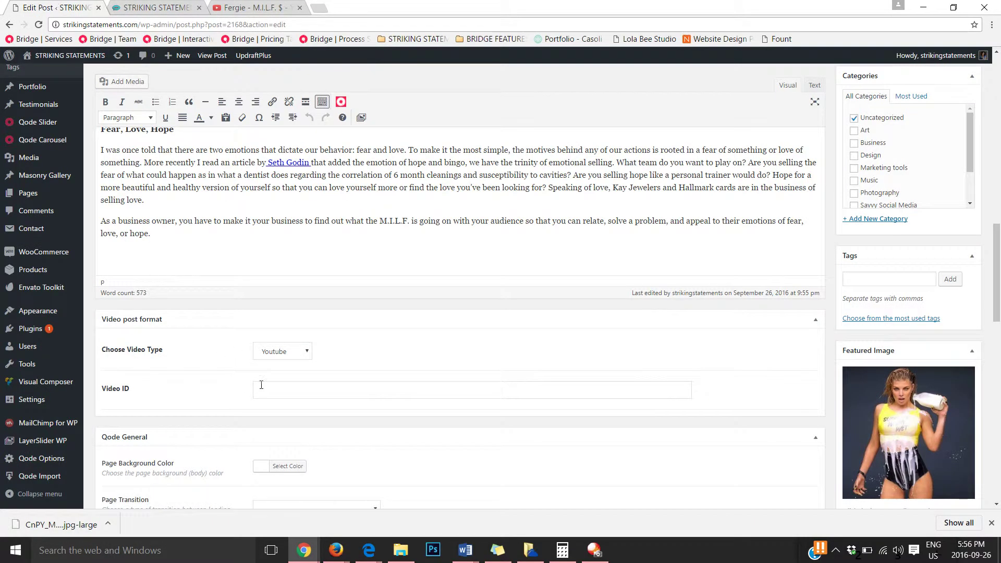
{"action": "right_click", "coordinate": [284, 387]}
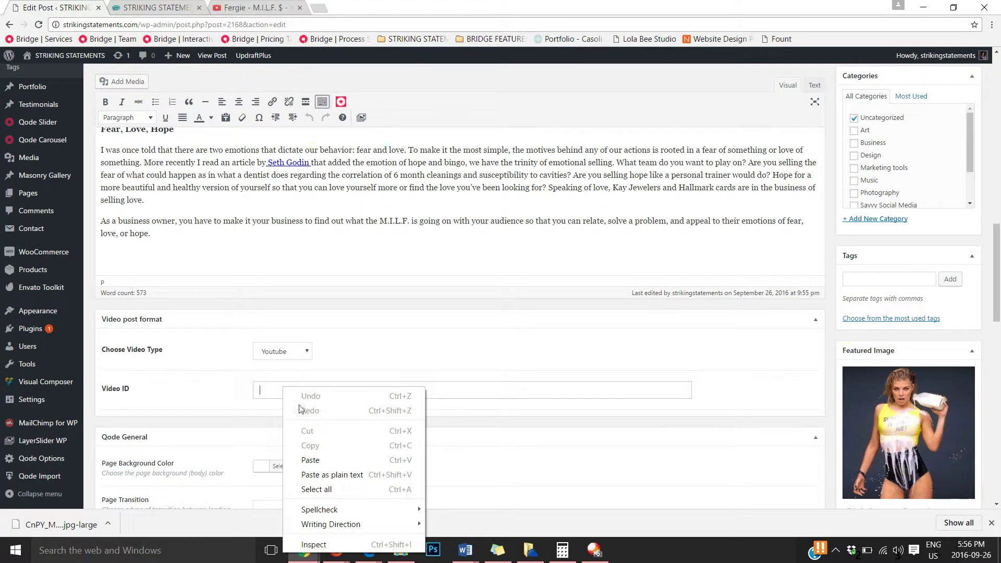
{"action": "left_click", "coordinate": [326, 463]}
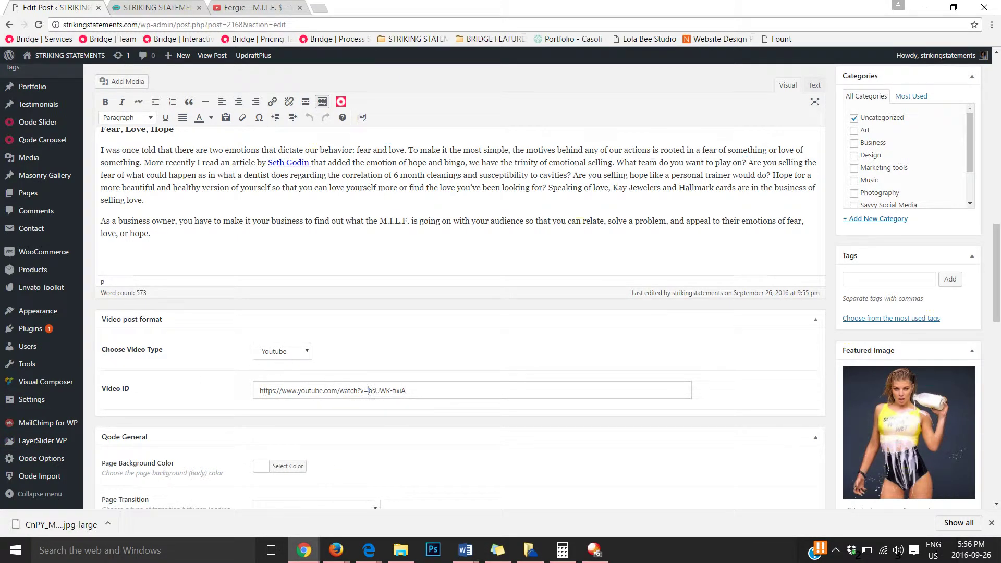
- Trim the pasted address so the Video ID is only bsUWK-fixiA, and update the post
{"action": "left_click_drag", "start_coordinate": [369, 391], "coordinate": [422, 389]}
{"action": "left_click", "coordinate": [370, 392]}
{"action": "key", "text": "BackSpace"}
{"action": "key", "text": "BackSpace"}
{"action": "key", "text": "BackSpace"}
{"action": "key", "text": "BackSpace"}
{"action": "key", "text": "BackSpace"}
{"action": "key", "text": "BackSpace"}
{"action": "key", "text": "BackSpace"}
{"action": "key", "text": "BackSpace"}
{"action": "key", "text": "BackSpace"}
{"action": "key", "text": "BackSpace"}
{"action": "key", "text": "BackSpace"}
{"action": "key", "text": "BackSpace"}
{"action": "key", "text": "BackSpace"}
{"action": "key", "text": "BackSpace"}
{"action": "key", "text": "BackSpace"}
{"action": "key", "text": "BackSpace"}
{"action": "key", "text": "BackSpace"}
{"action": "key", "text": "BackSpace"}
{"action": "key", "text": "BackSpace"}
{"action": "key", "text": "BackSpace"}
{"action": "key", "text": "BackSpace"}
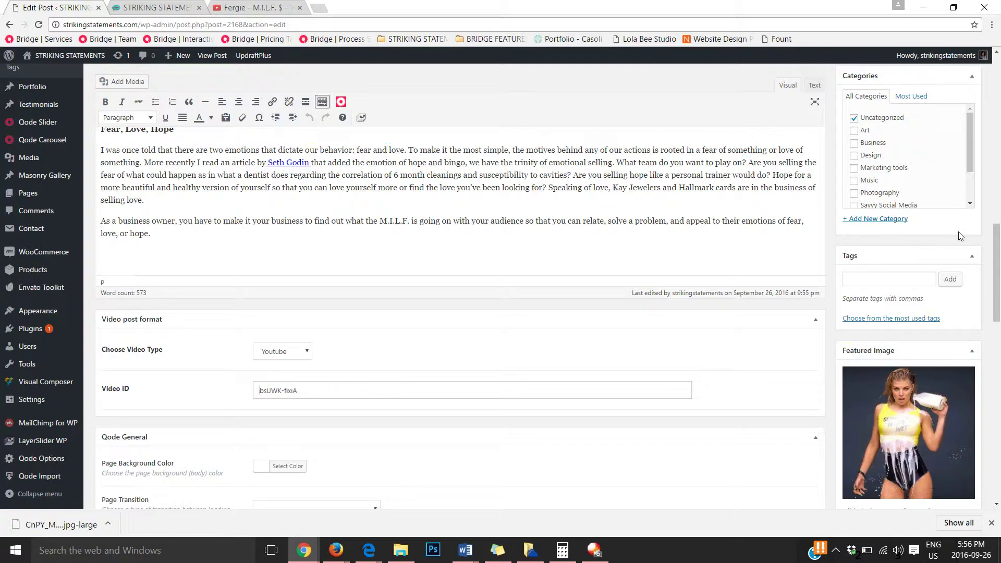
{"action": "scroll", "coordinate": [745, 256], "scroll_direction": "up", "scroll_amount": 5}
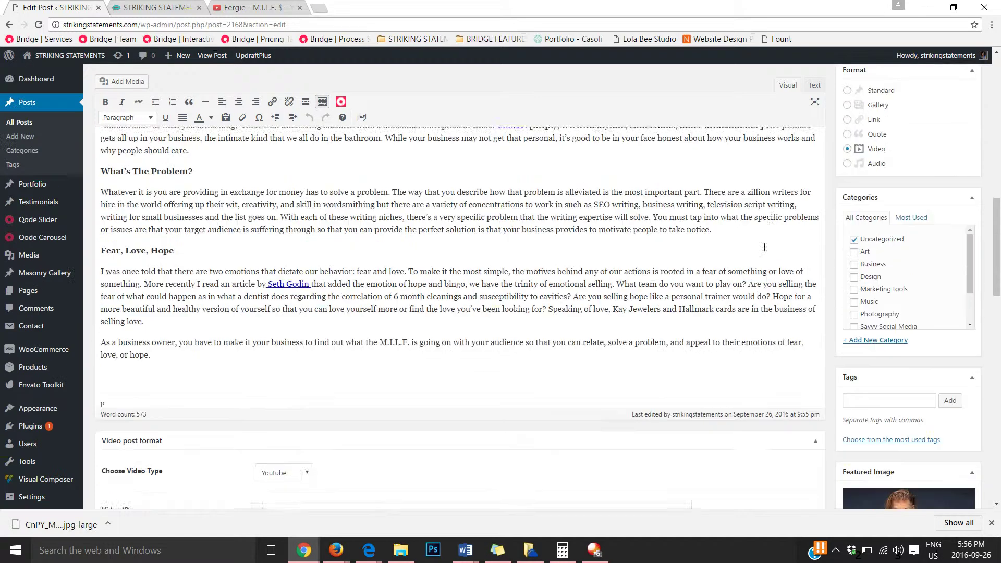
{"action": "left_click", "coordinate": [958, 179]}
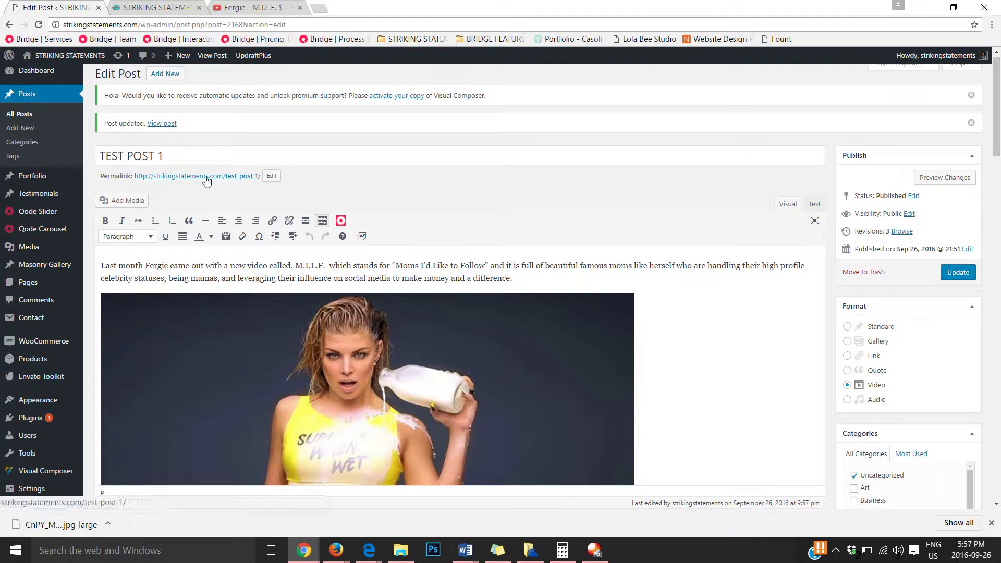
- Open the post's permalink in a new tab in place of the old one, examine the layout, and play the embedded video
{"action": "right_click", "coordinate": [206, 178]}
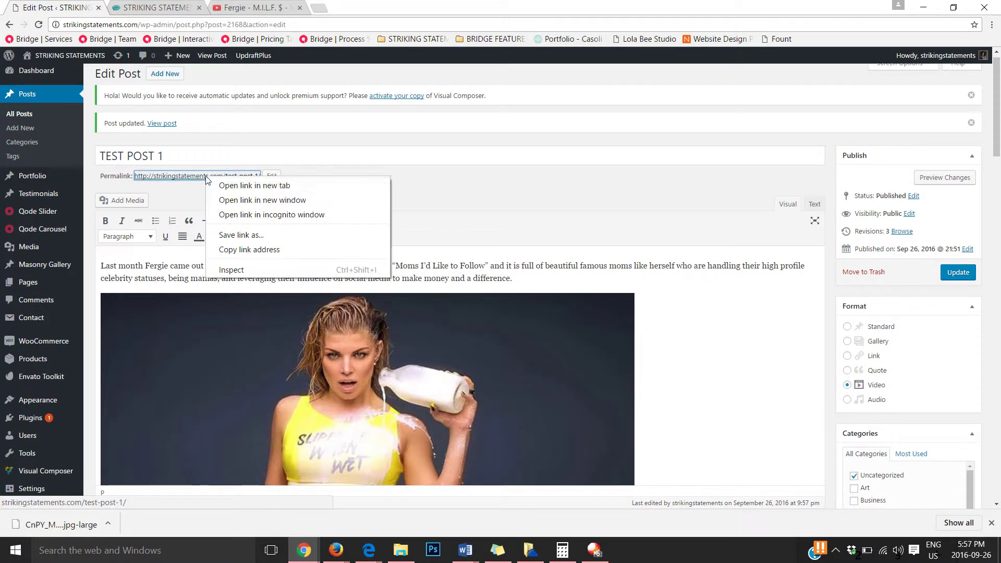
{"action": "left_click", "coordinate": [225, 187]}
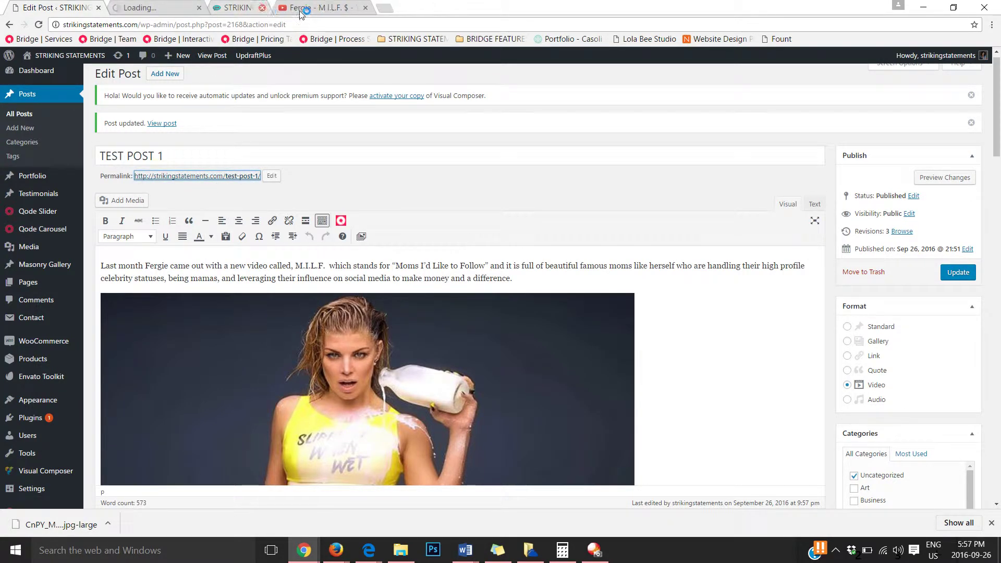
{"action": "left_click", "coordinate": [177, 7]}
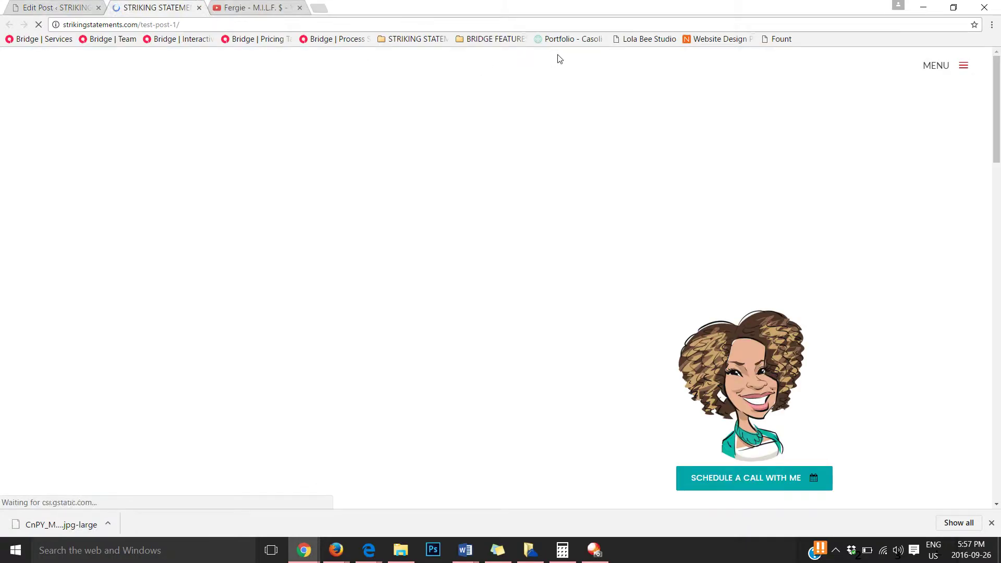
{"action": "scroll", "coordinate": [479, 245], "scroll_direction": "down", "scroll_amount": 5}
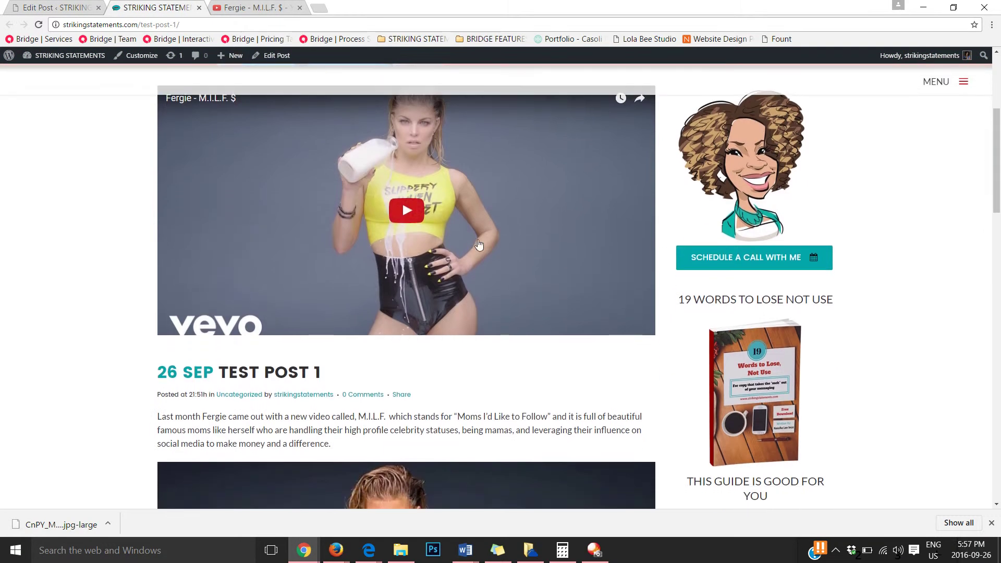
{"action": "scroll", "coordinate": [447, 228], "scroll_direction": "down", "scroll_amount": 2}
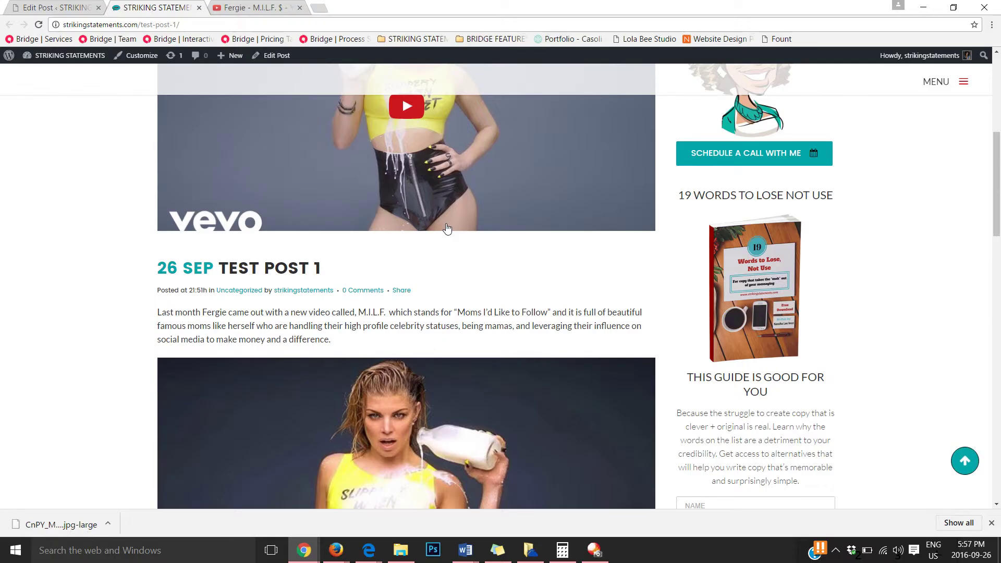
{"action": "scroll", "coordinate": [447, 228], "scroll_direction": "down", "scroll_amount": 6}
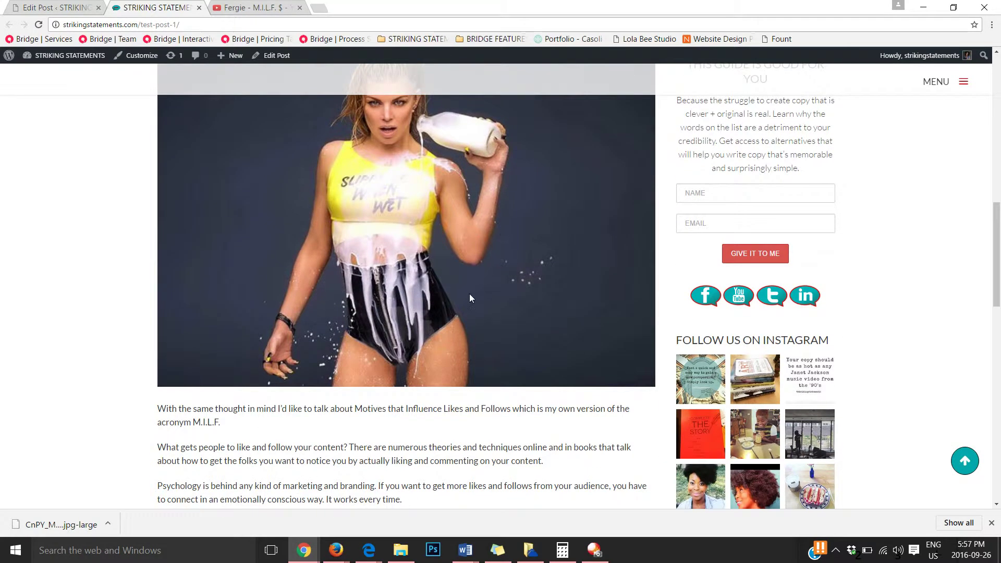
{"action": "scroll", "coordinate": [469, 298], "scroll_direction": "up", "scroll_amount": 11}
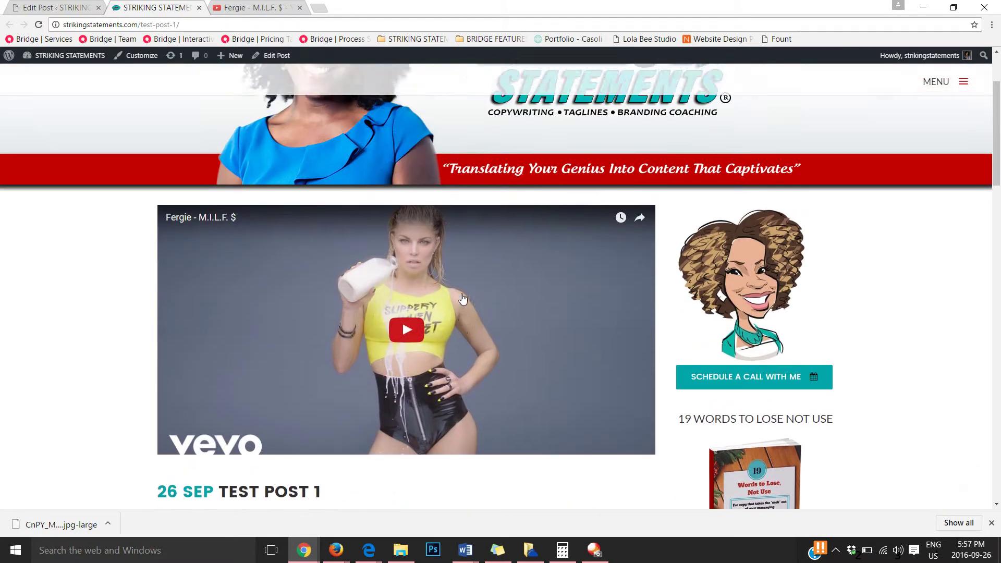
{"action": "scroll", "coordinate": [462, 298], "scroll_direction": "up", "scroll_amount": 1}
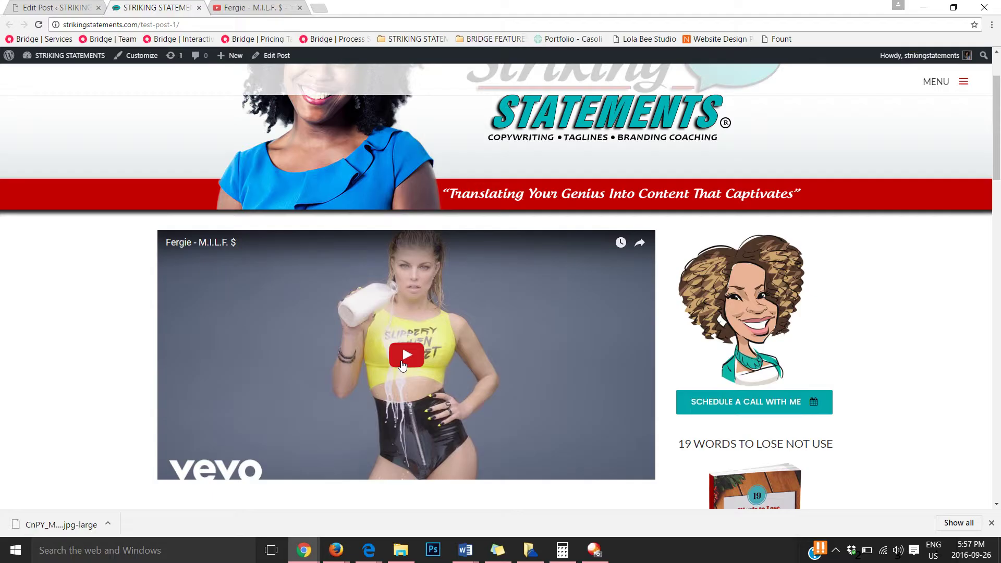
{"action": "left_click", "coordinate": [402, 364]}
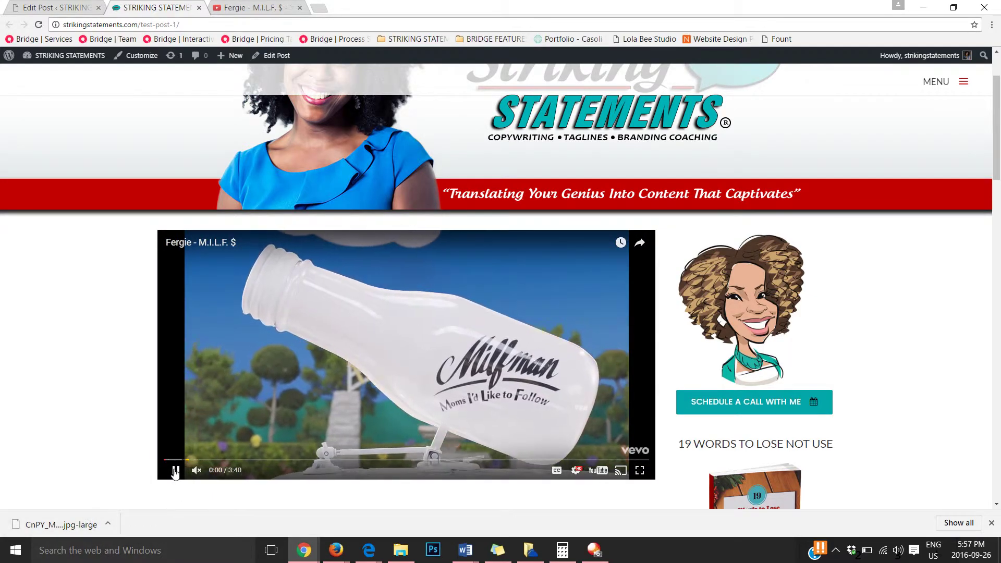
{"action": "scroll", "coordinate": [746, 329], "scroll_direction": "up", "scroll_amount": 2}
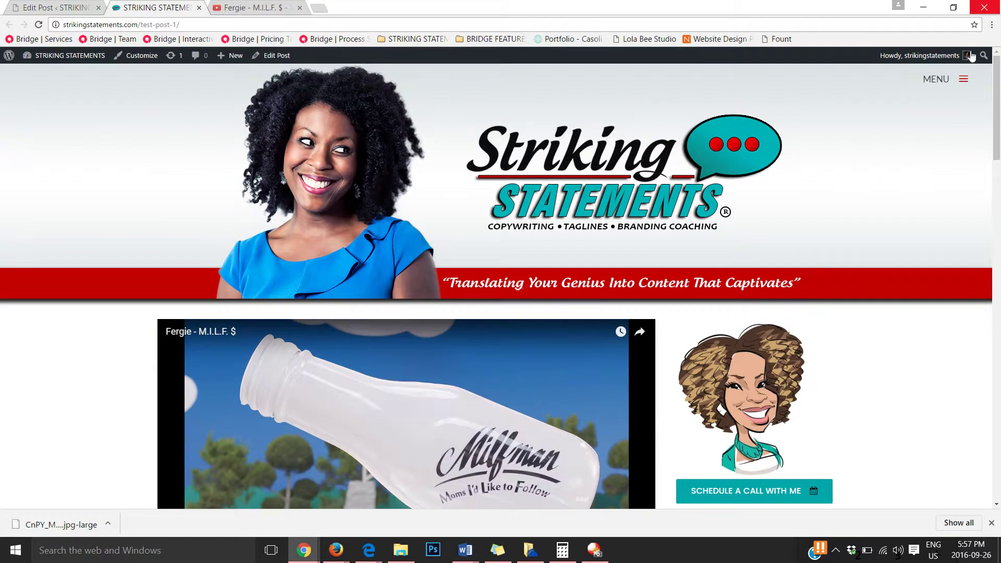
- Open the site's Blog page and check how the TEST POST 1 entry and its video appear
{"action": "left_click", "coordinate": [964, 80]}
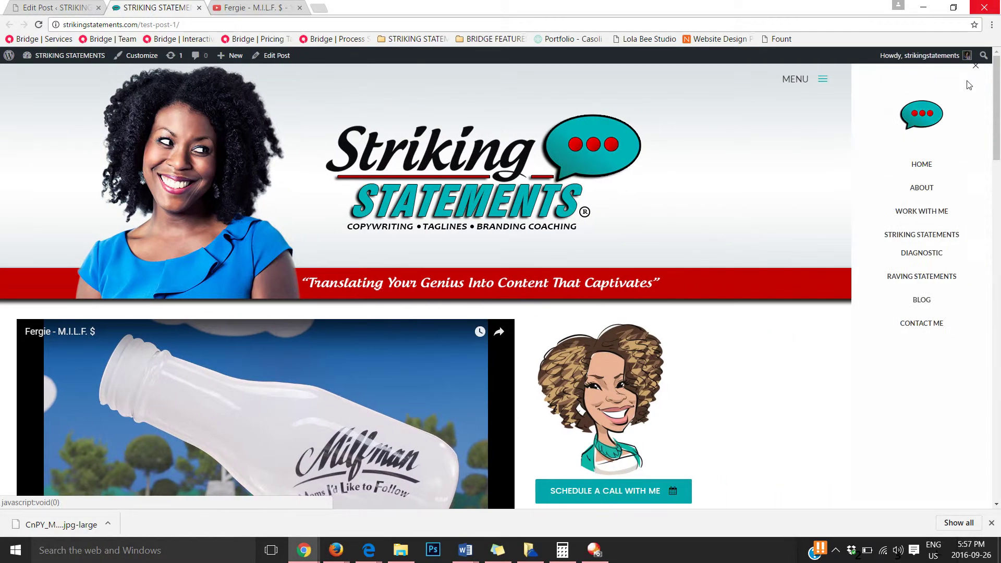
{"action": "left_click", "coordinate": [921, 302]}
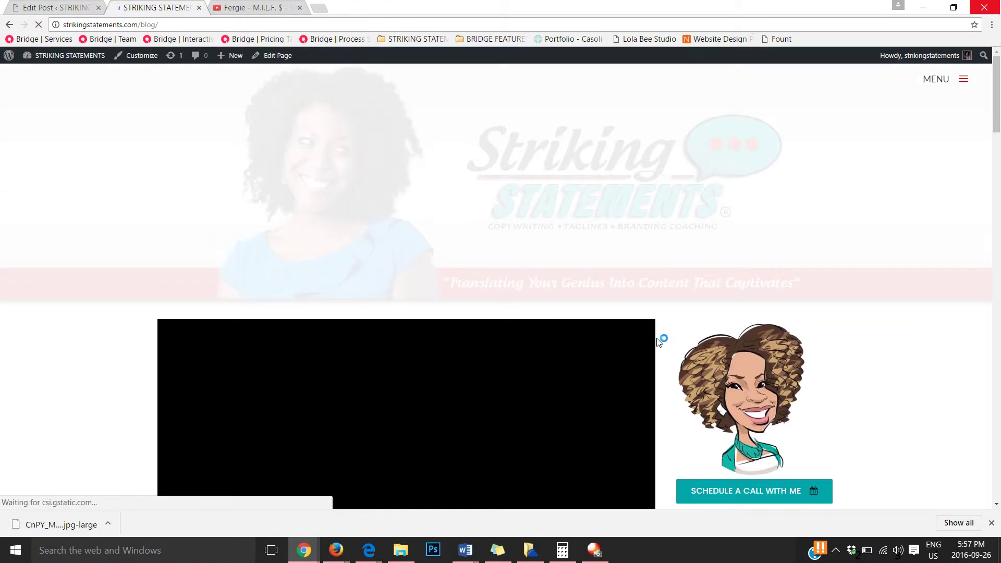
{"action": "scroll", "coordinate": [652, 337], "scroll_direction": "down", "scroll_amount": 4}
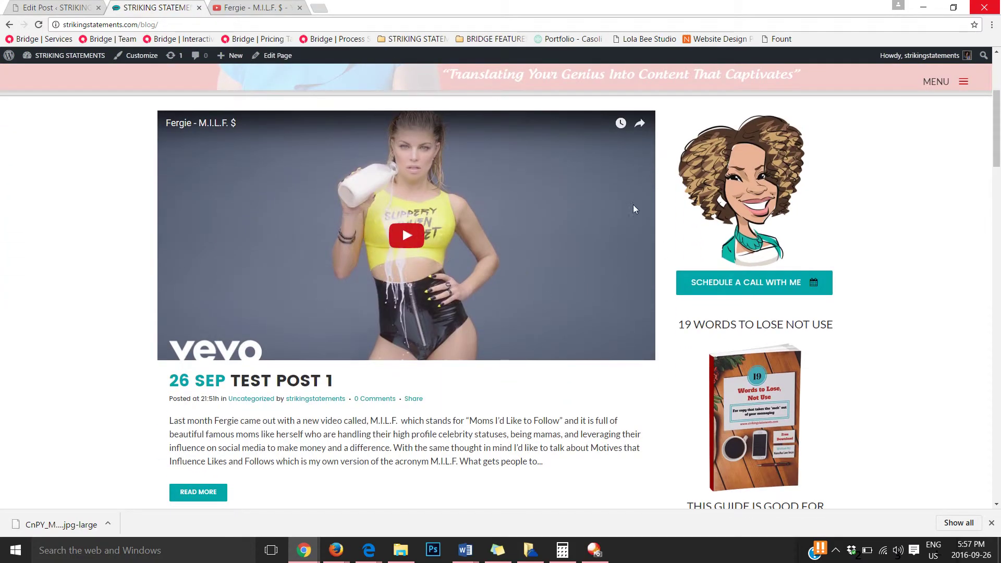
{"action": "mouse_move", "coordinate": [1000, 120]}
{"action": "left_mouse_down"}
{"action": "mouse_move", "coordinate": [999, 148]}
{"action": "mouse_move", "coordinate": [999, 92]}
{"action": "mouse_move", "coordinate": [999, 105]}
{"action": "left_mouse_up"}
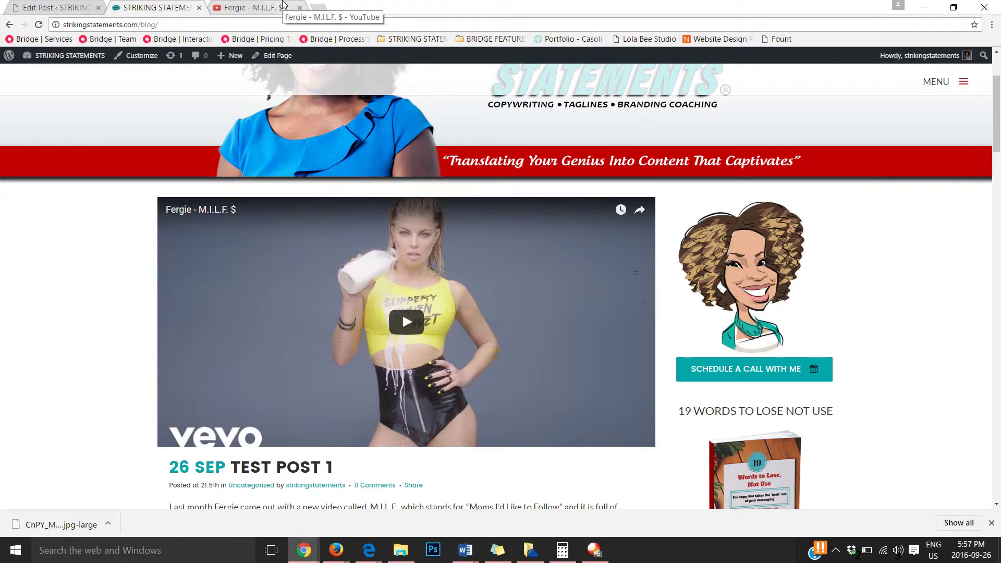
- Highlight the video ID in the YouTube video's address, and return to the Blog page to view the TEST POST 1 excerpt
{"action": "left_click", "coordinate": [284, 5]}
{"action": "left_click", "coordinate": [192, 26]}
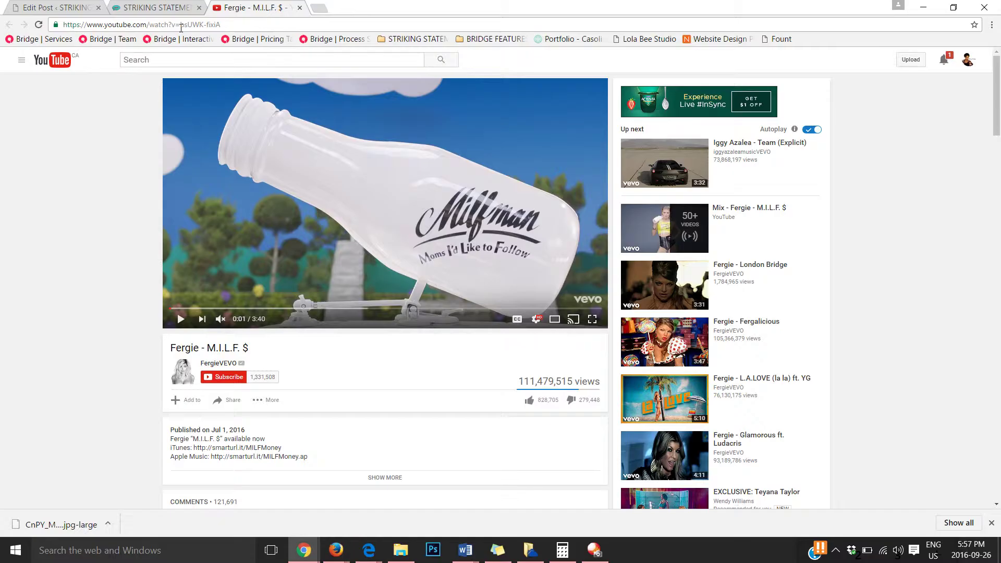
{"action": "left_click_drag", "start_coordinate": [181, 26], "coordinate": [224, 26]}
{"action": "left_click", "coordinate": [192, 6]}
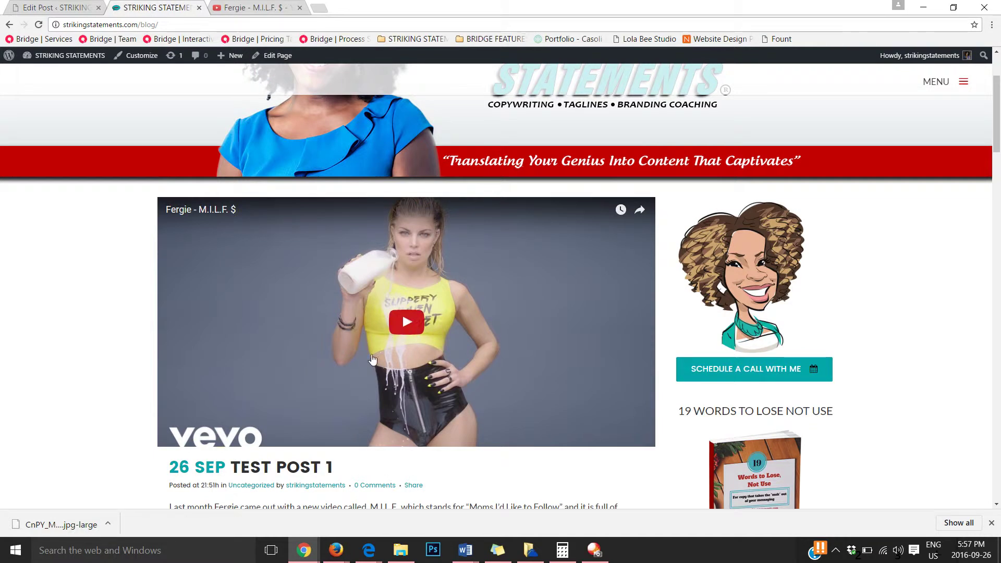
{"action": "scroll", "coordinate": [314, 365], "scroll_direction": "down", "scroll_amount": 2}
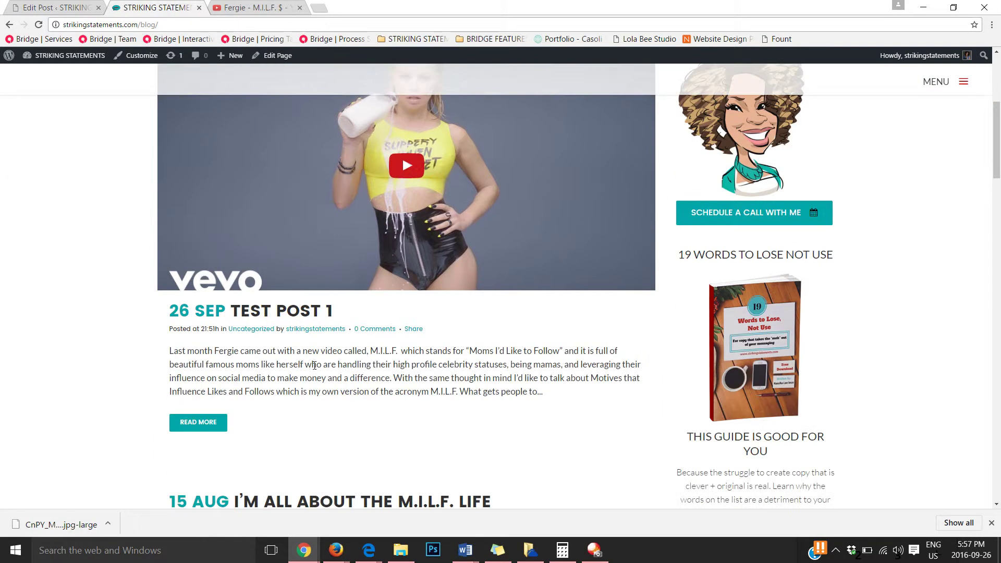
- Open TEST POST 1 from the Blog page and examine the full post from the header down
{"action": "left_click", "coordinate": [280, 313]}
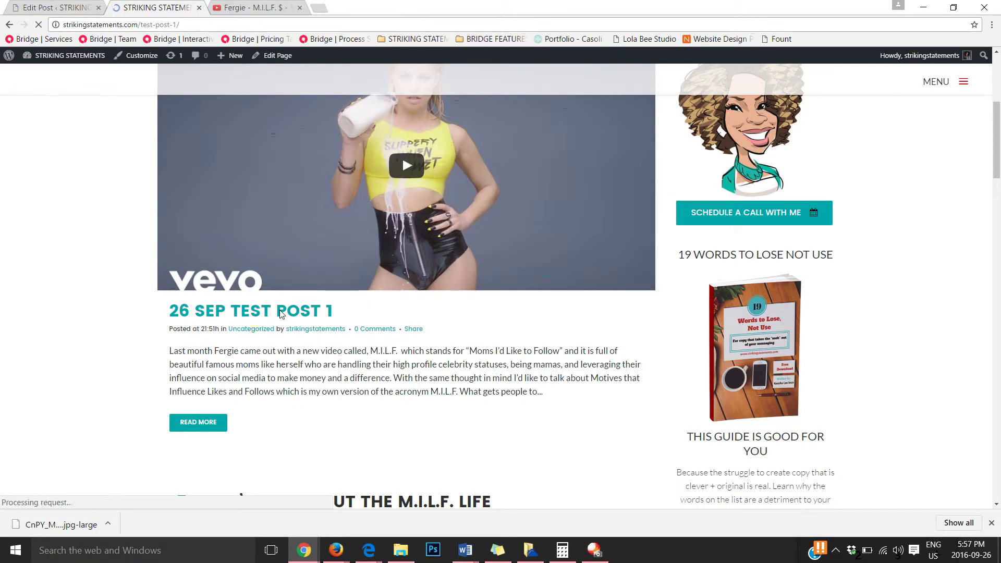
{"action": "scroll", "coordinate": [279, 309], "scroll_direction": "down", "scroll_amount": 2}
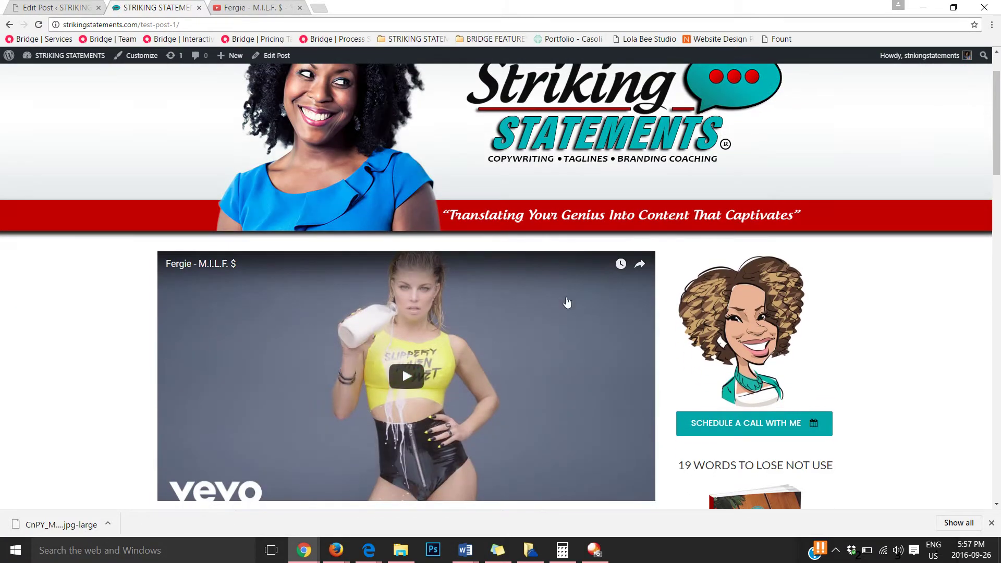
{"action": "scroll", "coordinate": [996, 177], "scroll_direction": "down", "scroll_amount": 2}
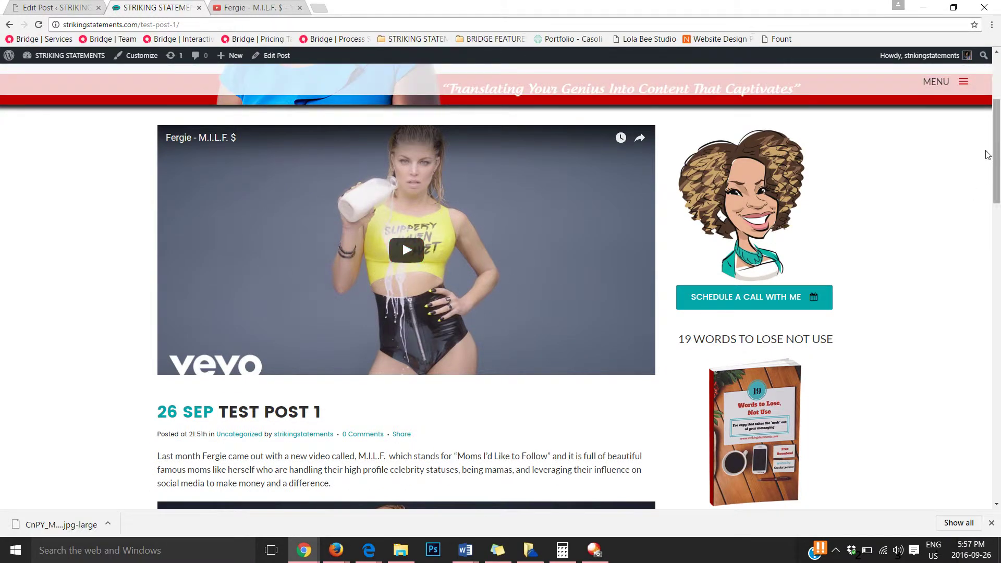
{"action": "left_click_drag", "start_coordinate": [999, 160], "coordinate": [990, 418]}
- Review the video format and Qode General settings in the post editor, and compare them with the published post's header and video
{"action": "left_click", "coordinate": [50, 6]}
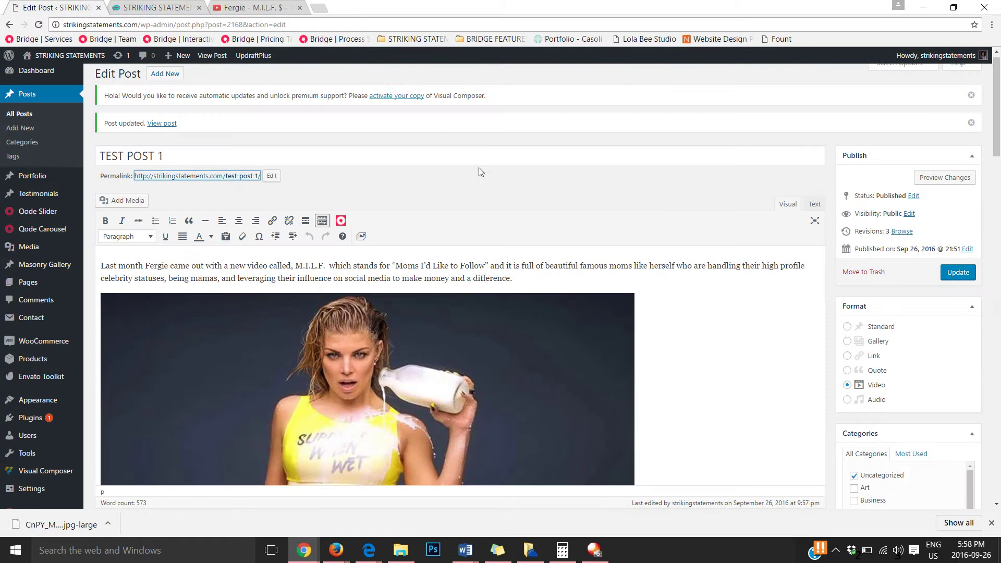
{"action": "scroll", "coordinate": [479, 167], "scroll_direction": "down", "scroll_amount": 2}
{"action": "left_click_drag", "start_coordinate": [999, 99], "coordinate": [999, 302]}
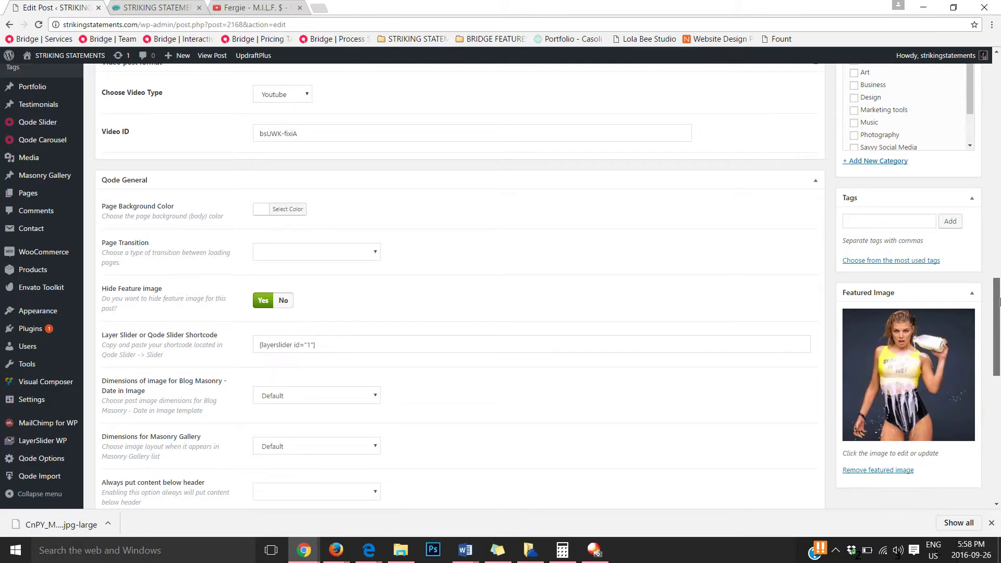
{"action": "left_click_drag", "start_coordinate": [1000, 301], "coordinate": [987, 172]}
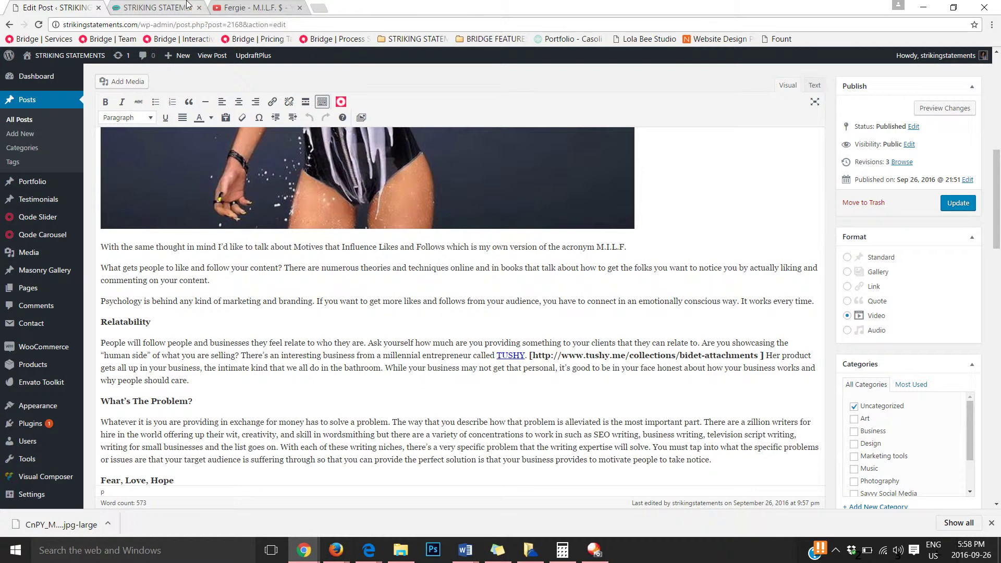
{"action": "left_click", "coordinate": [185, 8]}
{"action": "scroll", "coordinate": [352, 167], "scroll_direction": "up", "scroll_amount": 1}
{"action": "scroll", "coordinate": [352, 166], "scroll_direction": "up", "scroll_amount": 20}
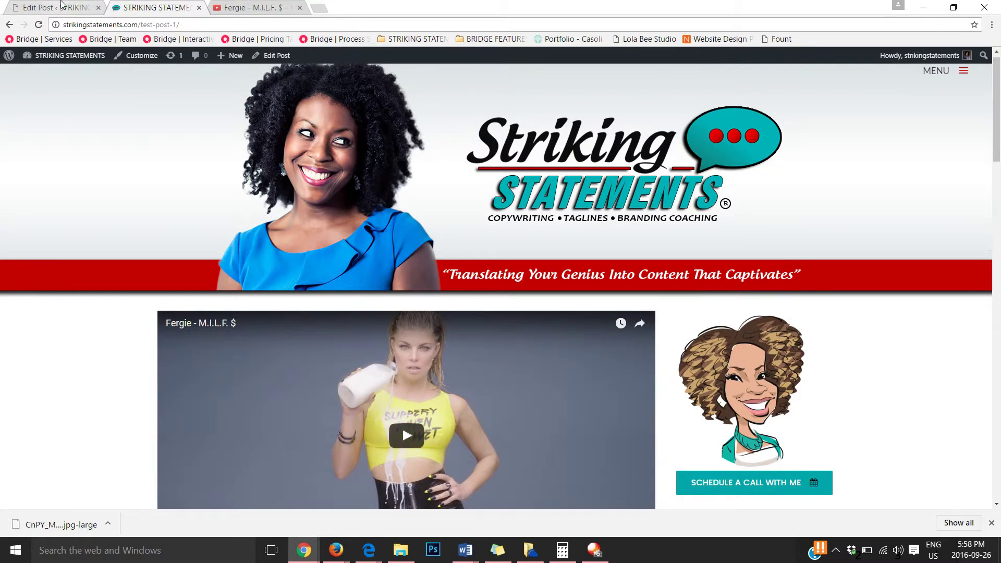
{"action": "left_click", "coordinate": [61, 5]}
{"action": "scroll", "coordinate": [323, 307], "scroll_direction": "down", "scroll_amount": 3}
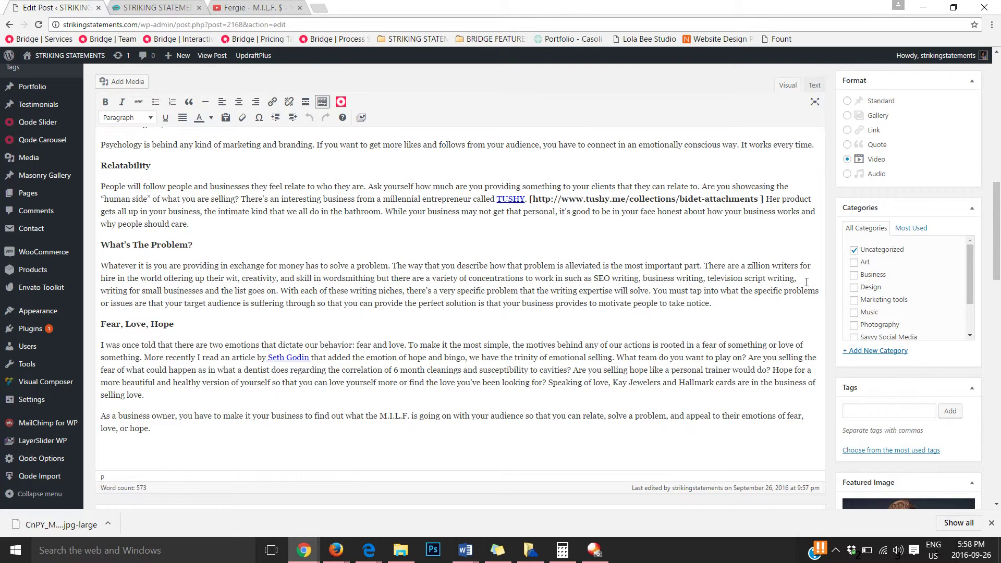
{"action": "scroll", "coordinate": [384, 245], "scroll_direction": "down", "scroll_amount": 4}
{"action": "scroll", "coordinate": [231, 230], "scroll_direction": "up", "scroll_amount": 1}
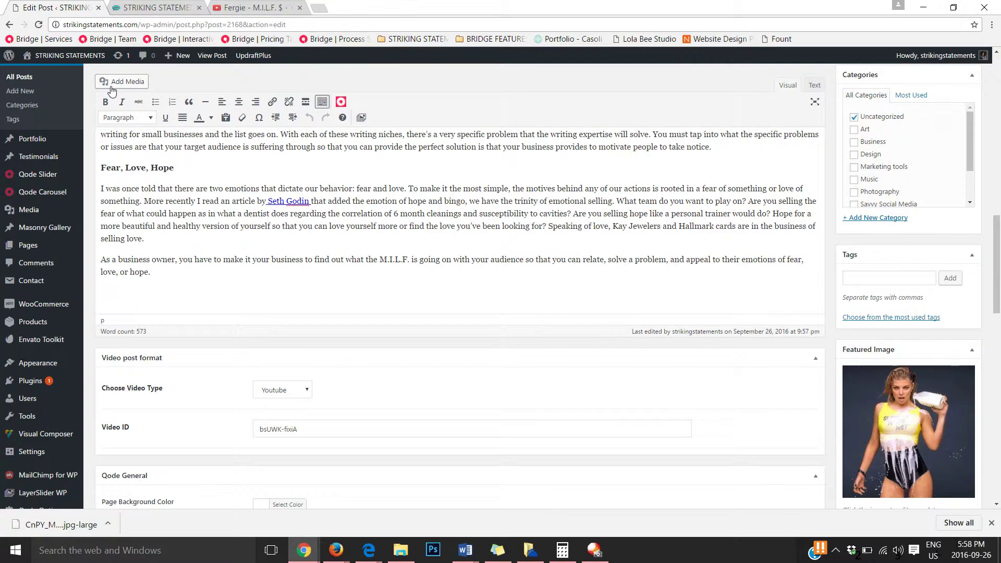
{"action": "left_click", "coordinate": [342, 103]}
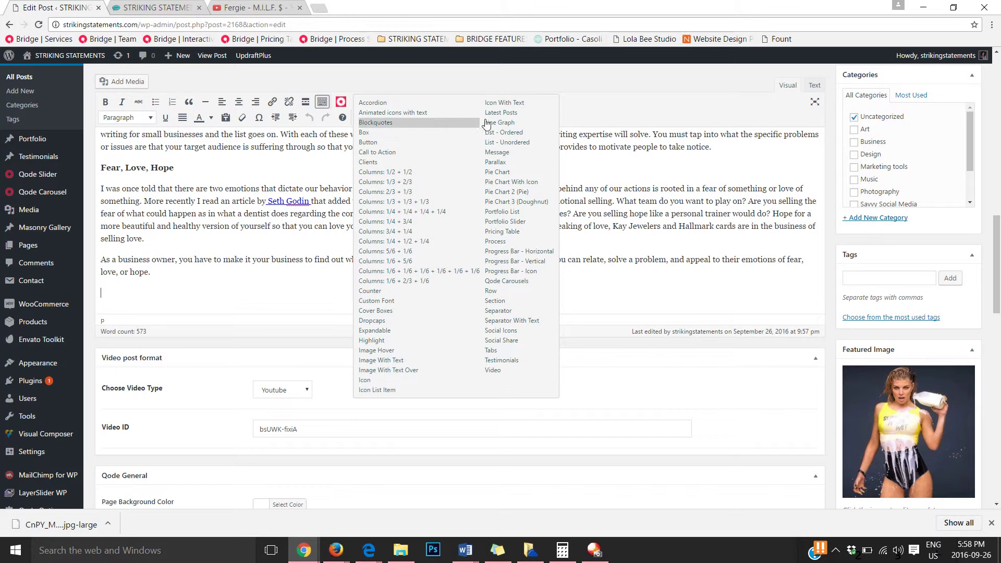
{"action": "left_click", "coordinate": [493, 371]}
{"action": "left_click", "coordinate": [408, 103]}
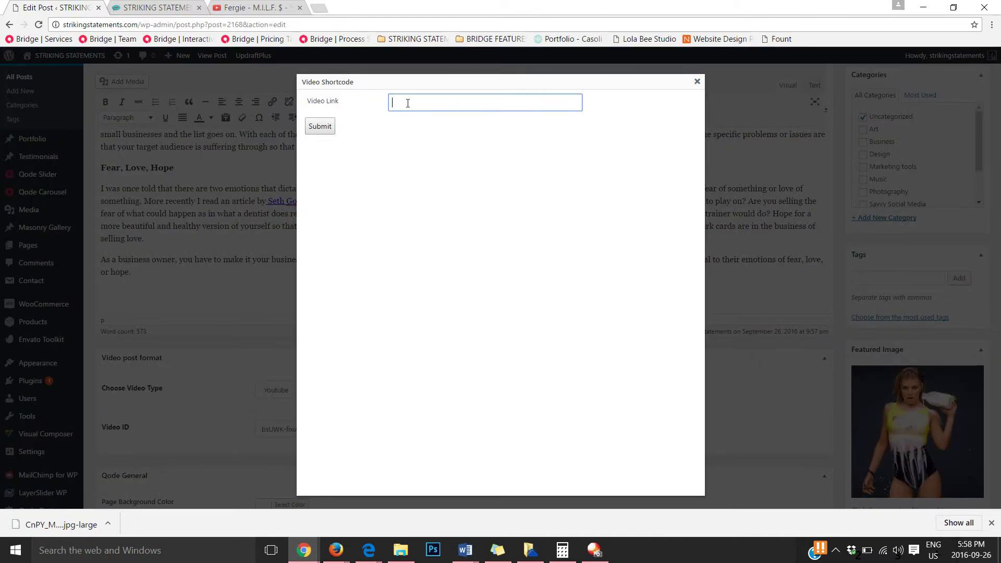
{"action": "type", "text": "http://www.youtube.com/watch?v=bsUWK-fixiA"}
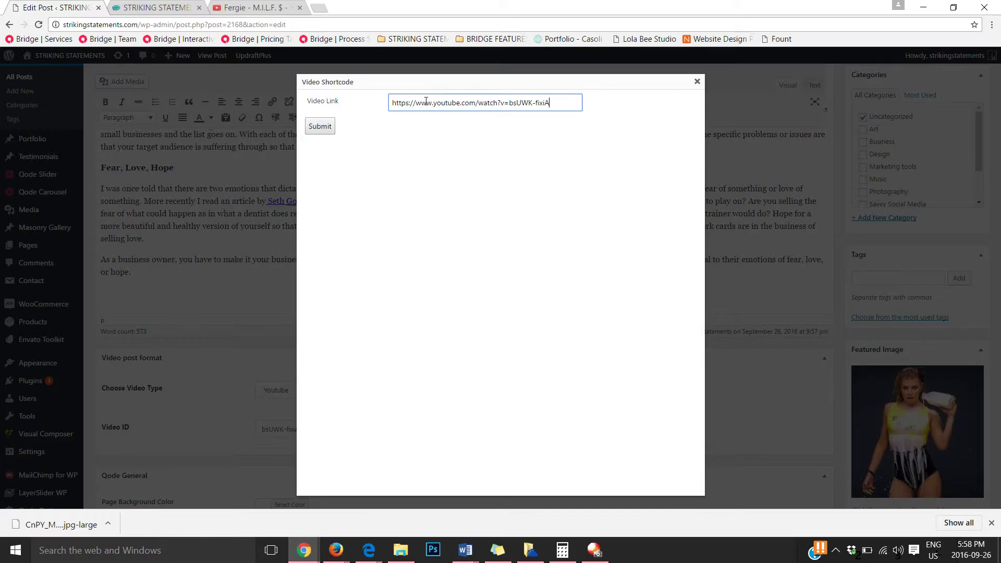
{"action": "left_click", "coordinate": [320, 126]}
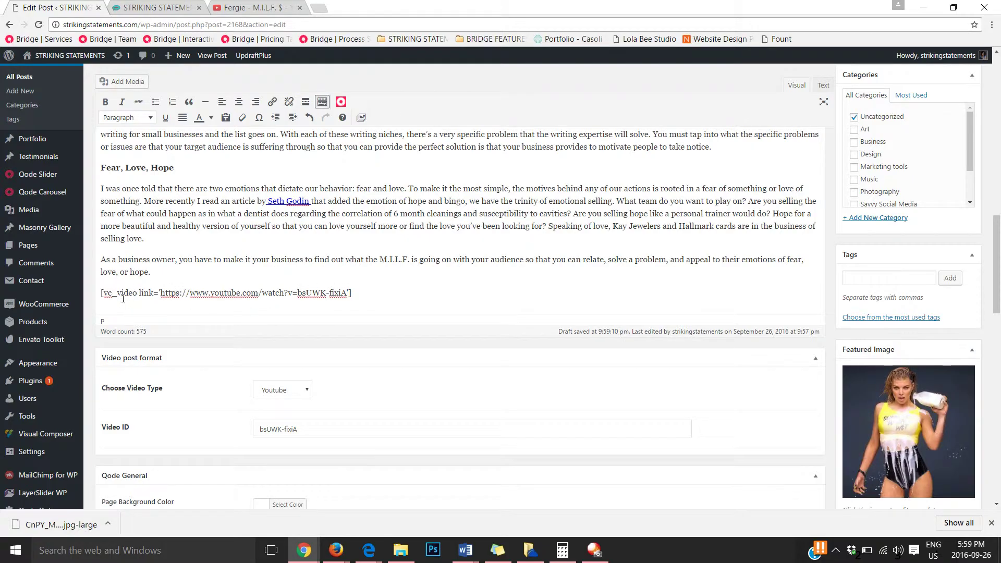
{"action": "scroll", "coordinate": [913, 193], "scroll_direction": "up", "scroll_amount": 6}
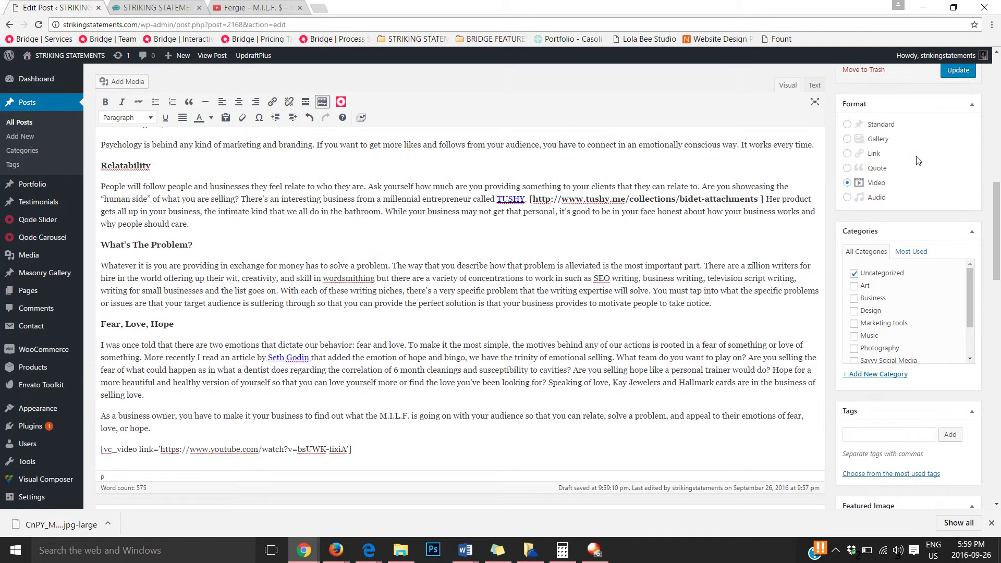
{"action": "left_click", "coordinate": [958, 203]}
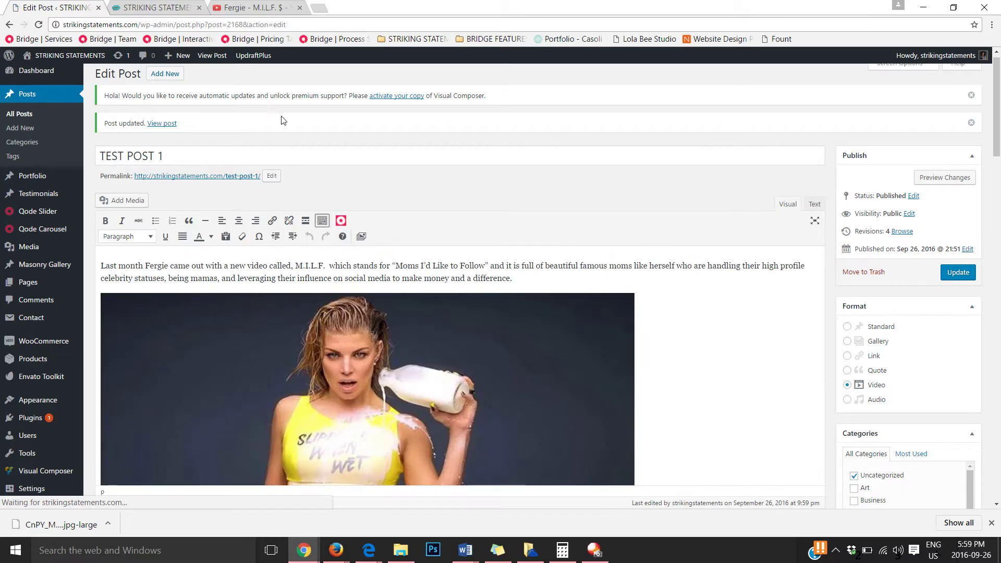
- View the updated post and check how the video embedded after the closing paragraph appears above the author details
{"action": "left_click", "coordinate": [152, 125]}
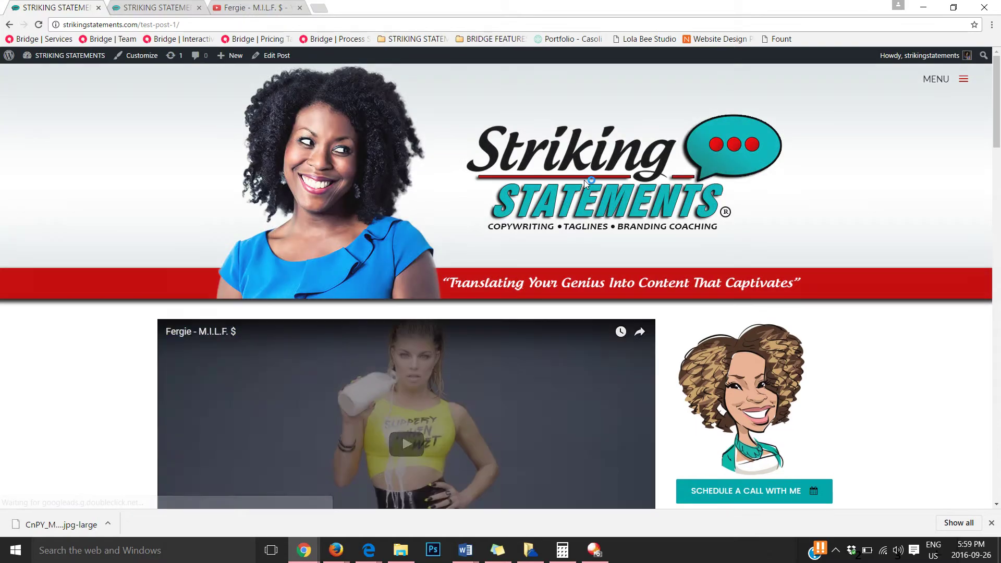
{"action": "scroll", "coordinate": [517, 327], "scroll_direction": "down", "scroll_amount": 2}
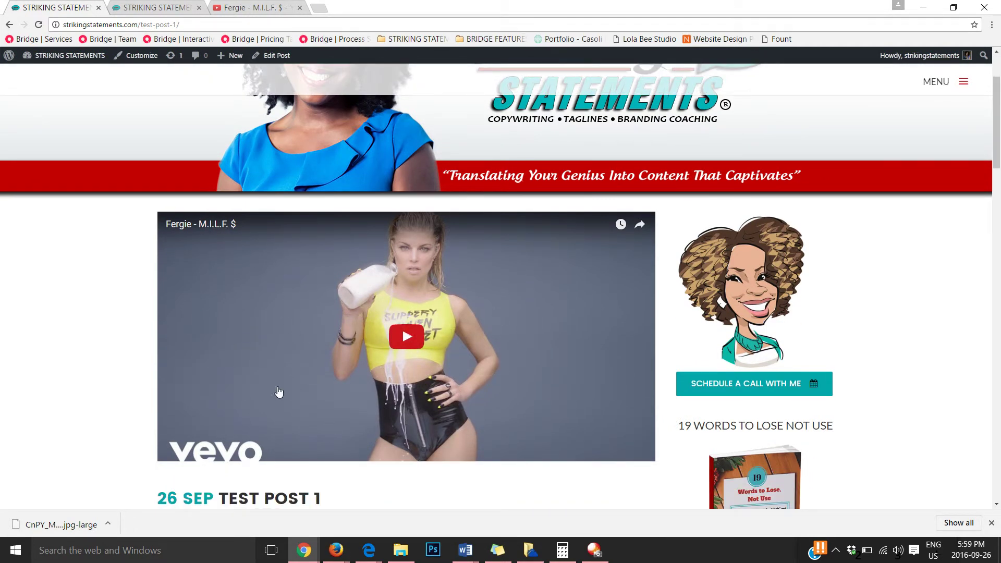
{"action": "scroll", "coordinate": [281, 351], "scroll_direction": "down", "scroll_amount": 4}
{"action": "scroll", "coordinate": [467, 254], "scroll_direction": "down", "scroll_amount": 1}
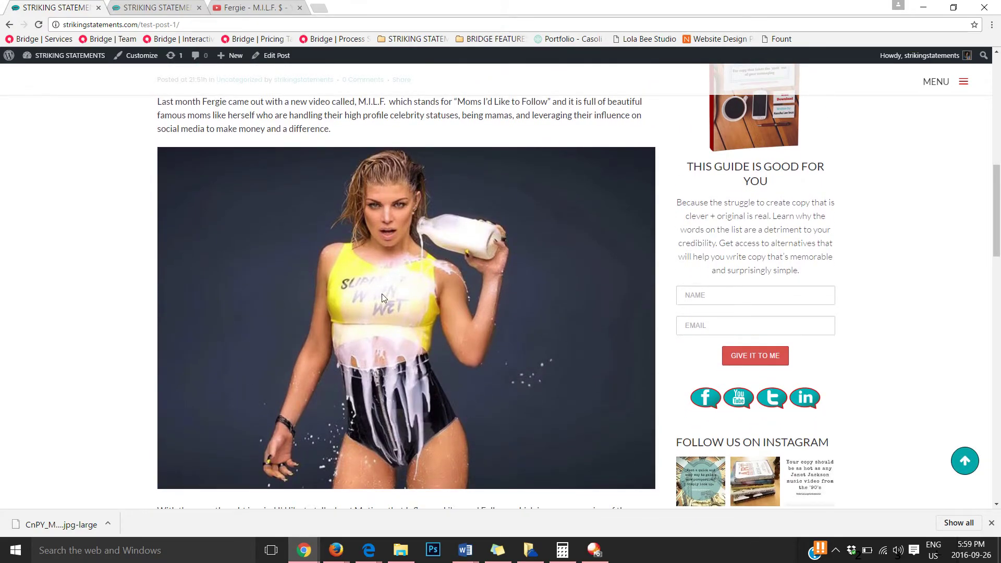
{"action": "scroll", "coordinate": [382, 297], "scroll_direction": "down", "scroll_amount": 18}
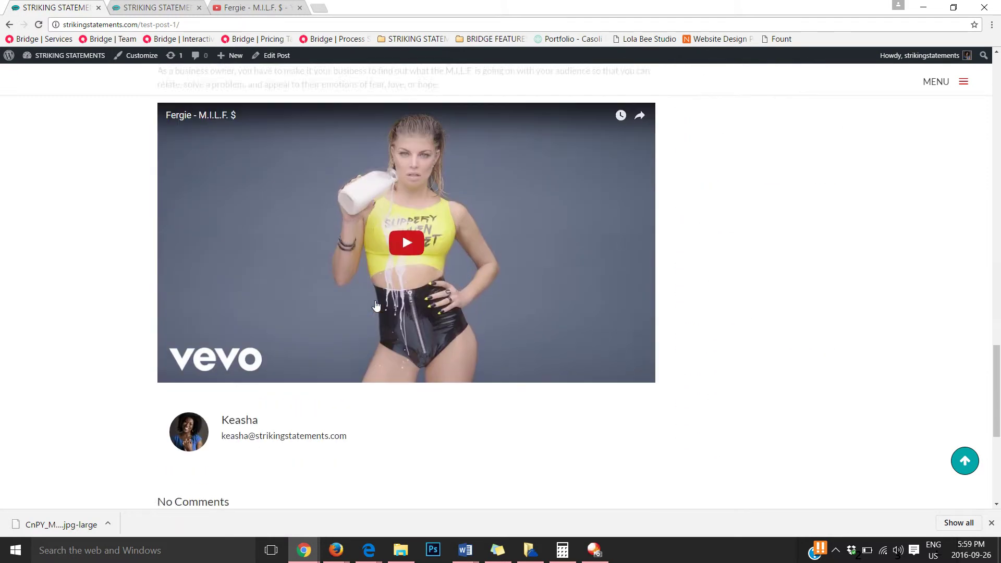
{"action": "scroll", "coordinate": [376, 305], "scroll_direction": "up", "scroll_amount": 2}
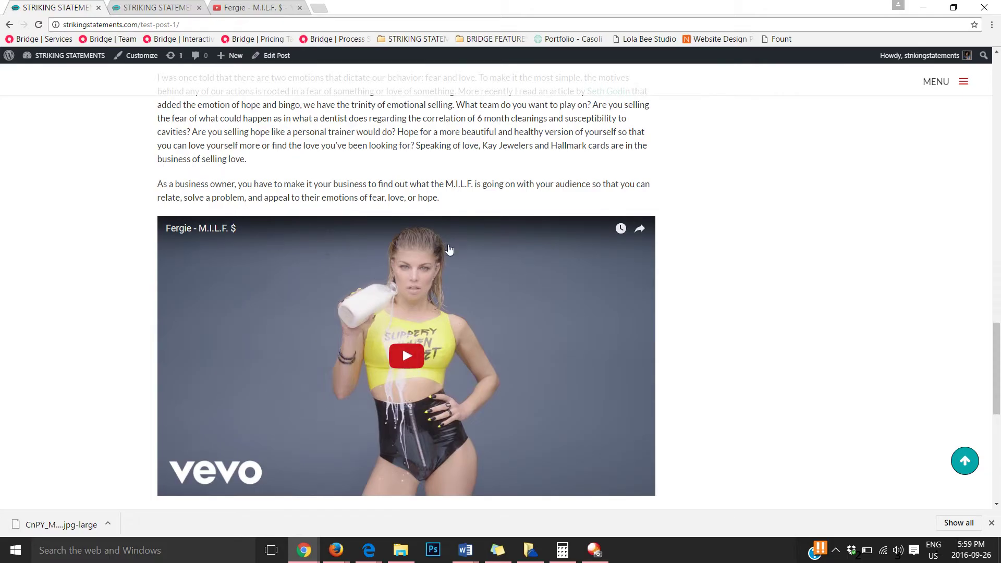
{"action": "scroll", "coordinate": [700, 336], "scroll_direction": "down", "scroll_amount": 4}
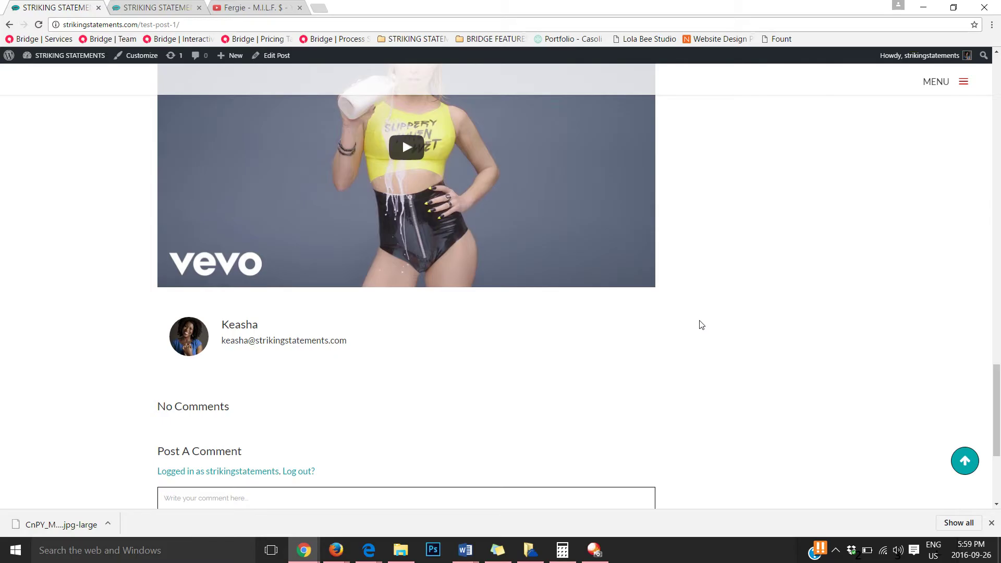
- Look at the YouTube video page, and browse the earlier-loaded copy of the post for comparison
{"action": "left_click", "coordinate": [288, 4]}
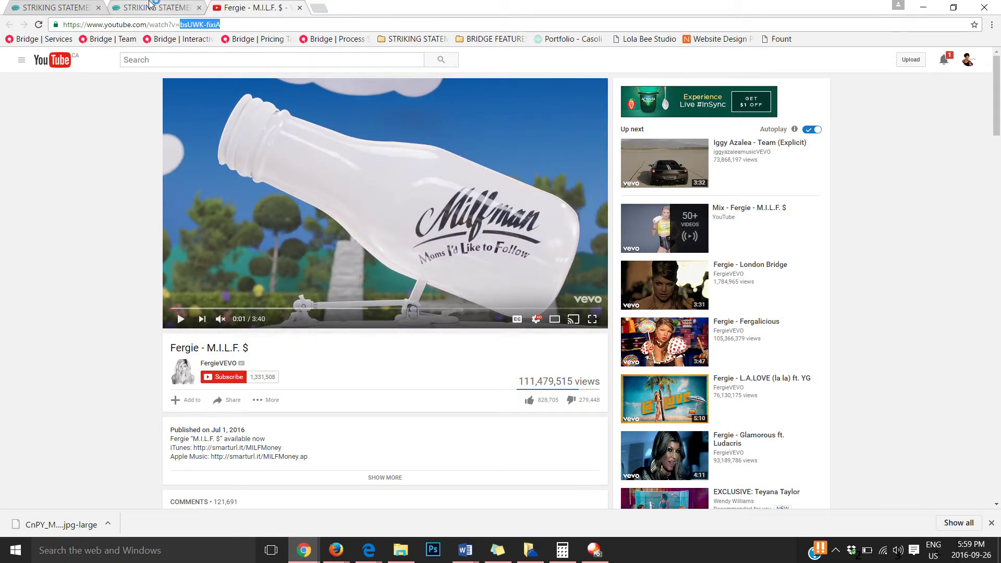
{"action": "left_click", "coordinate": [194, 6]}
{"action": "scroll", "coordinate": [646, 300], "scroll_direction": "down", "scroll_amount": 9}
{"action": "scroll", "coordinate": [646, 295], "scroll_direction": "down", "scroll_amount": 20}
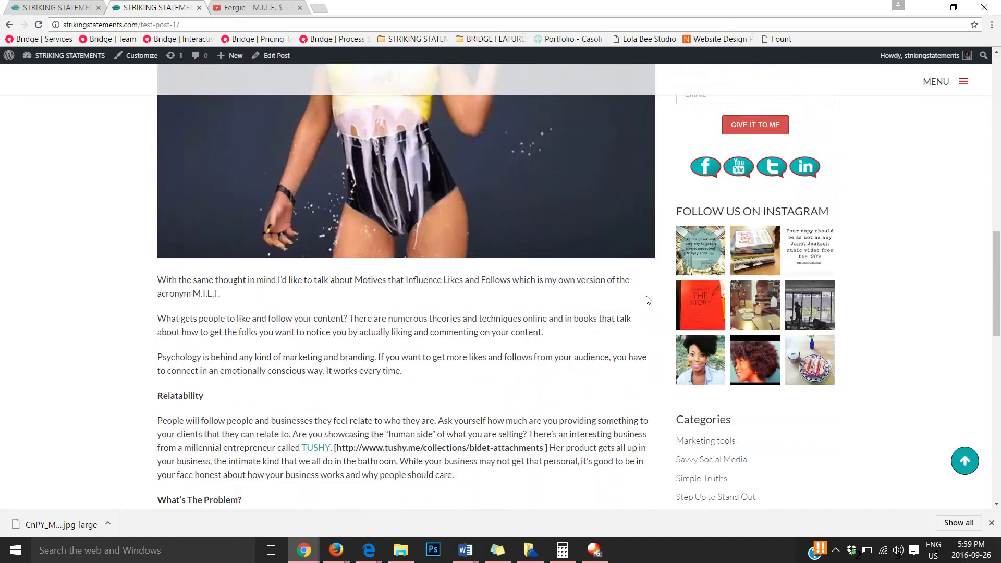
{"action": "scroll", "coordinate": [646, 297], "scroll_direction": "up", "scroll_amount": 20}
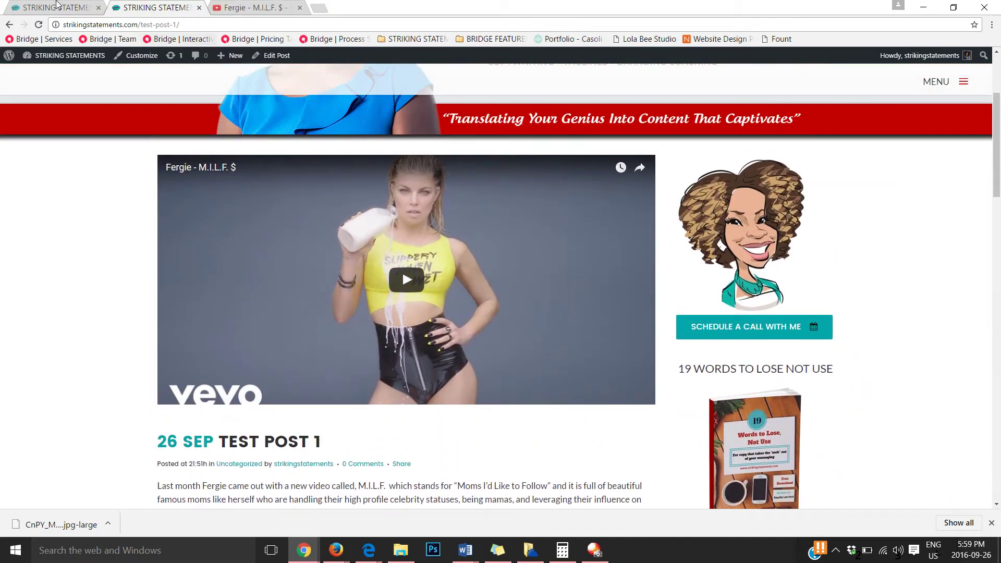
- Return to the updated post and examine the text, the video at its end, and the slider and video above the title
{"action": "left_click", "coordinate": [56, 4]}
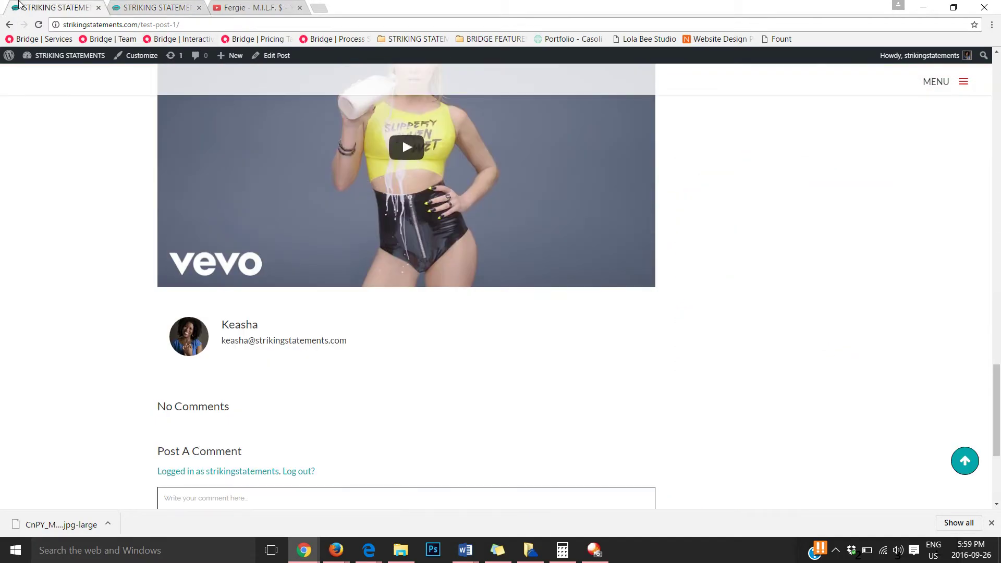
{"action": "scroll", "coordinate": [706, 275], "scroll_direction": "up", "scroll_amount": 10}
{"action": "scroll", "coordinate": [632, 235], "scroll_direction": "up", "scroll_amount": 3}
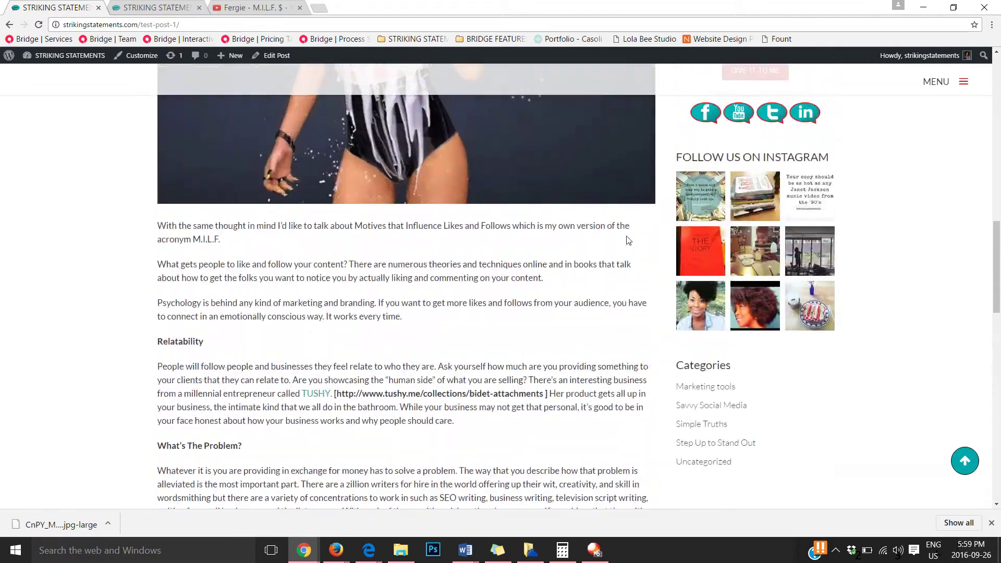
{"action": "scroll", "coordinate": [545, 408], "scroll_direction": "down", "scroll_amount": 7}
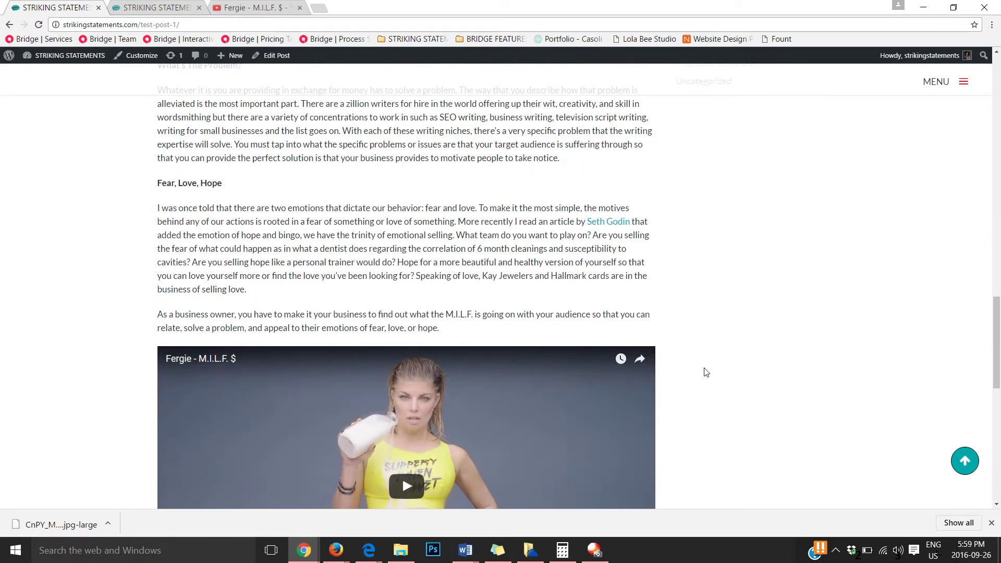
{"action": "scroll", "coordinate": [706, 371], "scroll_direction": "down", "scroll_amount": 5}
{"action": "scroll", "coordinate": [412, 334], "scroll_direction": "up", "scroll_amount": 1}
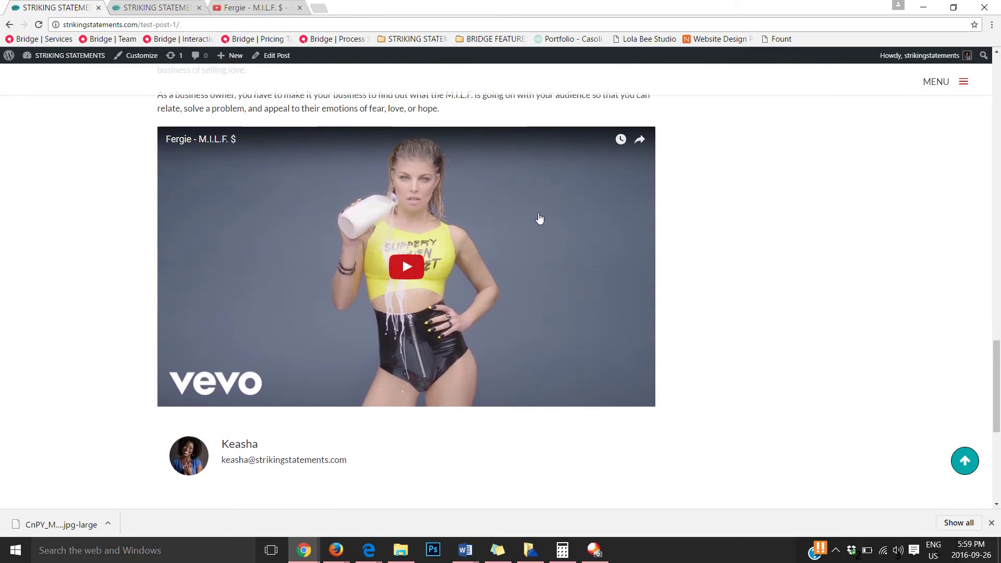
{"action": "scroll", "coordinate": [539, 219], "scroll_direction": "up", "scroll_amount": 2}
{"action": "left_click_drag", "start_coordinate": [1000, 395], "coordinate": [999, 106]}
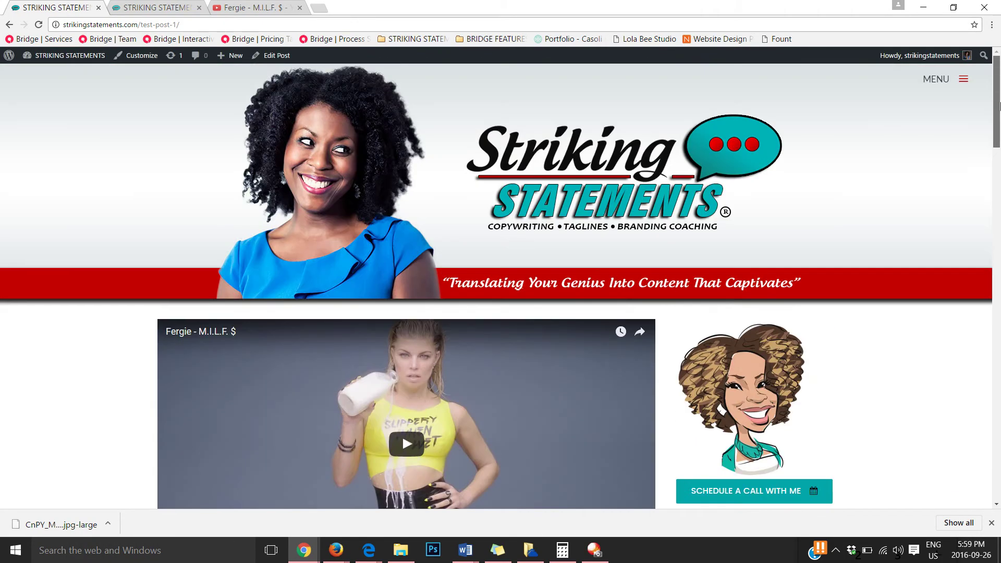